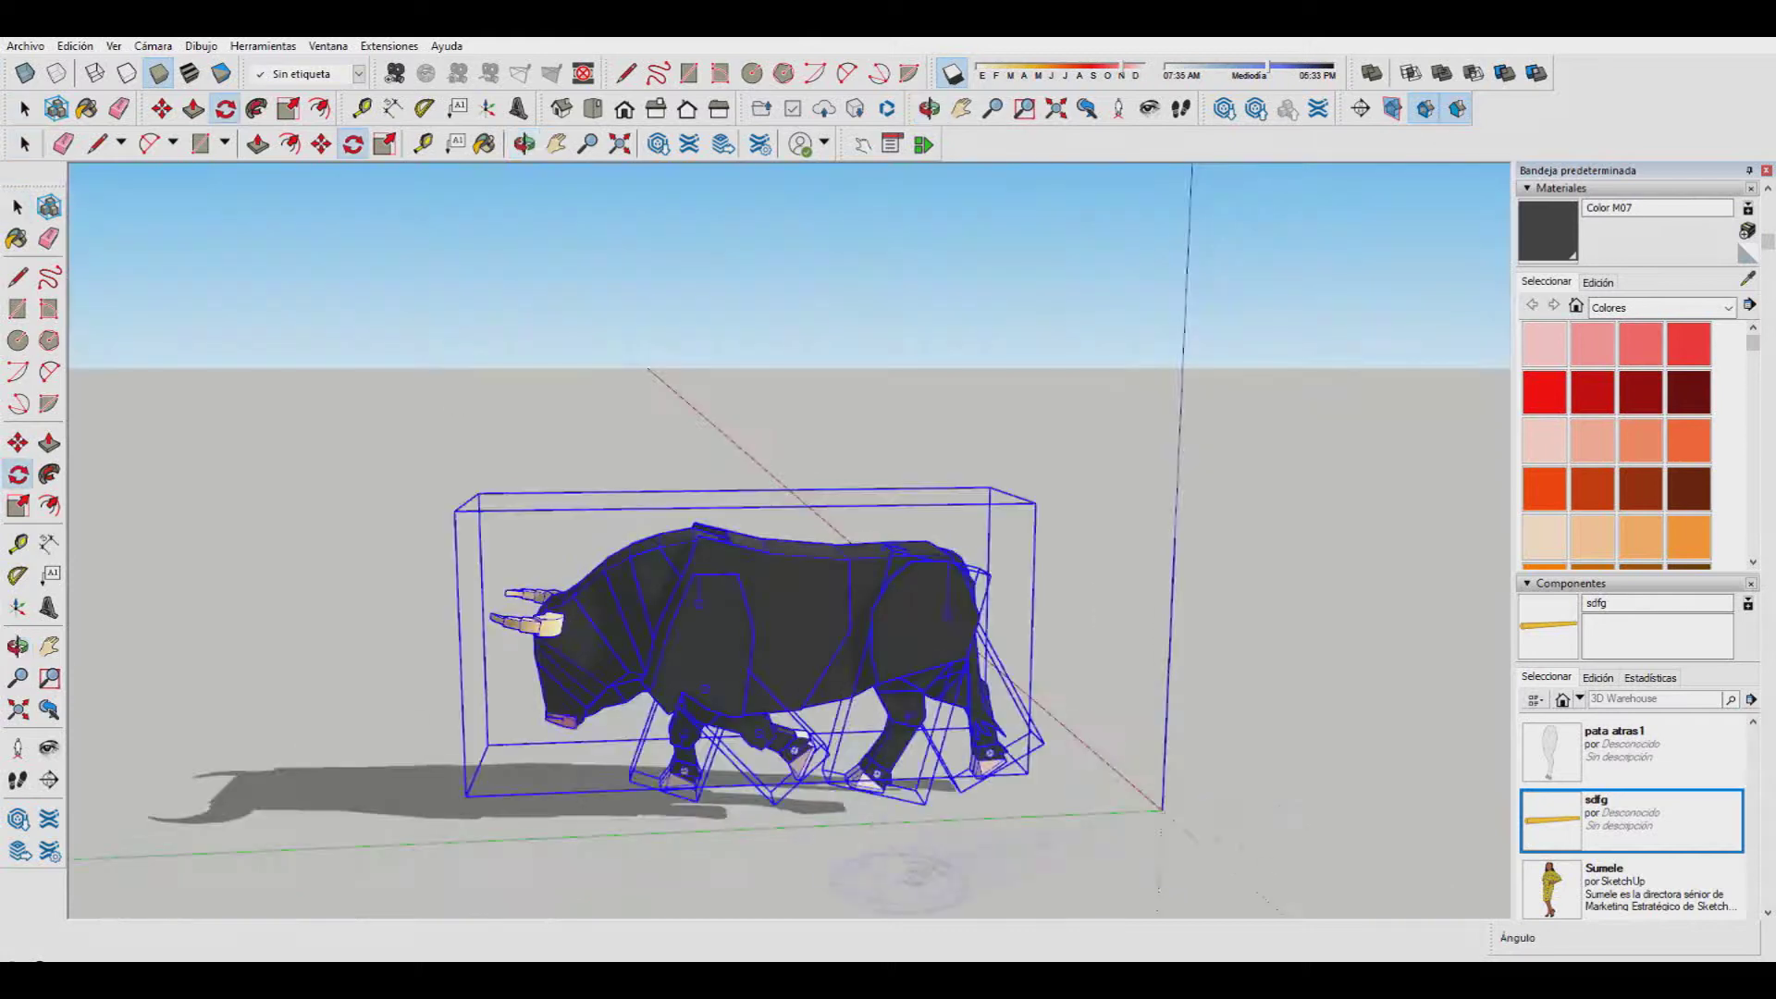
Orbit to a front view of the bull and pick a front leg to rotate
mouse_move(1013, 666)
middle_mouse_down()
mouse_move(1326, 630)
mouse_move(712, 761)
middle_mouse_up()
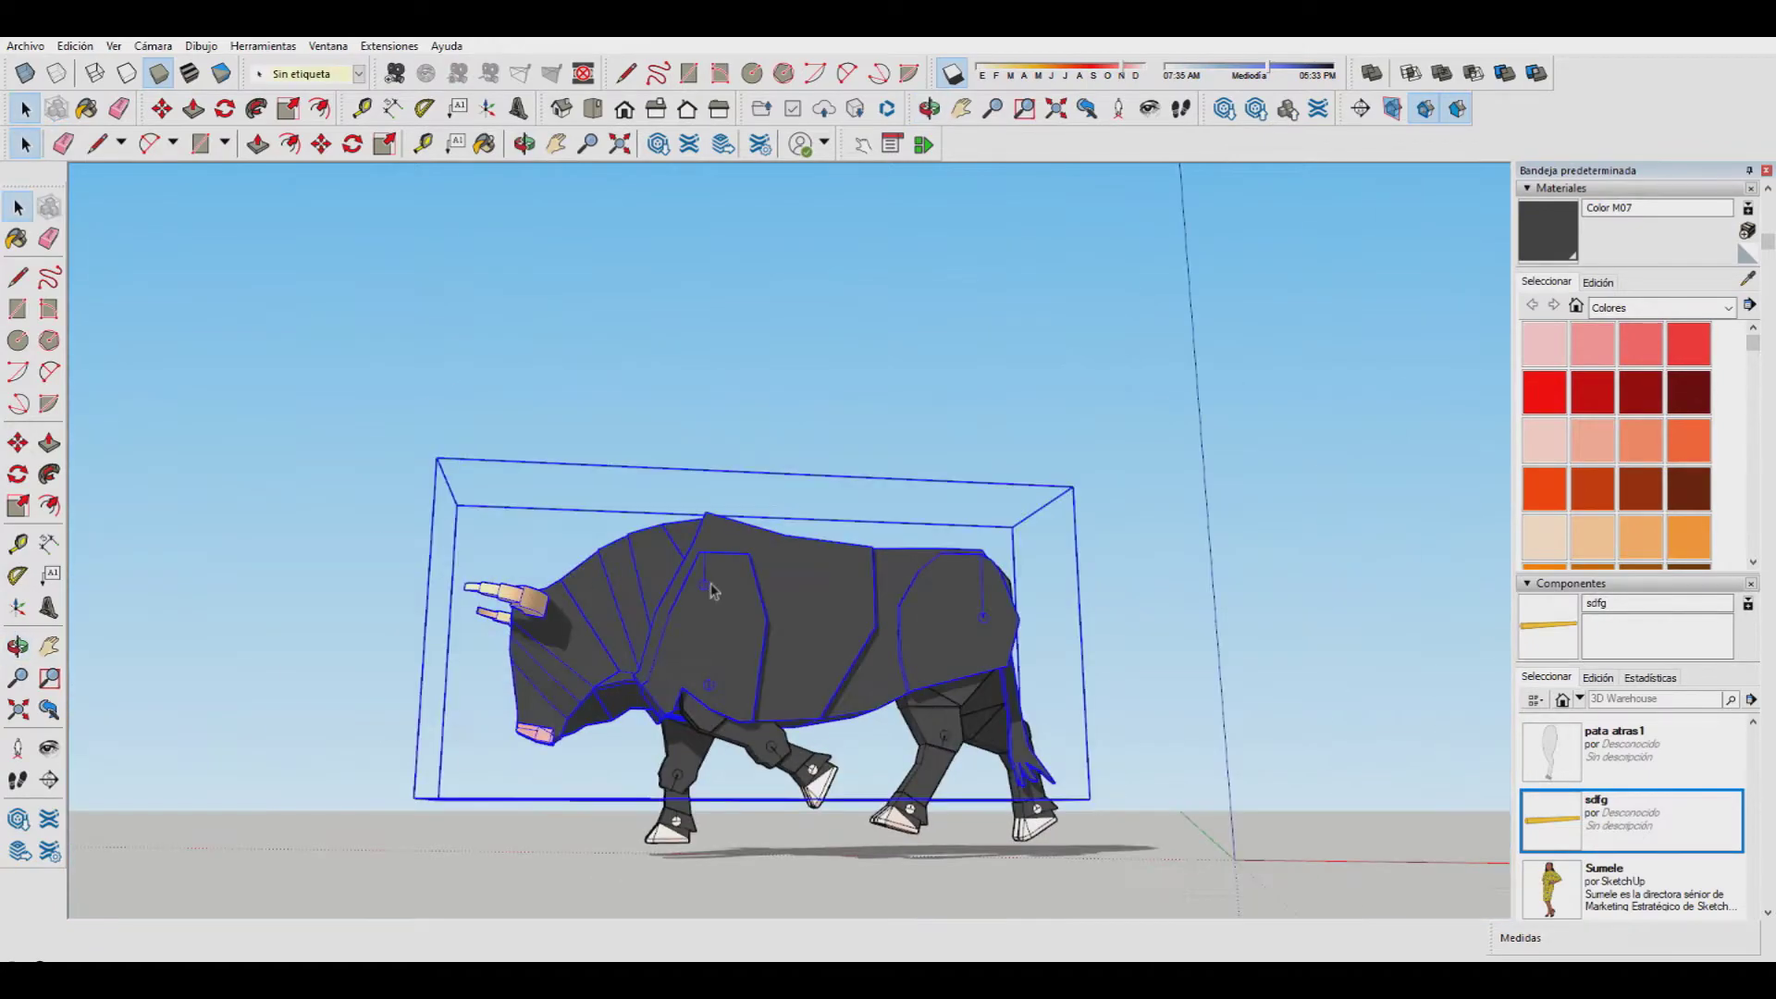
scroll(713, 761, "up", 3)
key("q")
left_click(782, 740)
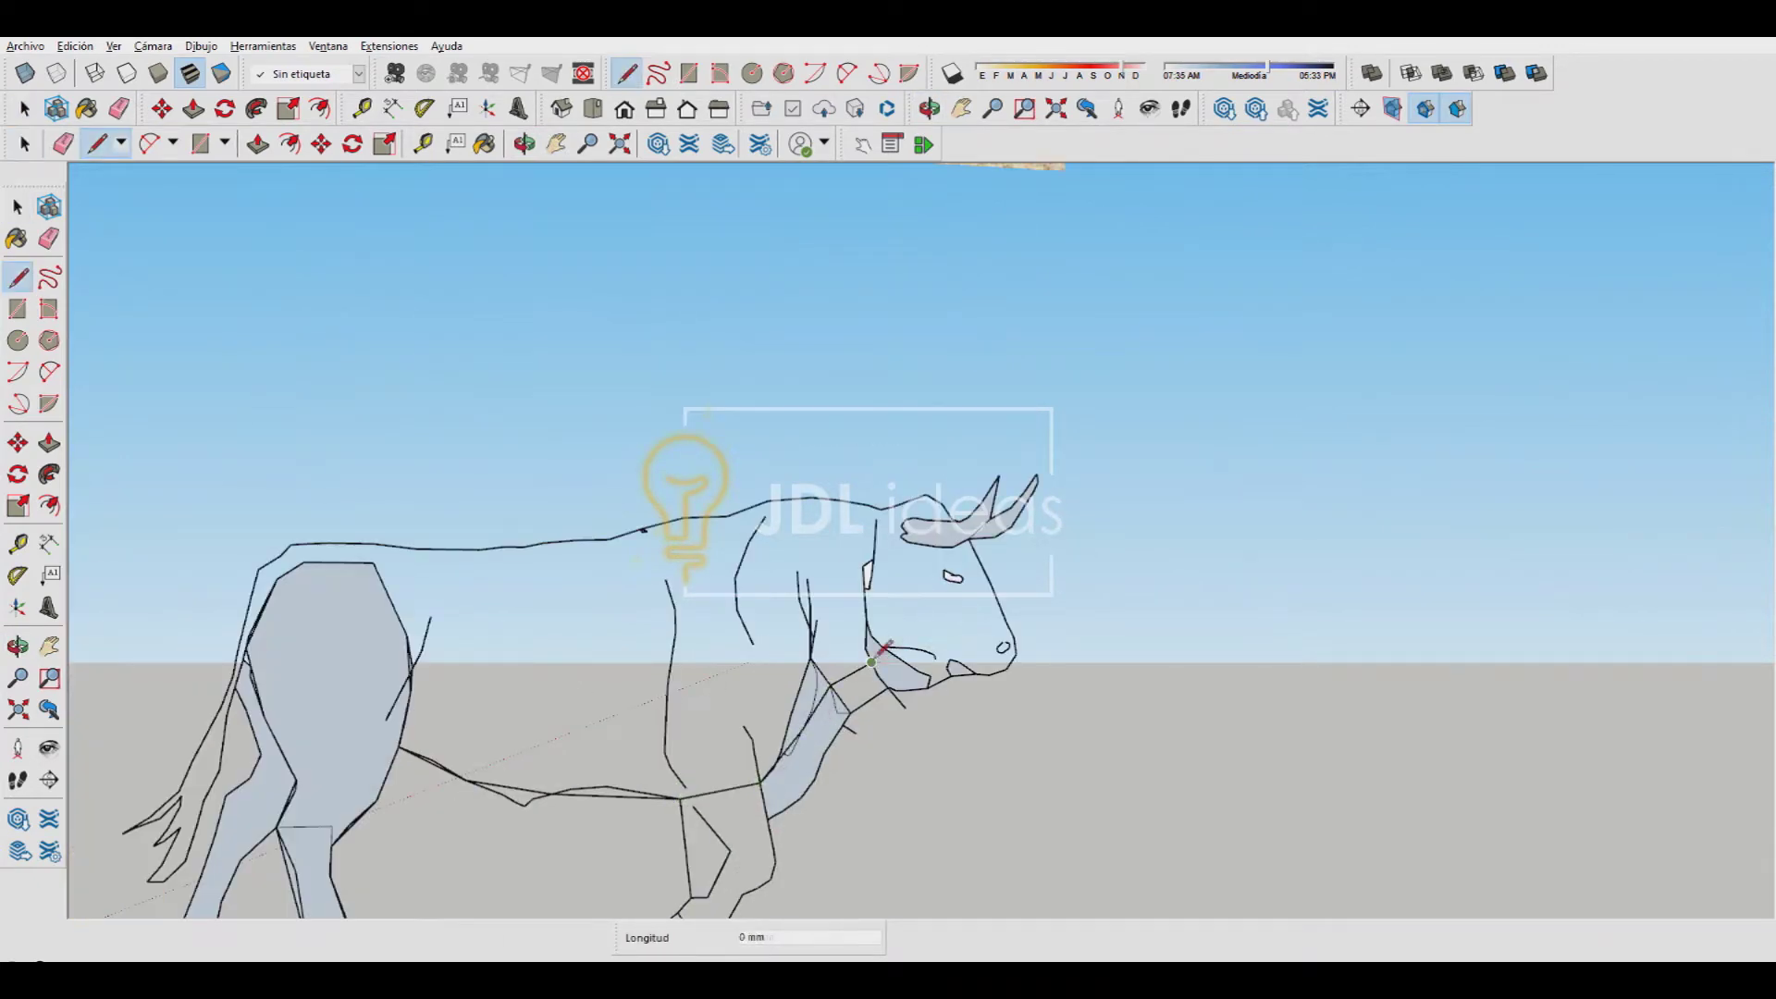
Zoom in and pan across the traced bull outline
scroll(356, 535, "up", 3)
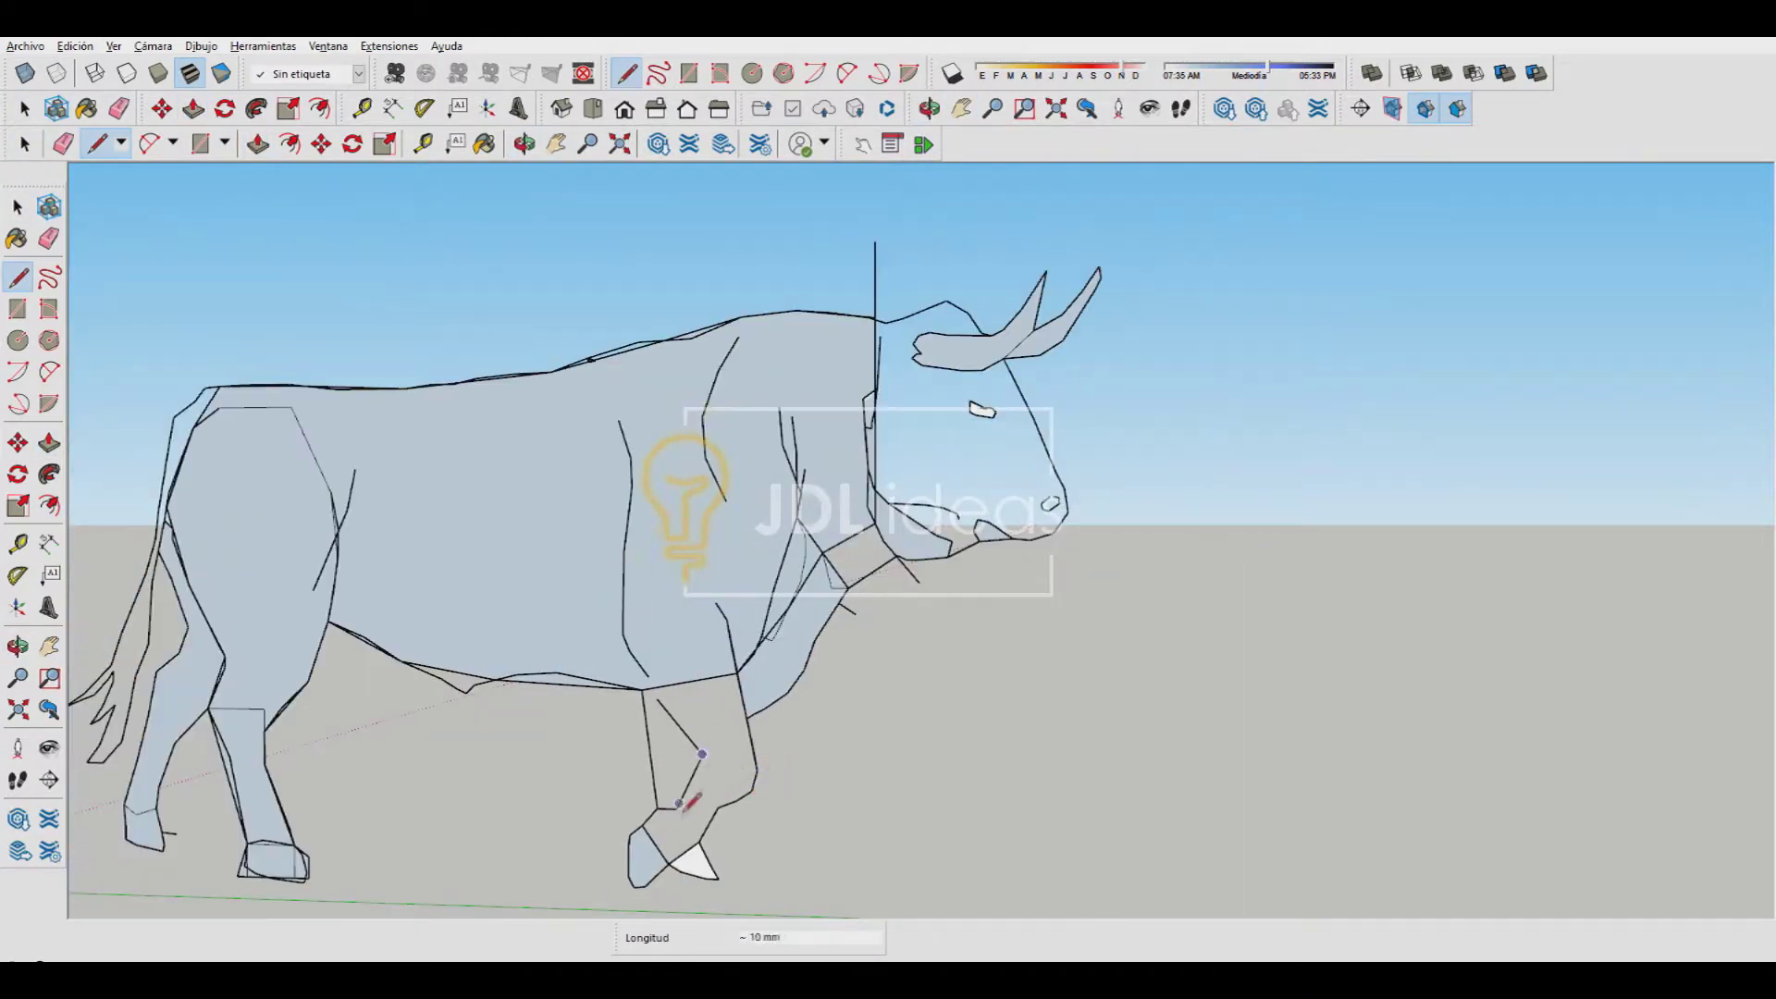
scroll(685, 803, "up", 2)
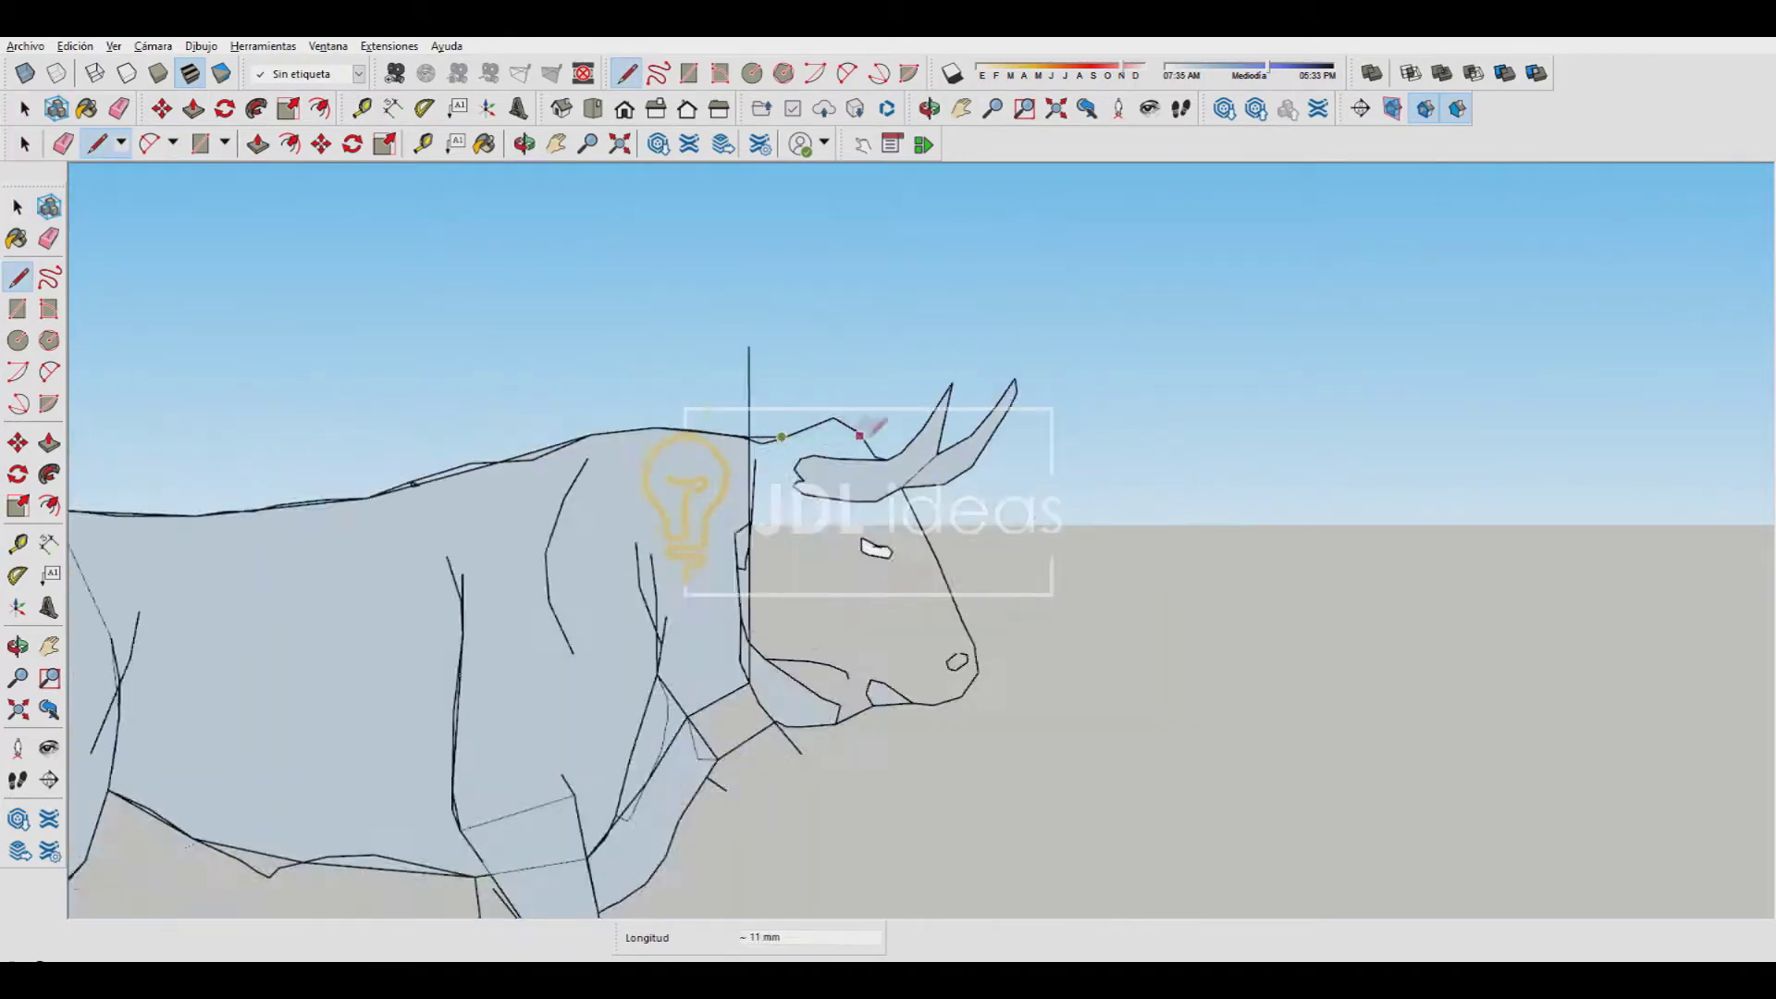
middle_click_drag(862, 433, 838, 460, "shift")
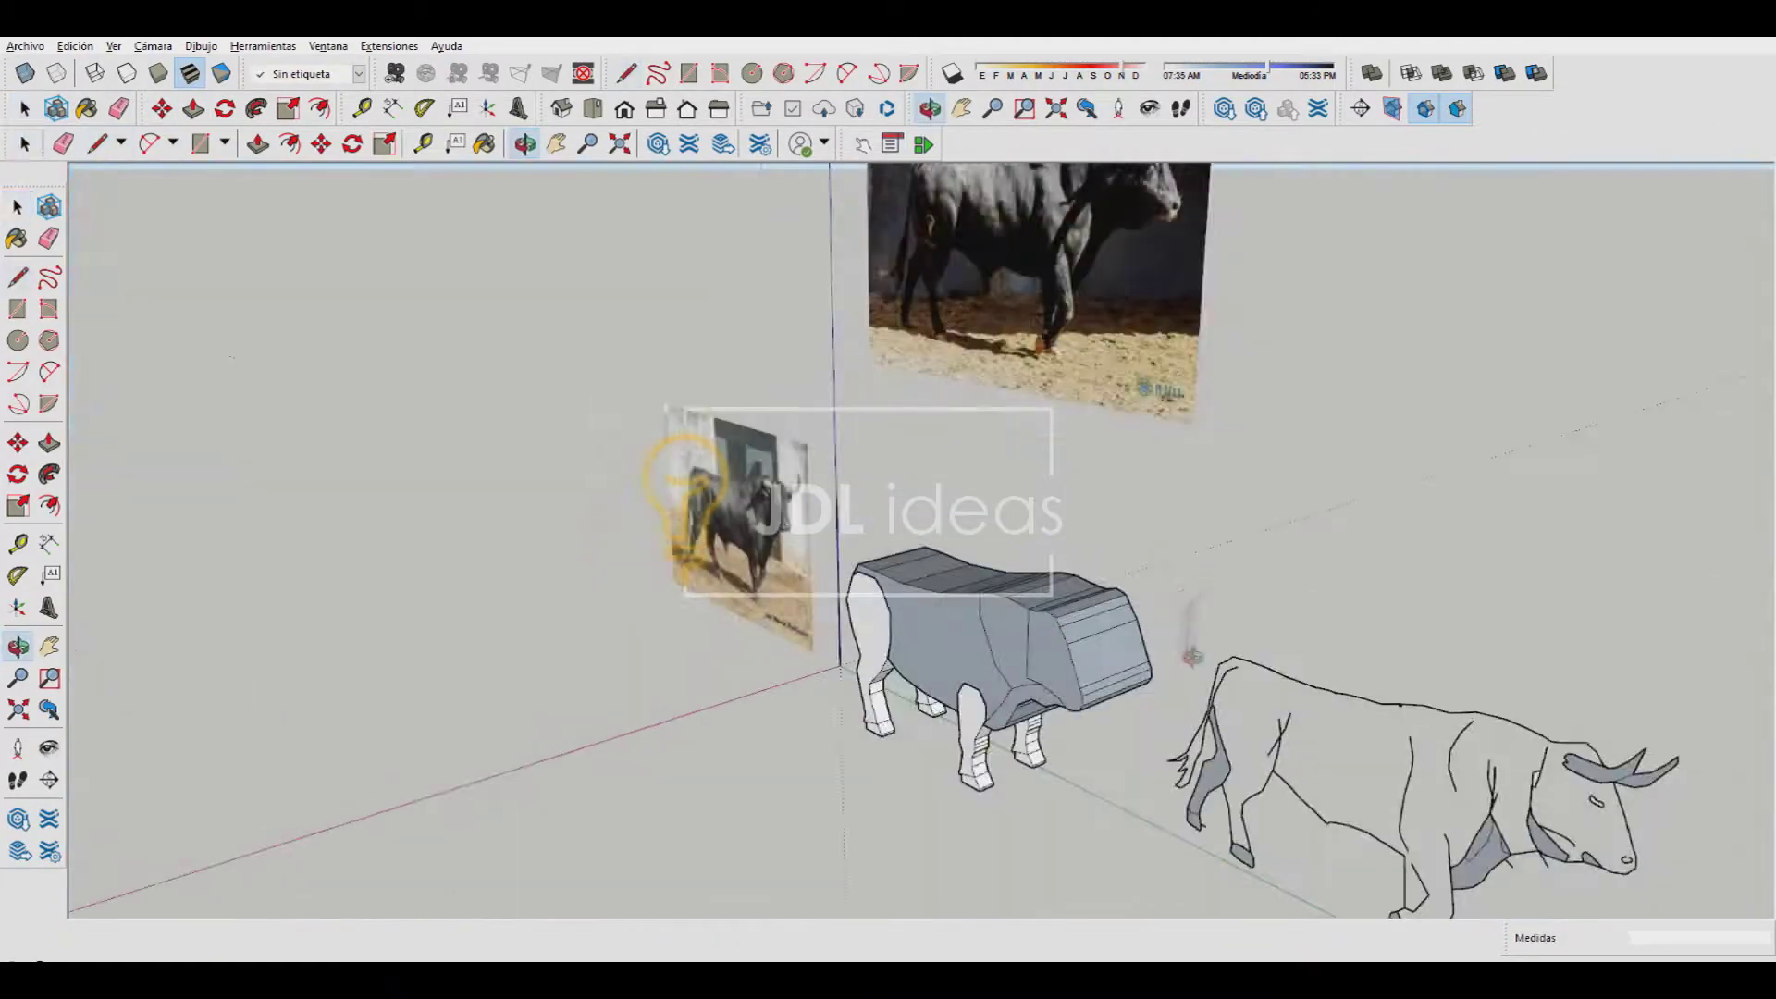
Orbit to the blocky bull and push/pull its head block forward
left_click(1286, 628)
middle_click_drag(1286, 627, 1145, 548)
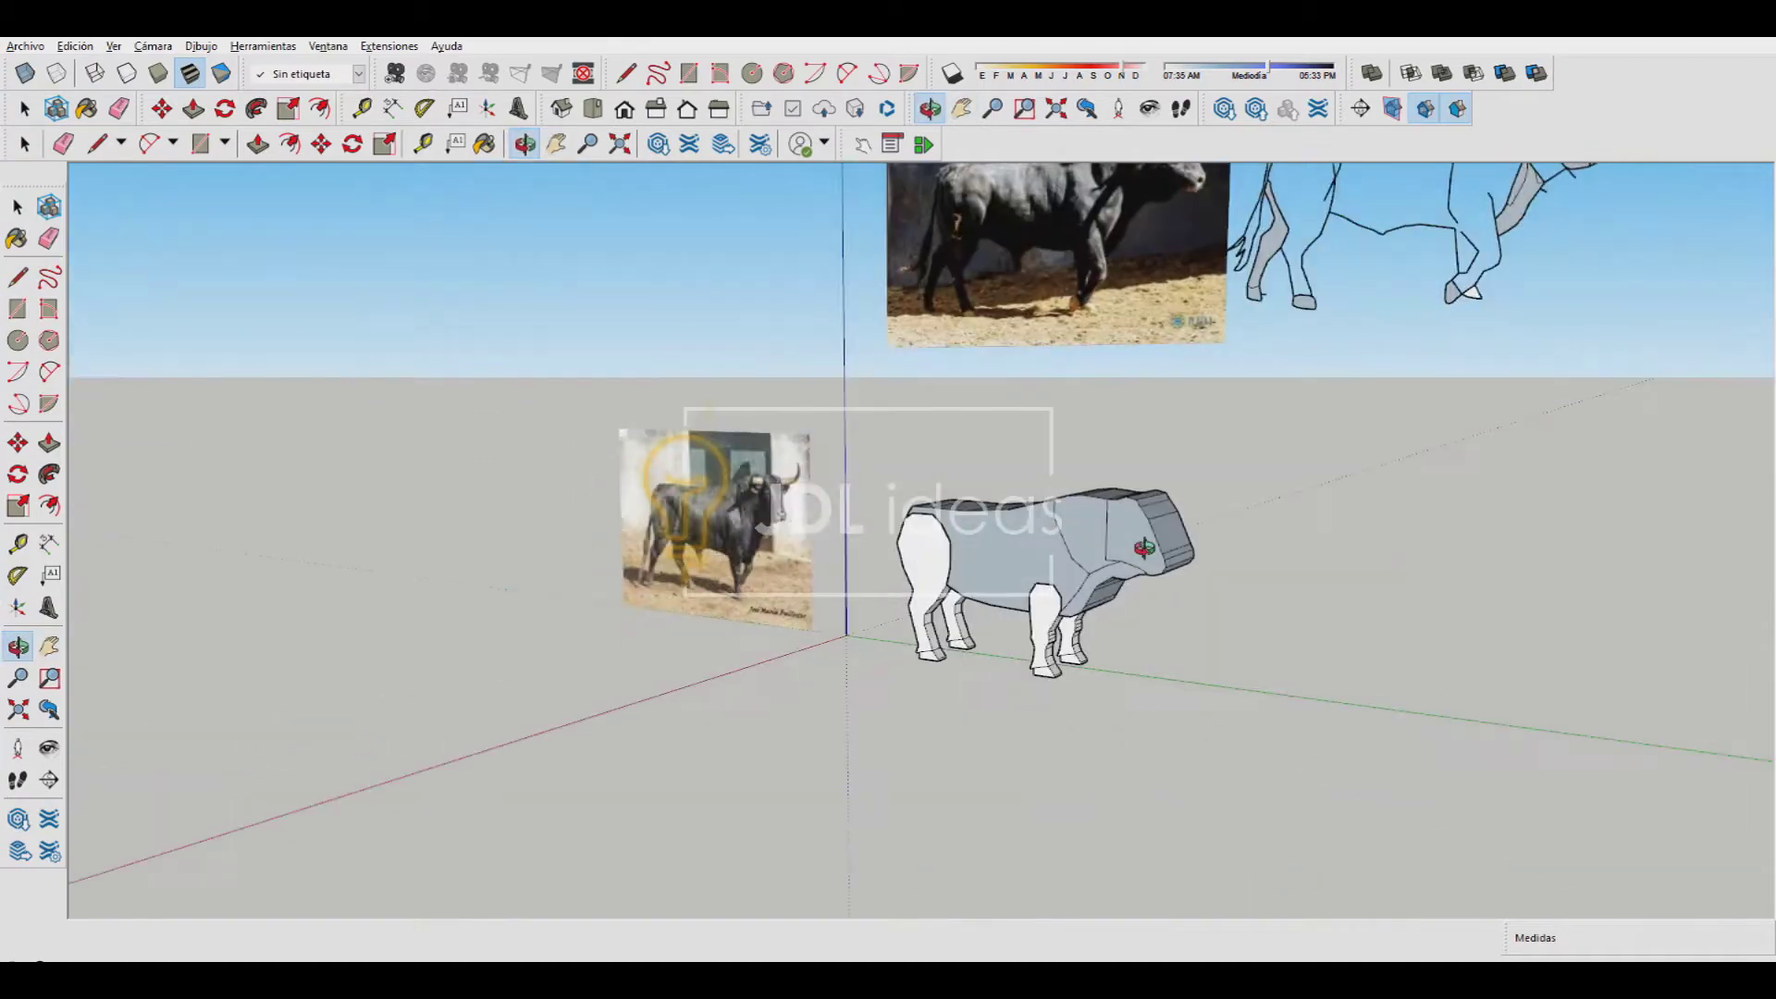
middle_click_drag(1144, 548, 1162, 731)
key("p")
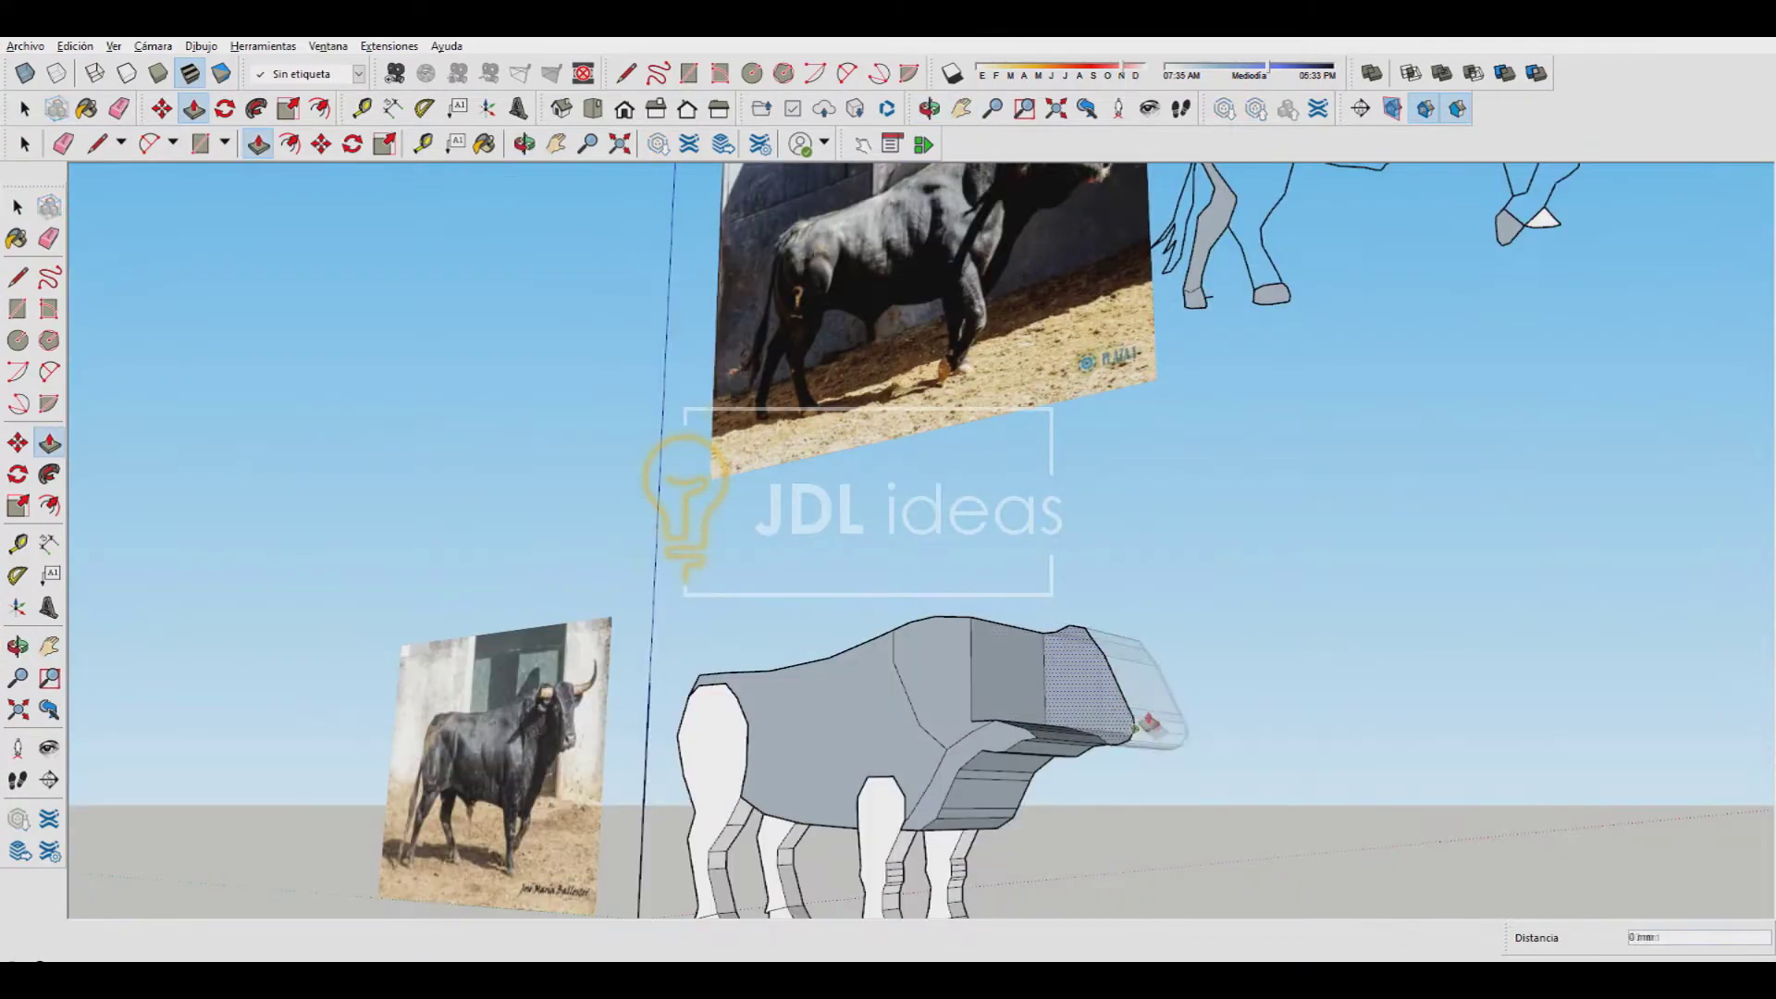
middle_click_drag(1070, 629, 1002, 746)
Compare against the reference photos from a side view and start an edge on the flank
key("l")
mouse_move(1134, 813)
middle_mouse_down()
mouse_move(972, 659)
mouse_move(1099, 537)
mouse_move(1215, 694)
middle_mouse_up()
key("p")
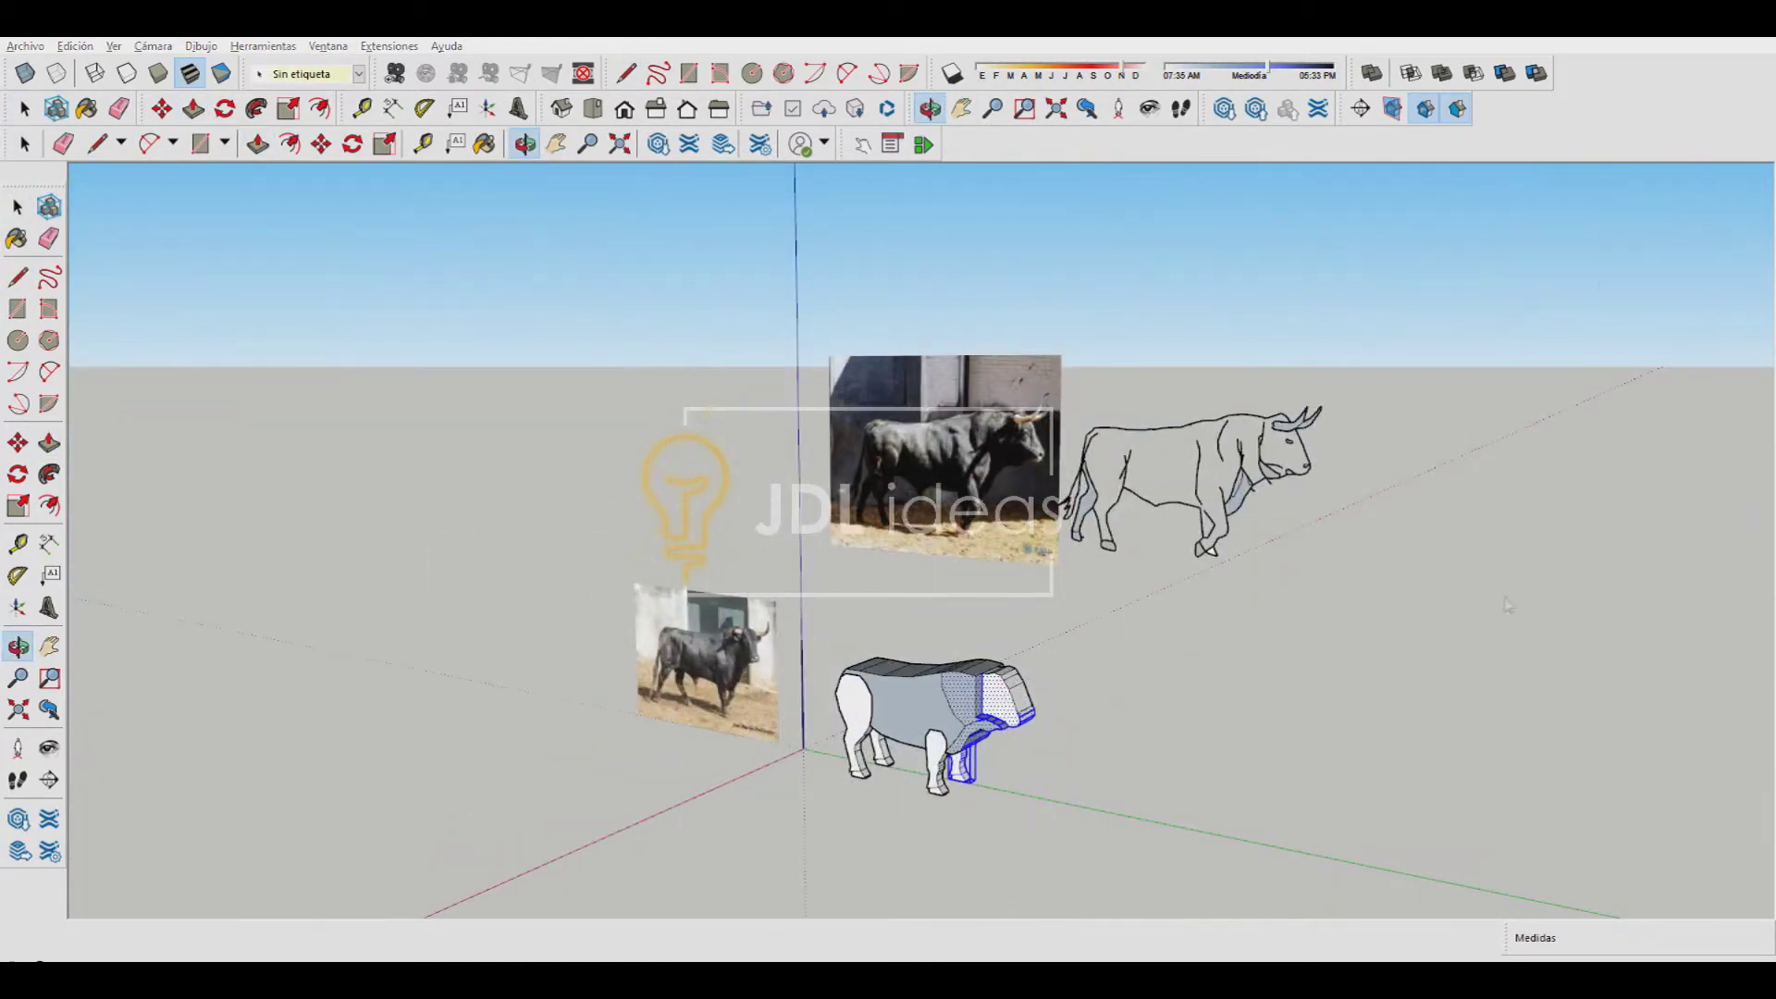
middle_click_drag(979, 791, 877, 754)
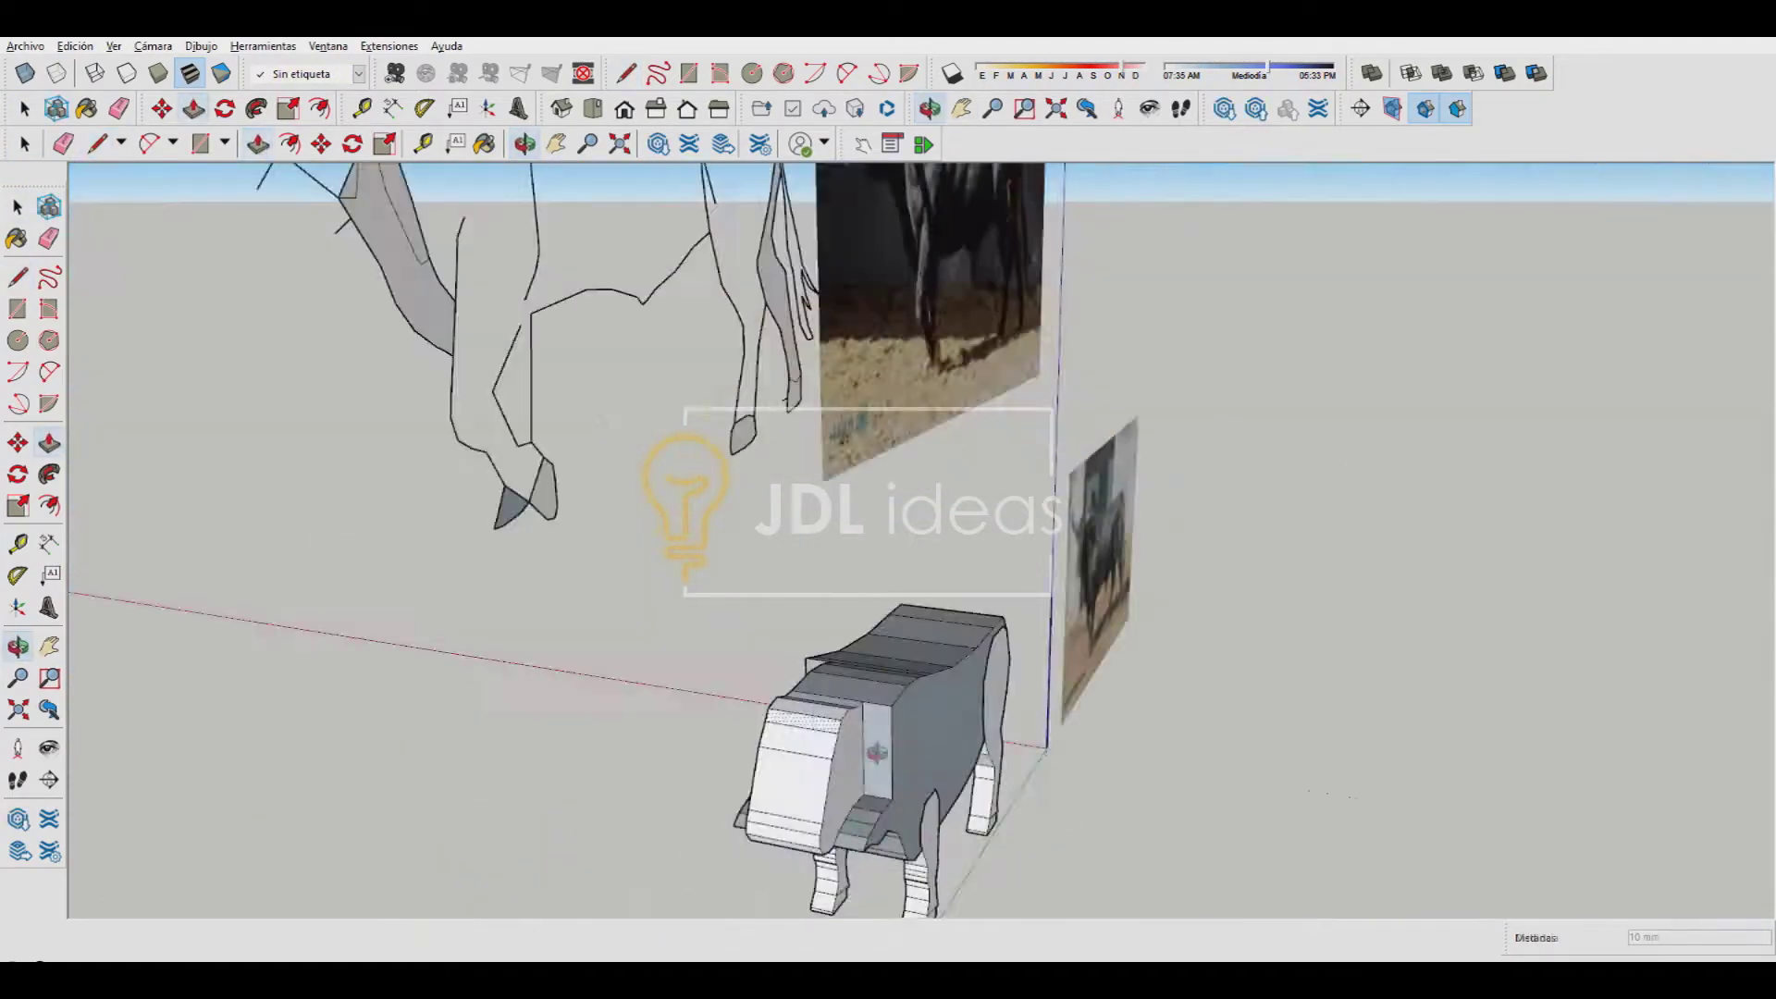
middle_click_drag(1177, 685, 789, 732)
key("l")
left_click(790, 732)
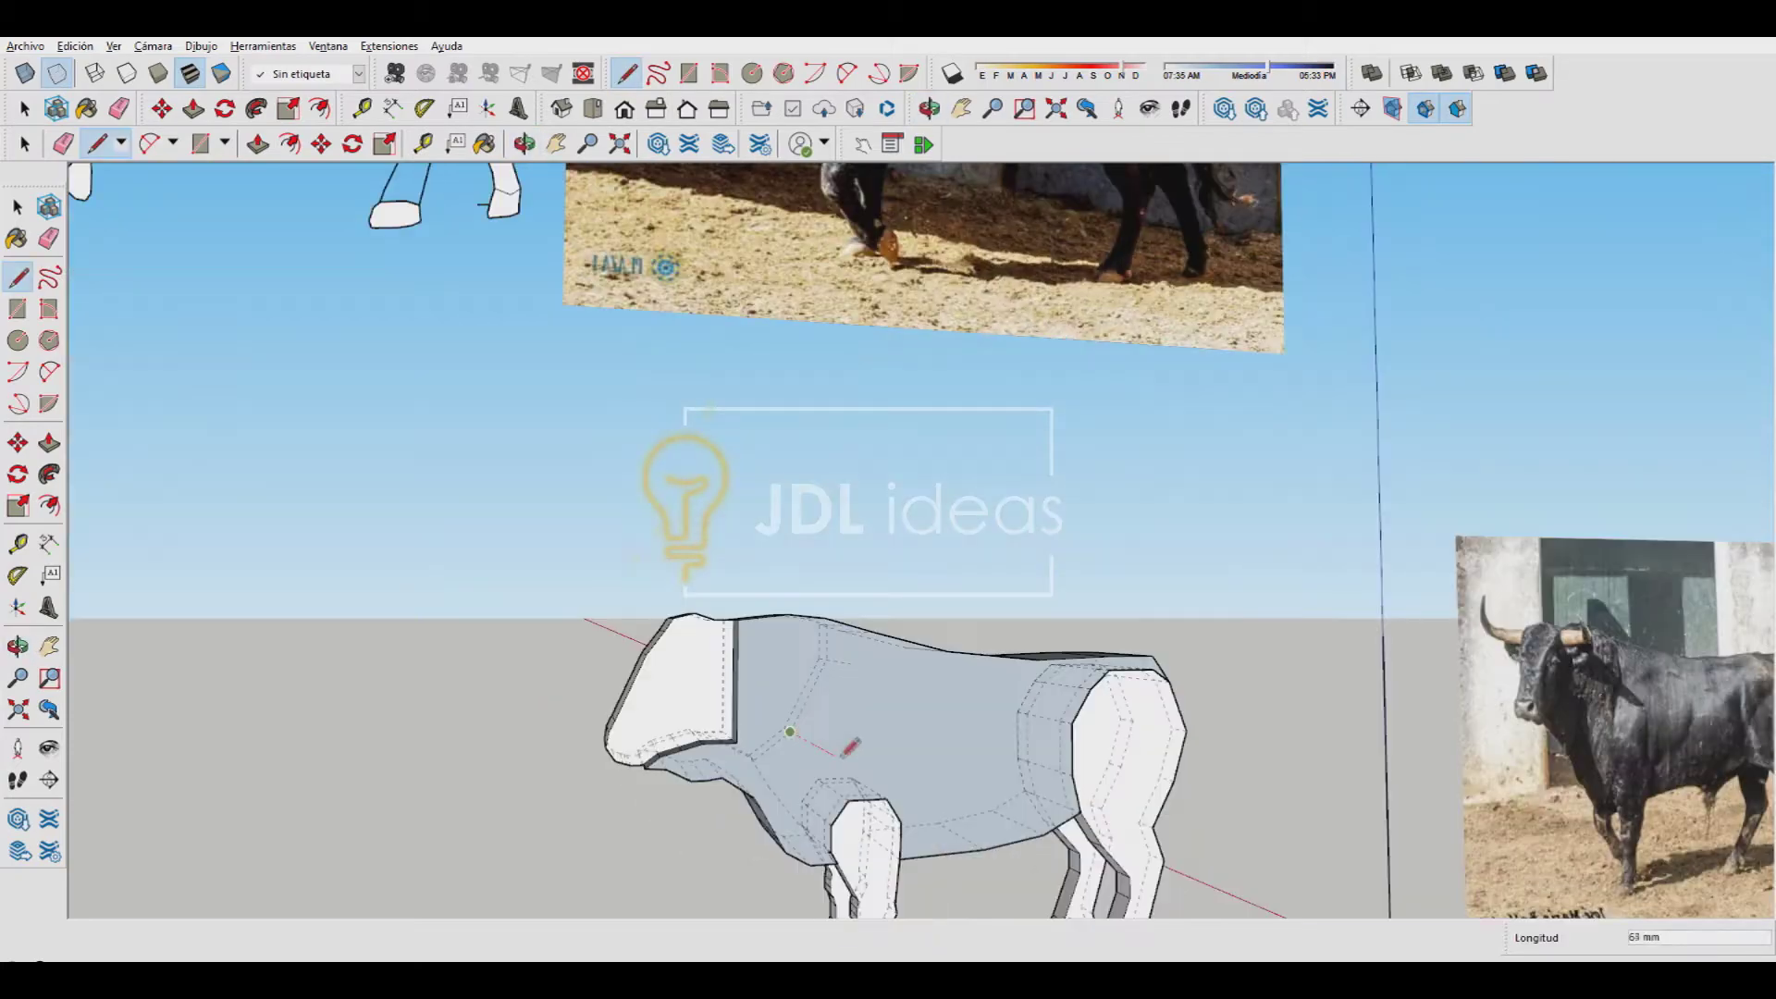
Orbit around the bull's front quarter and other side, ready to draw shoulder edges
key("o")
left_click_drag(779, 781, 1586, 562)
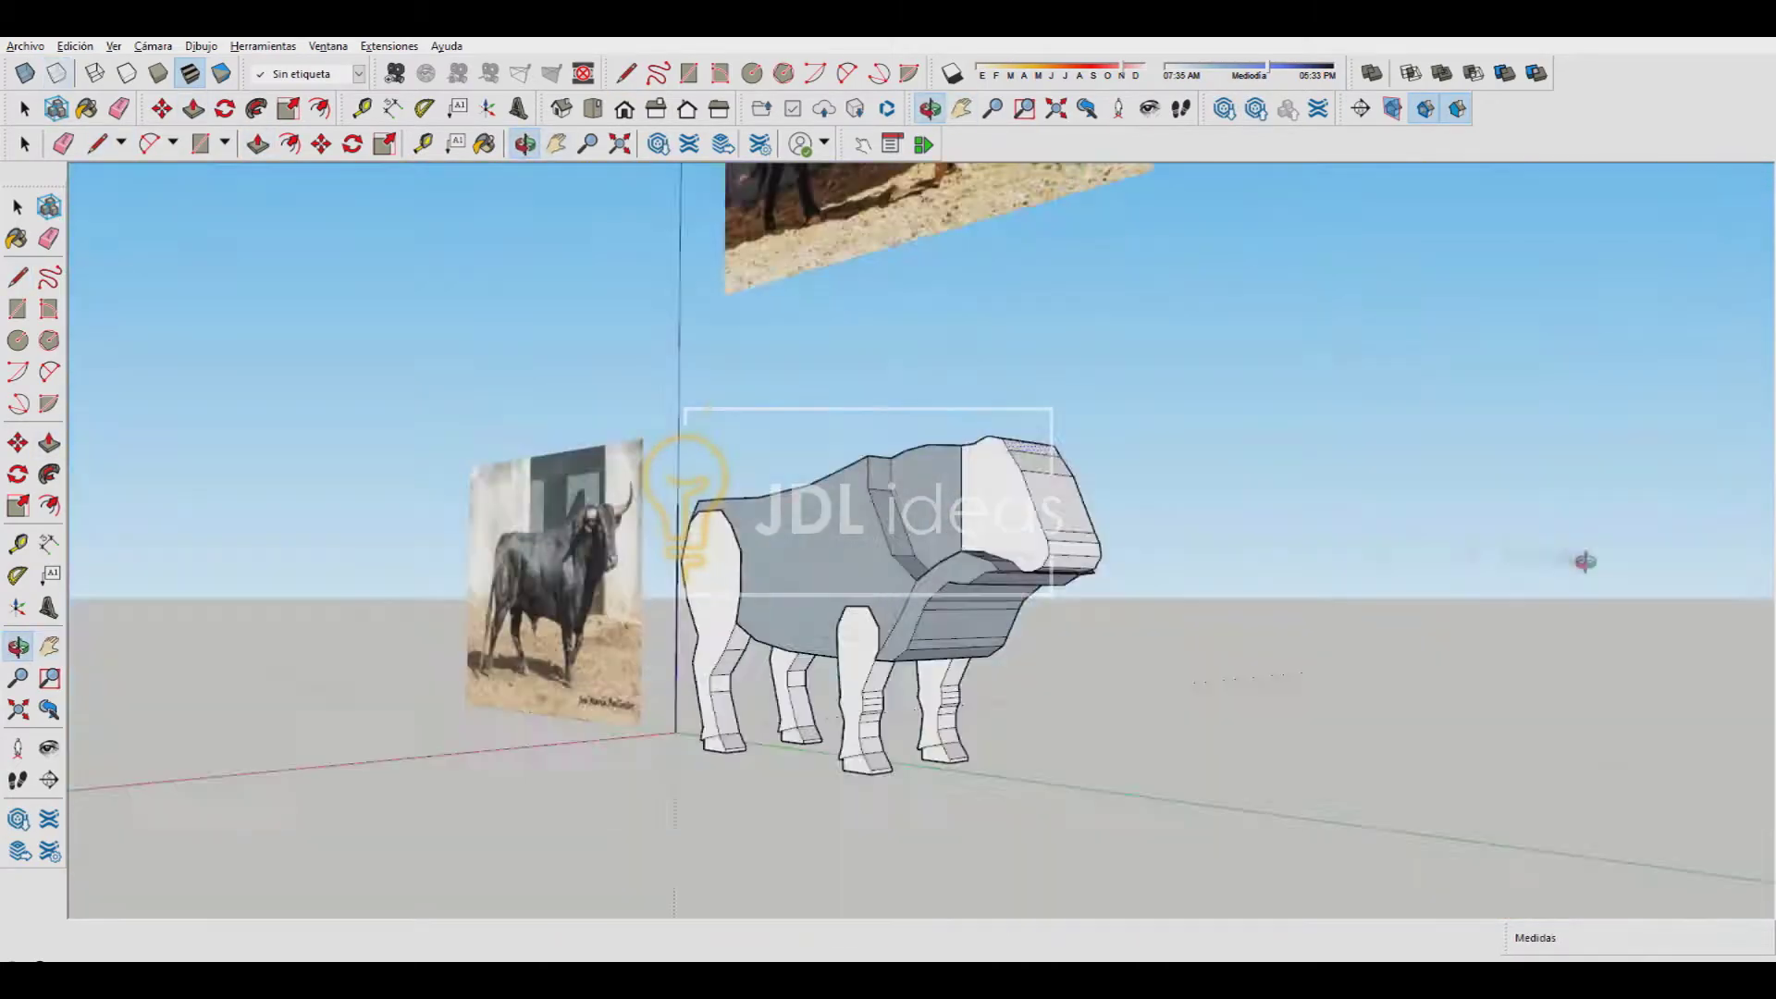
scroll(892, 546, "up", 5)
left_click_drag(893, 546, 953, 603)
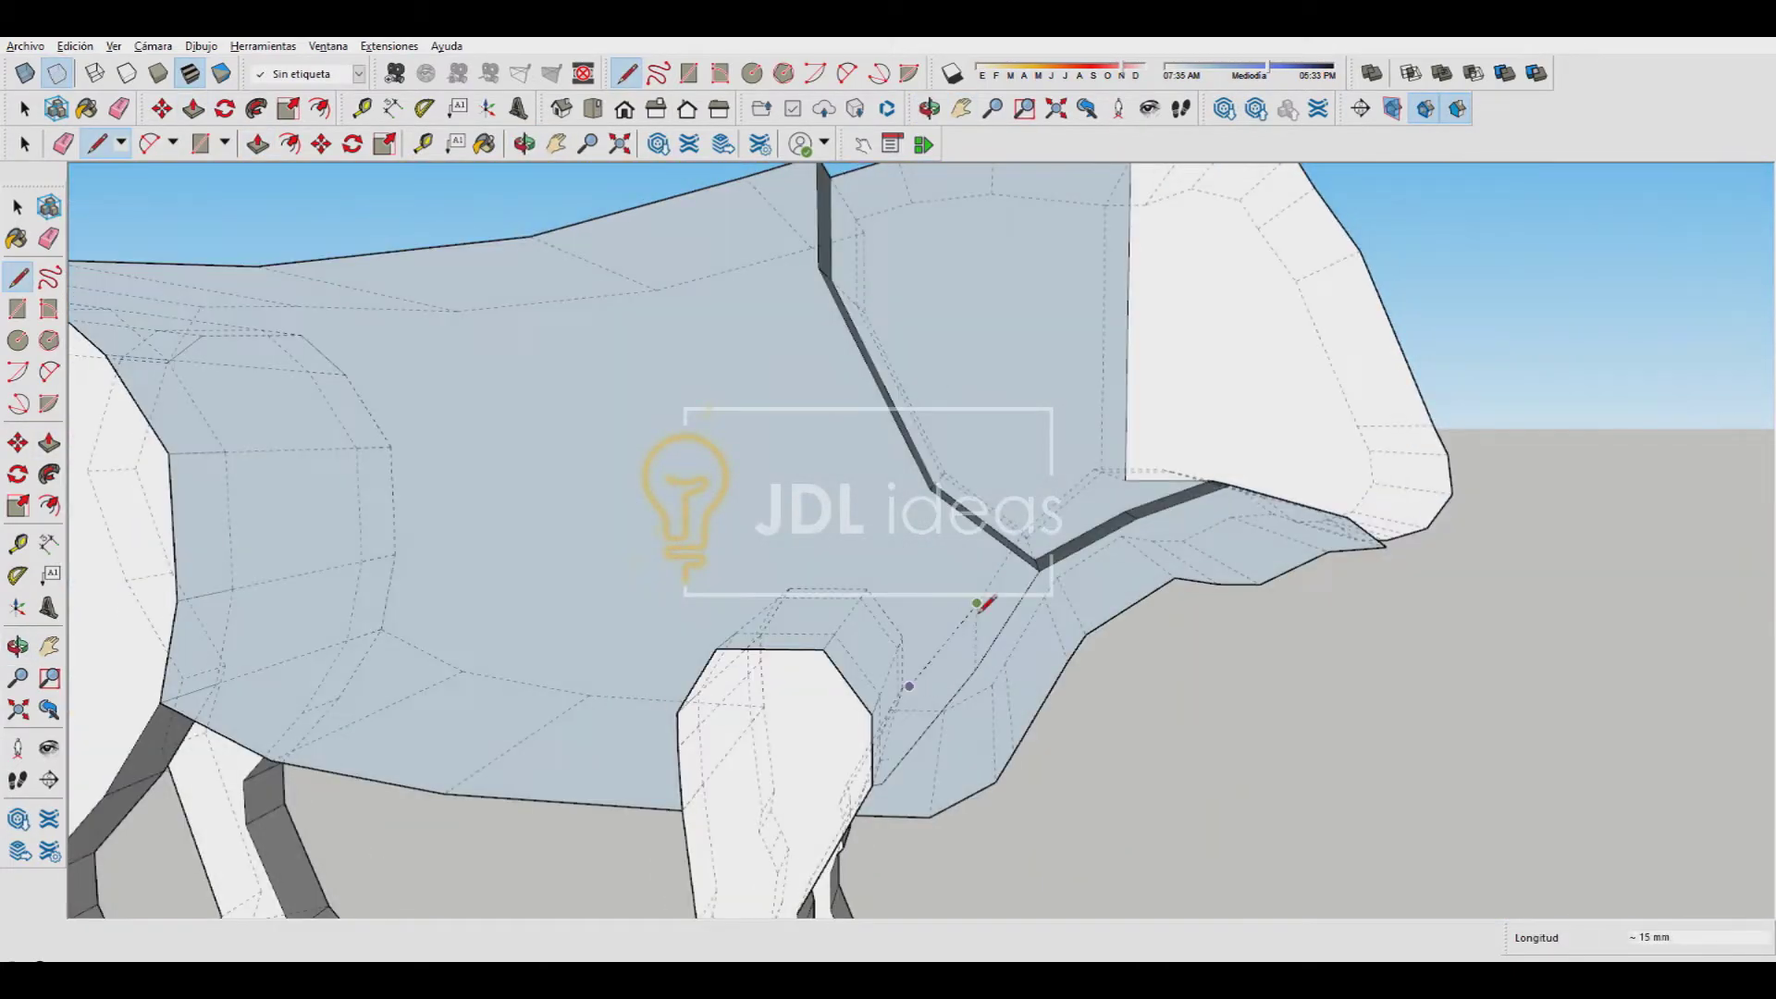
left_click_drag(951, 376, 908, 529)
key("l")
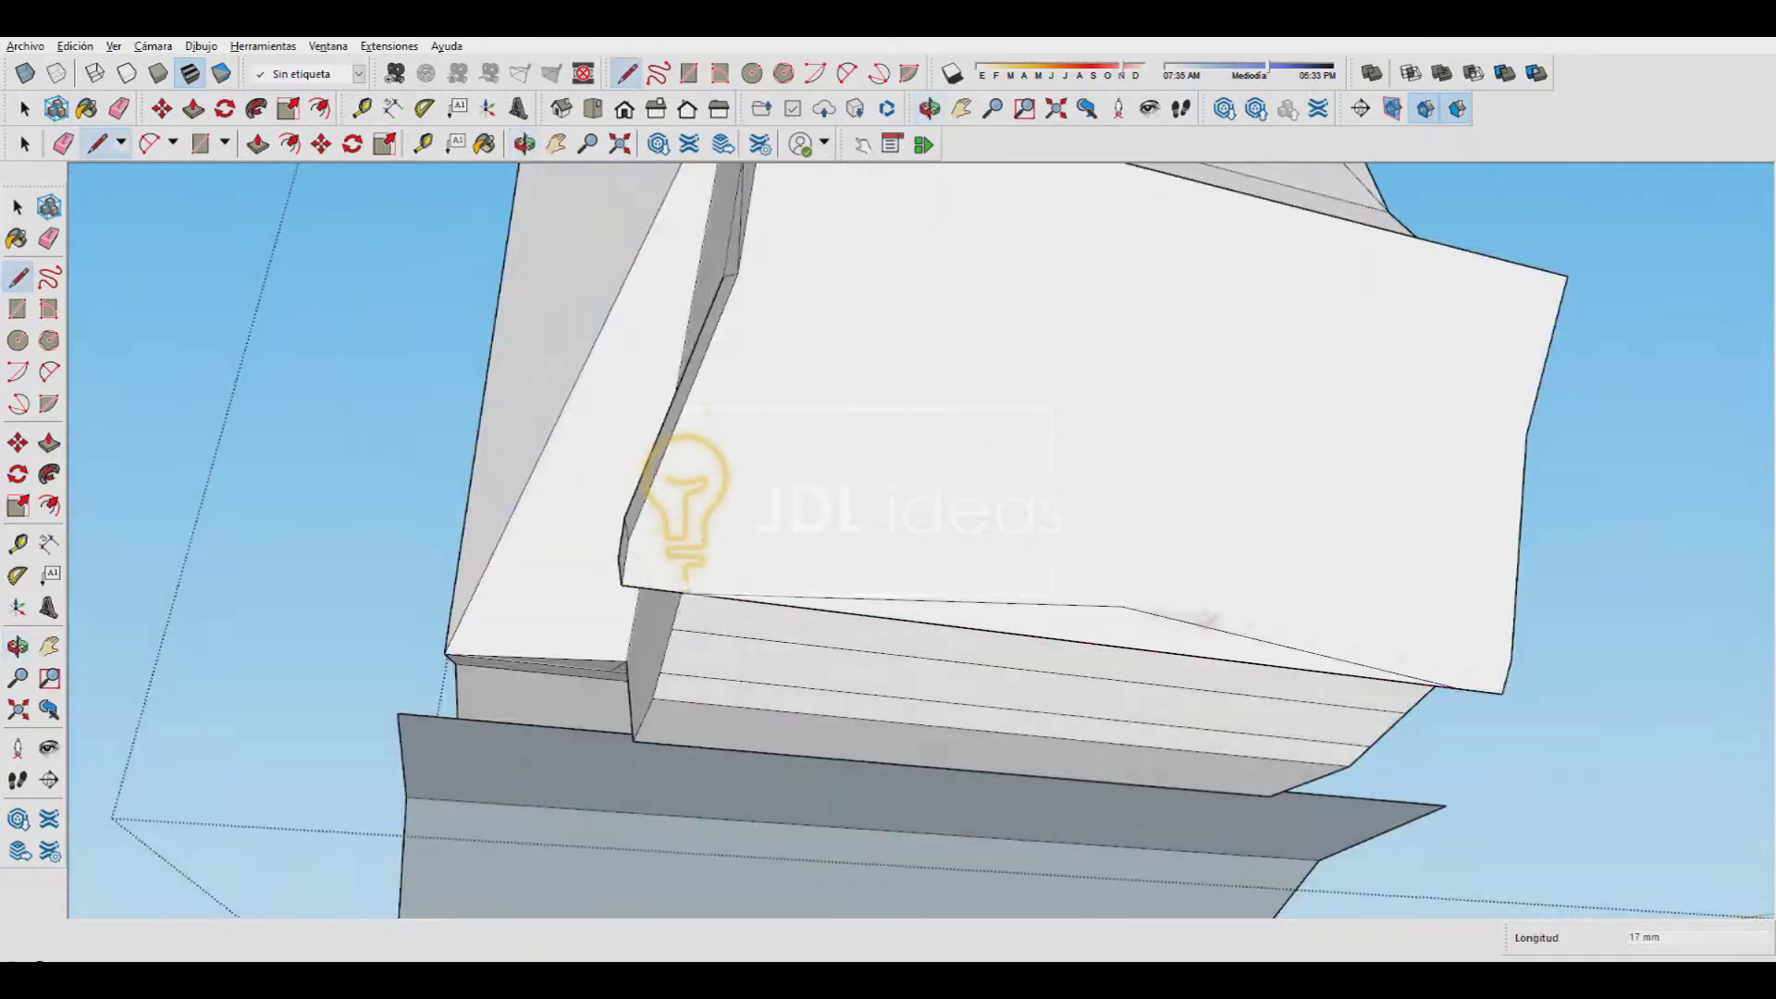
Draw diagonal facet edges on the head block, orbiting around it to a front view
middle_click_drag(1133, 638, 1041, 631)
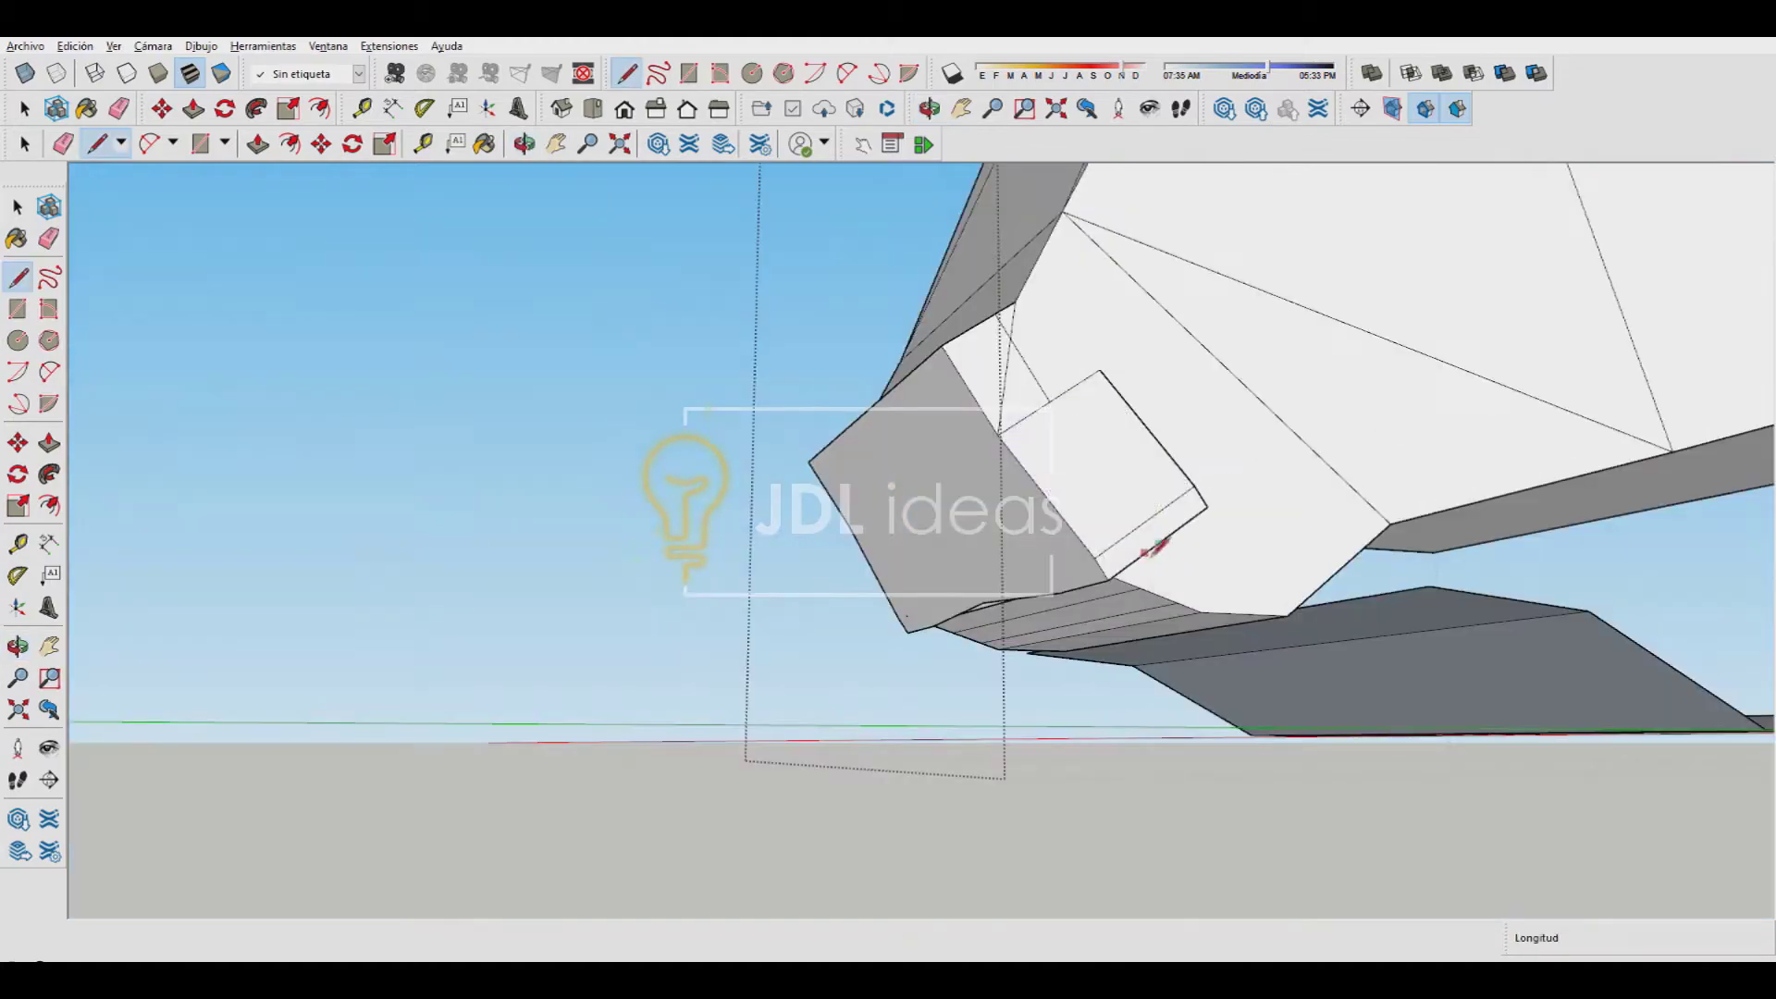
middle_click_drag(1325, 530, 892, 643)
key("l")
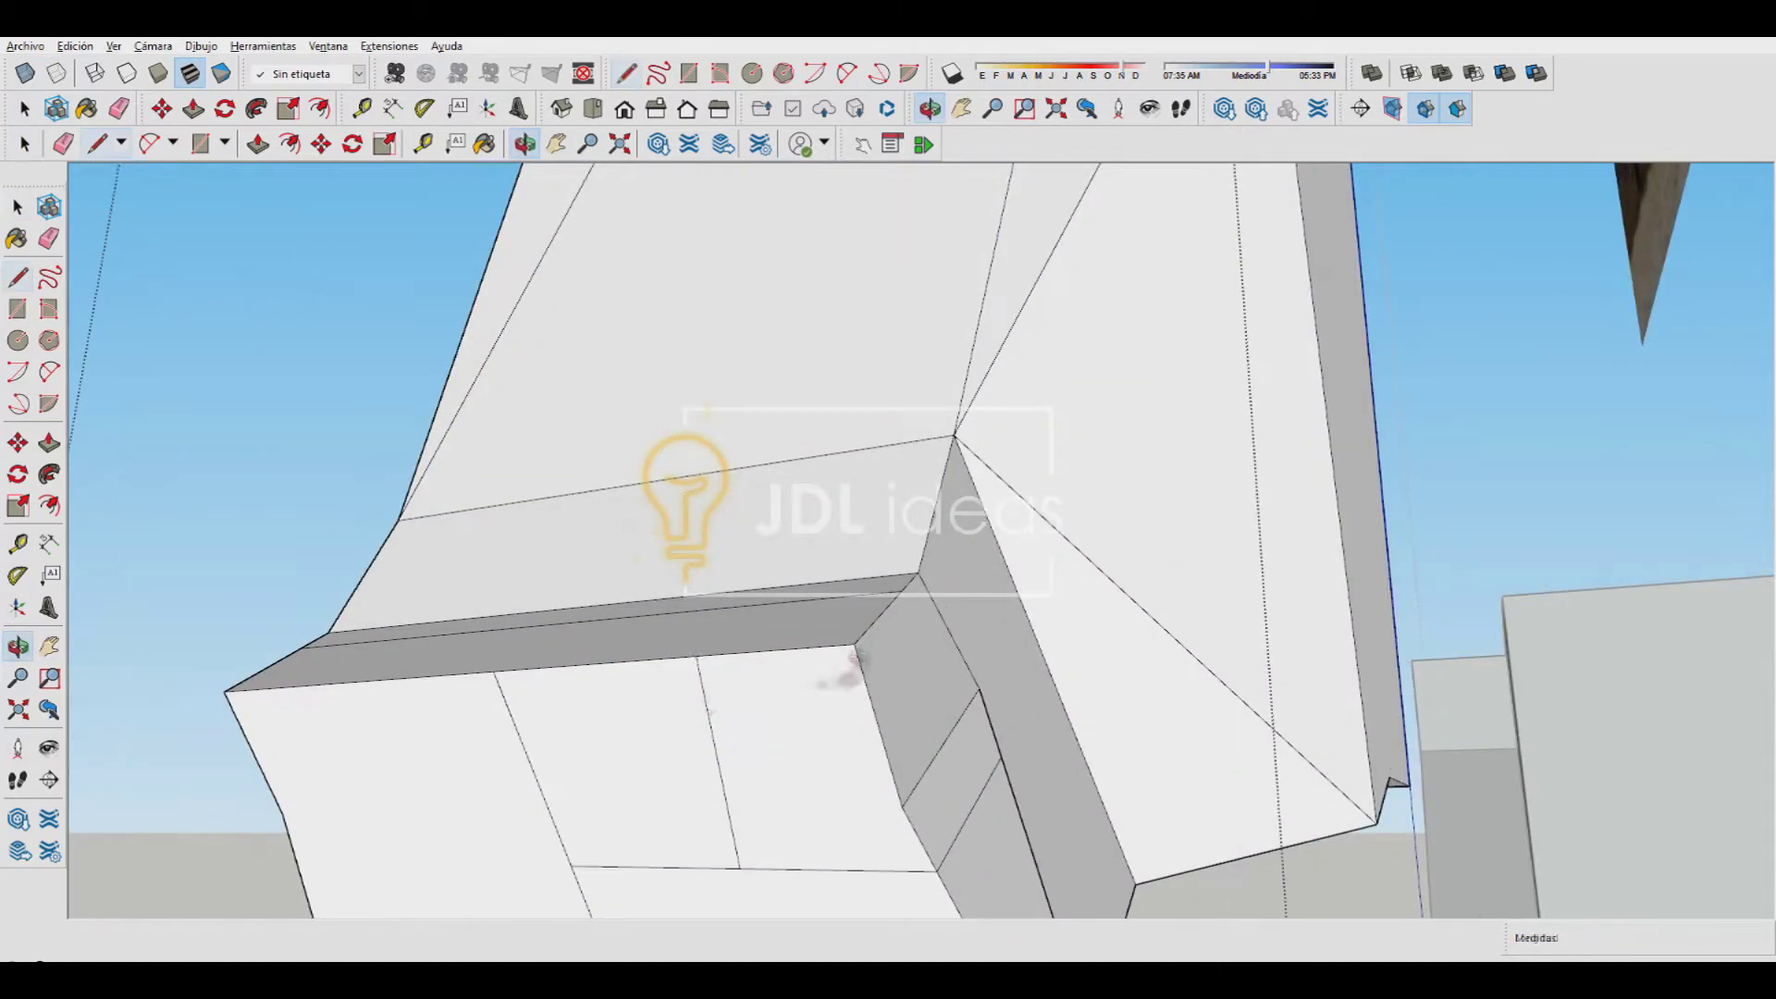
key("l")
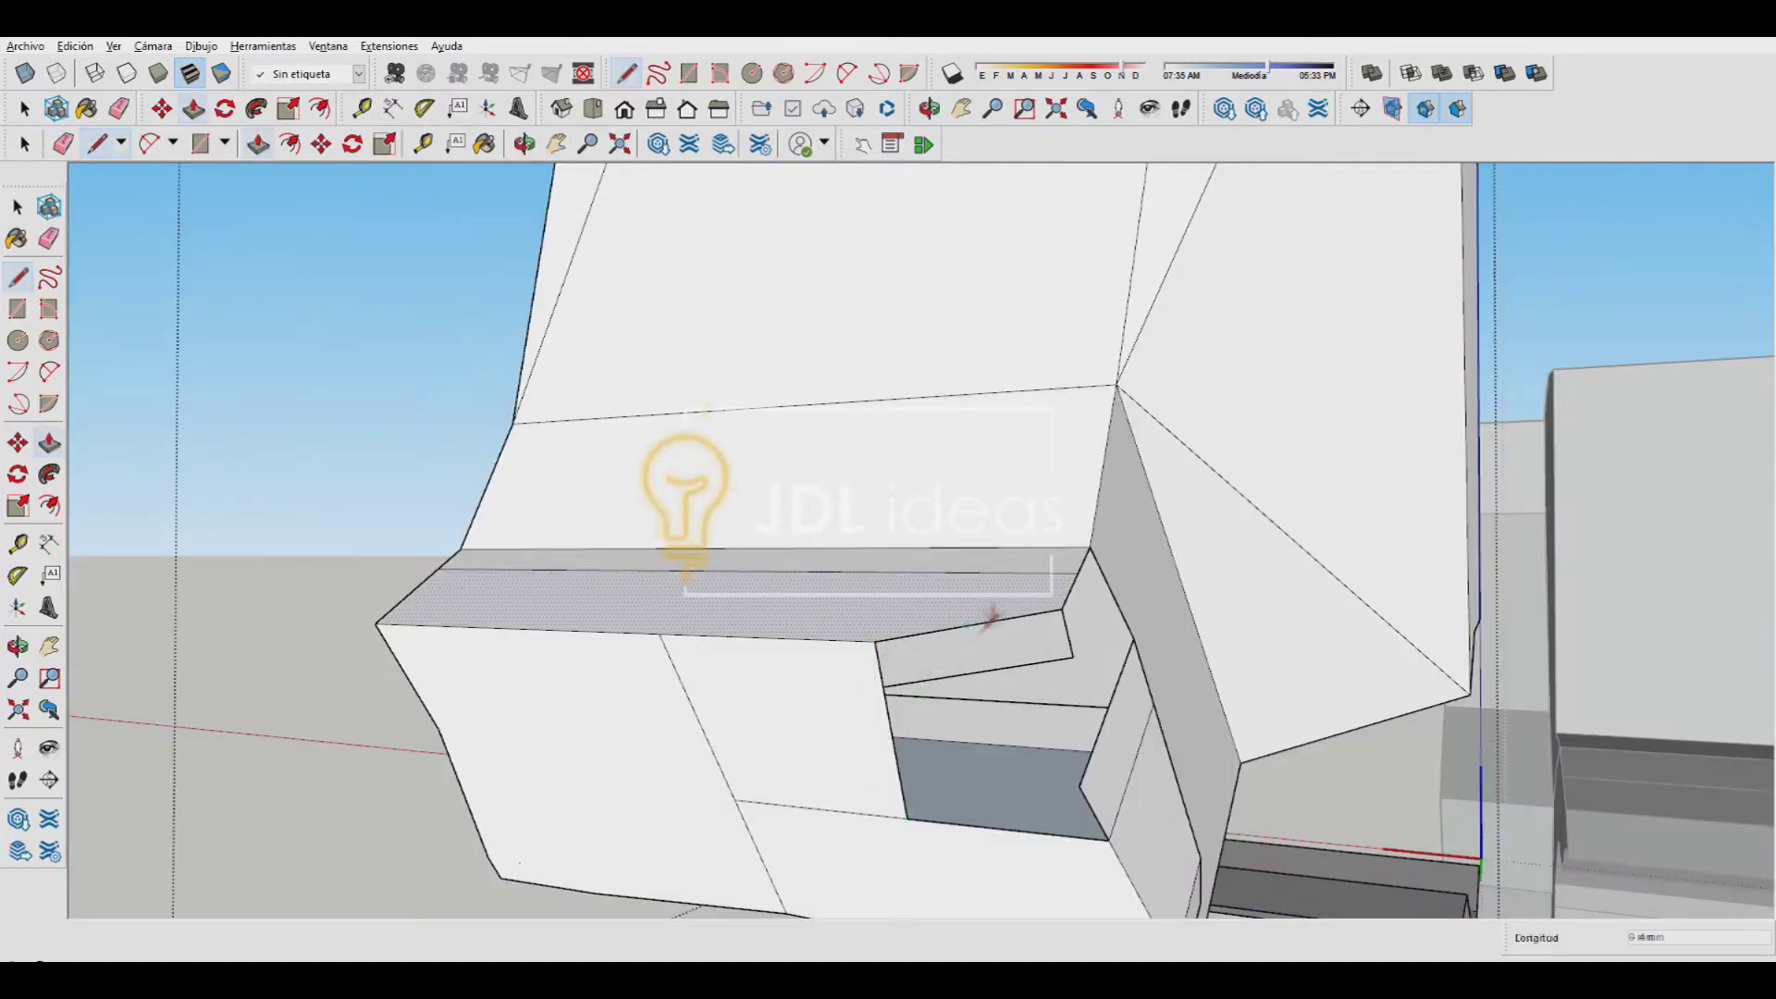
mouse_move(1094, 655)
middle_mouse_down()
mouse_move(1121, 796)
mouse_move(1073, 658)
middle_mouse_up()
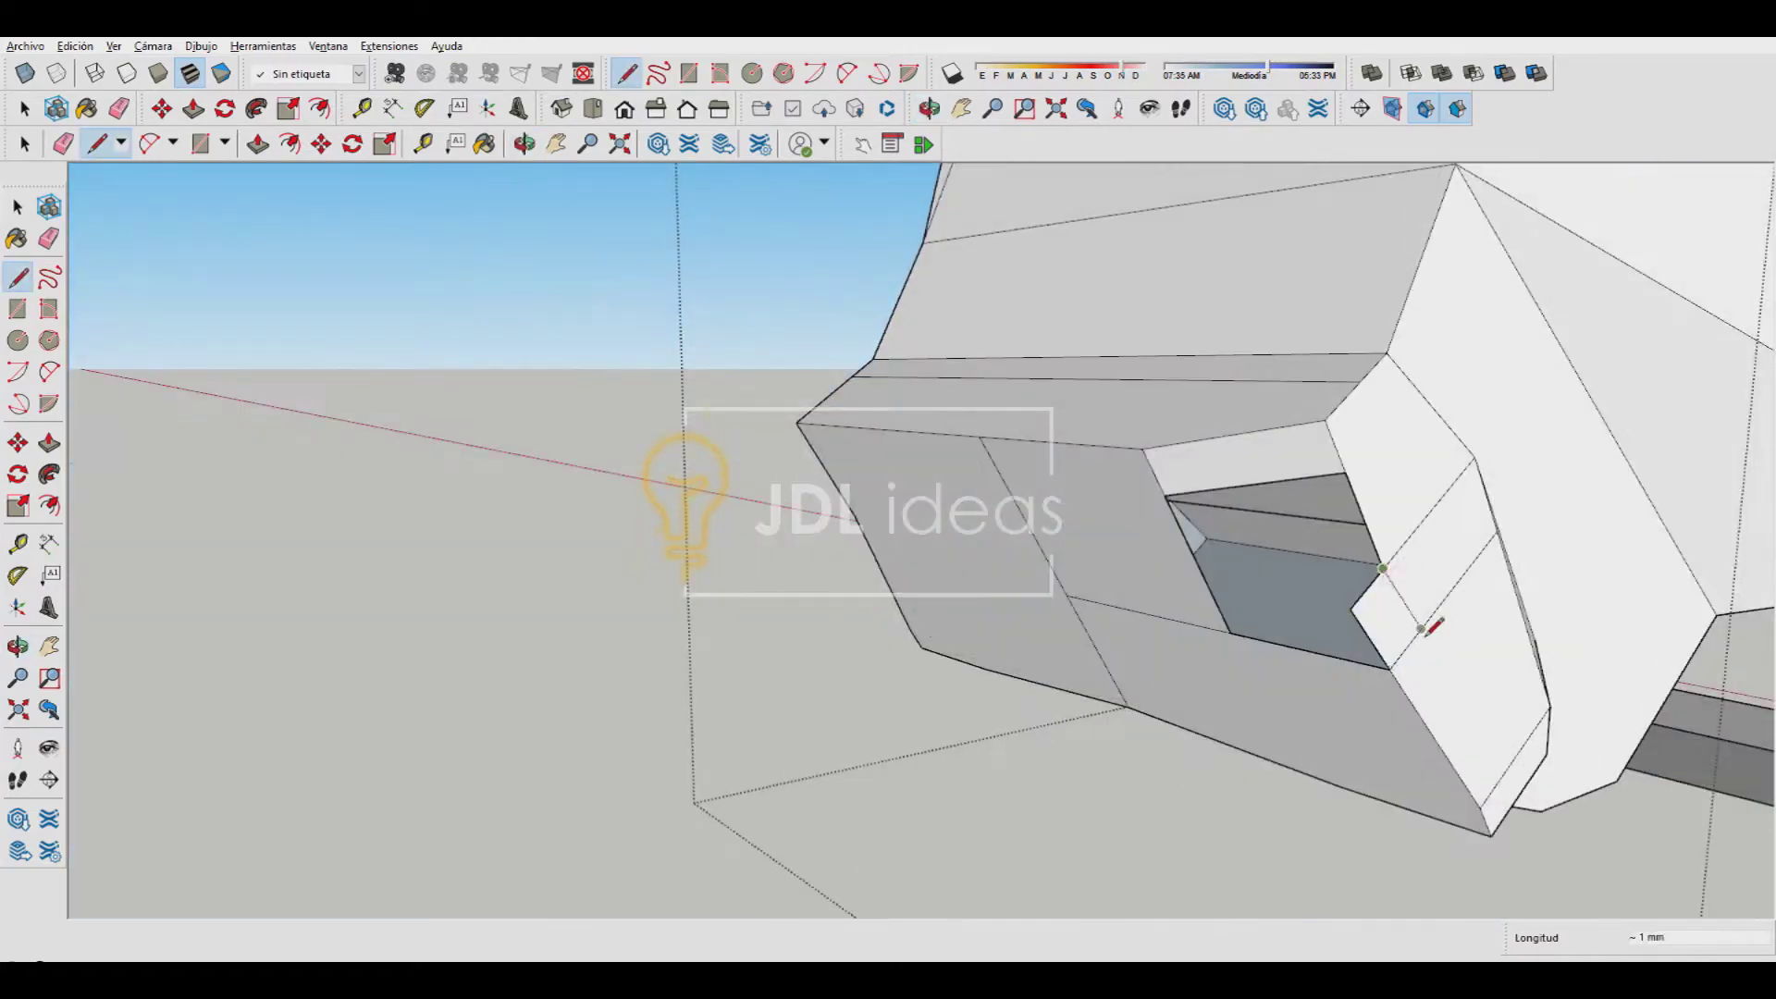
middle_click_drag(1383, 568, 1070, 600)
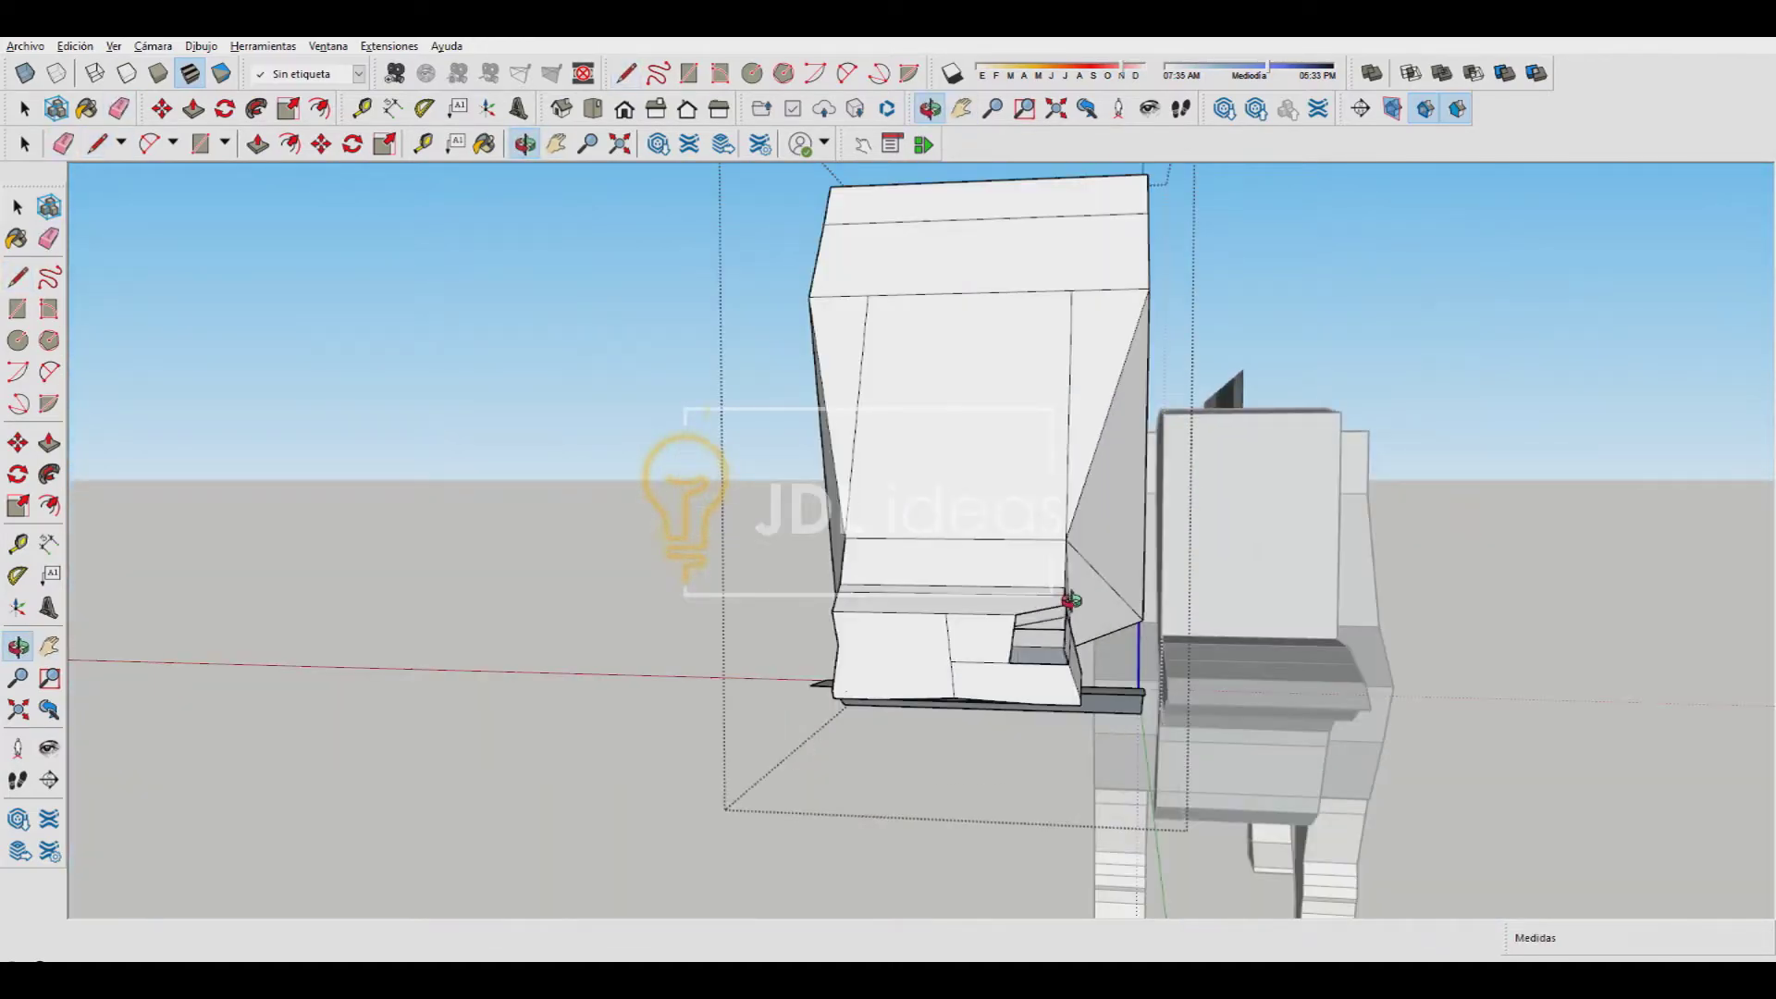
Erase and redraw edges on the snout piece, viewing it from several angles
middle_click_drag(1148, 660, 808, 645)
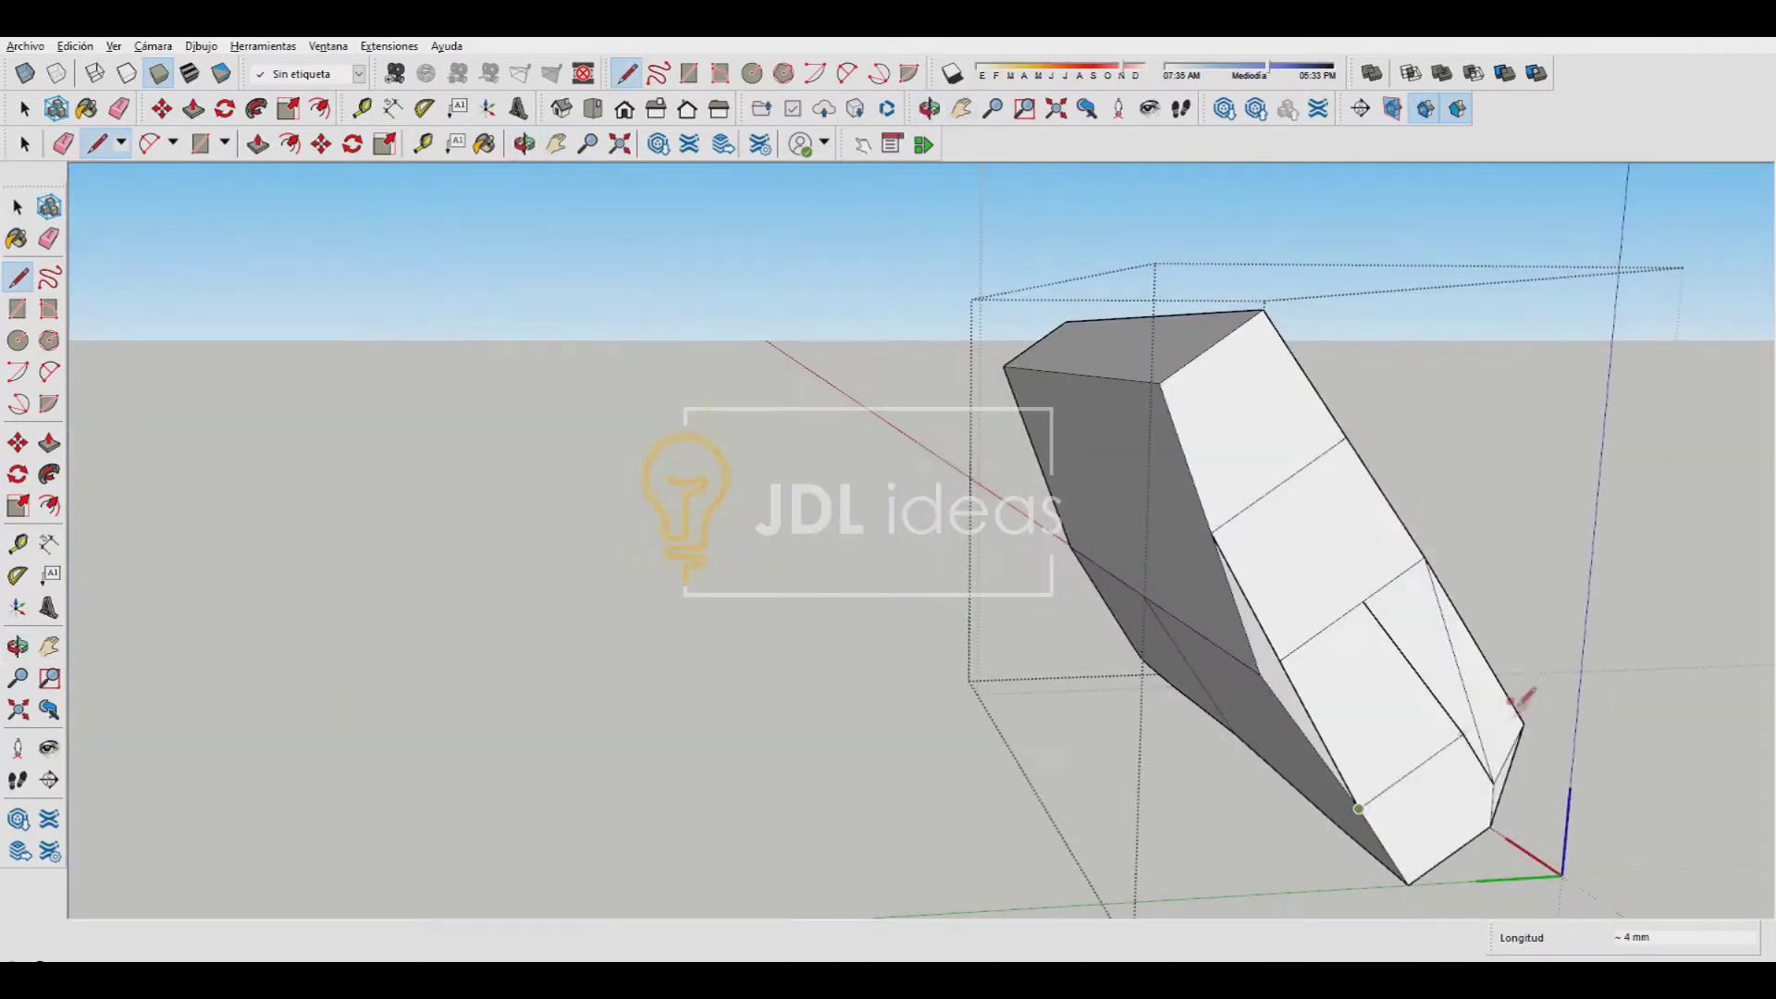
middle_click_drag(1433, 556, 1531, 481)
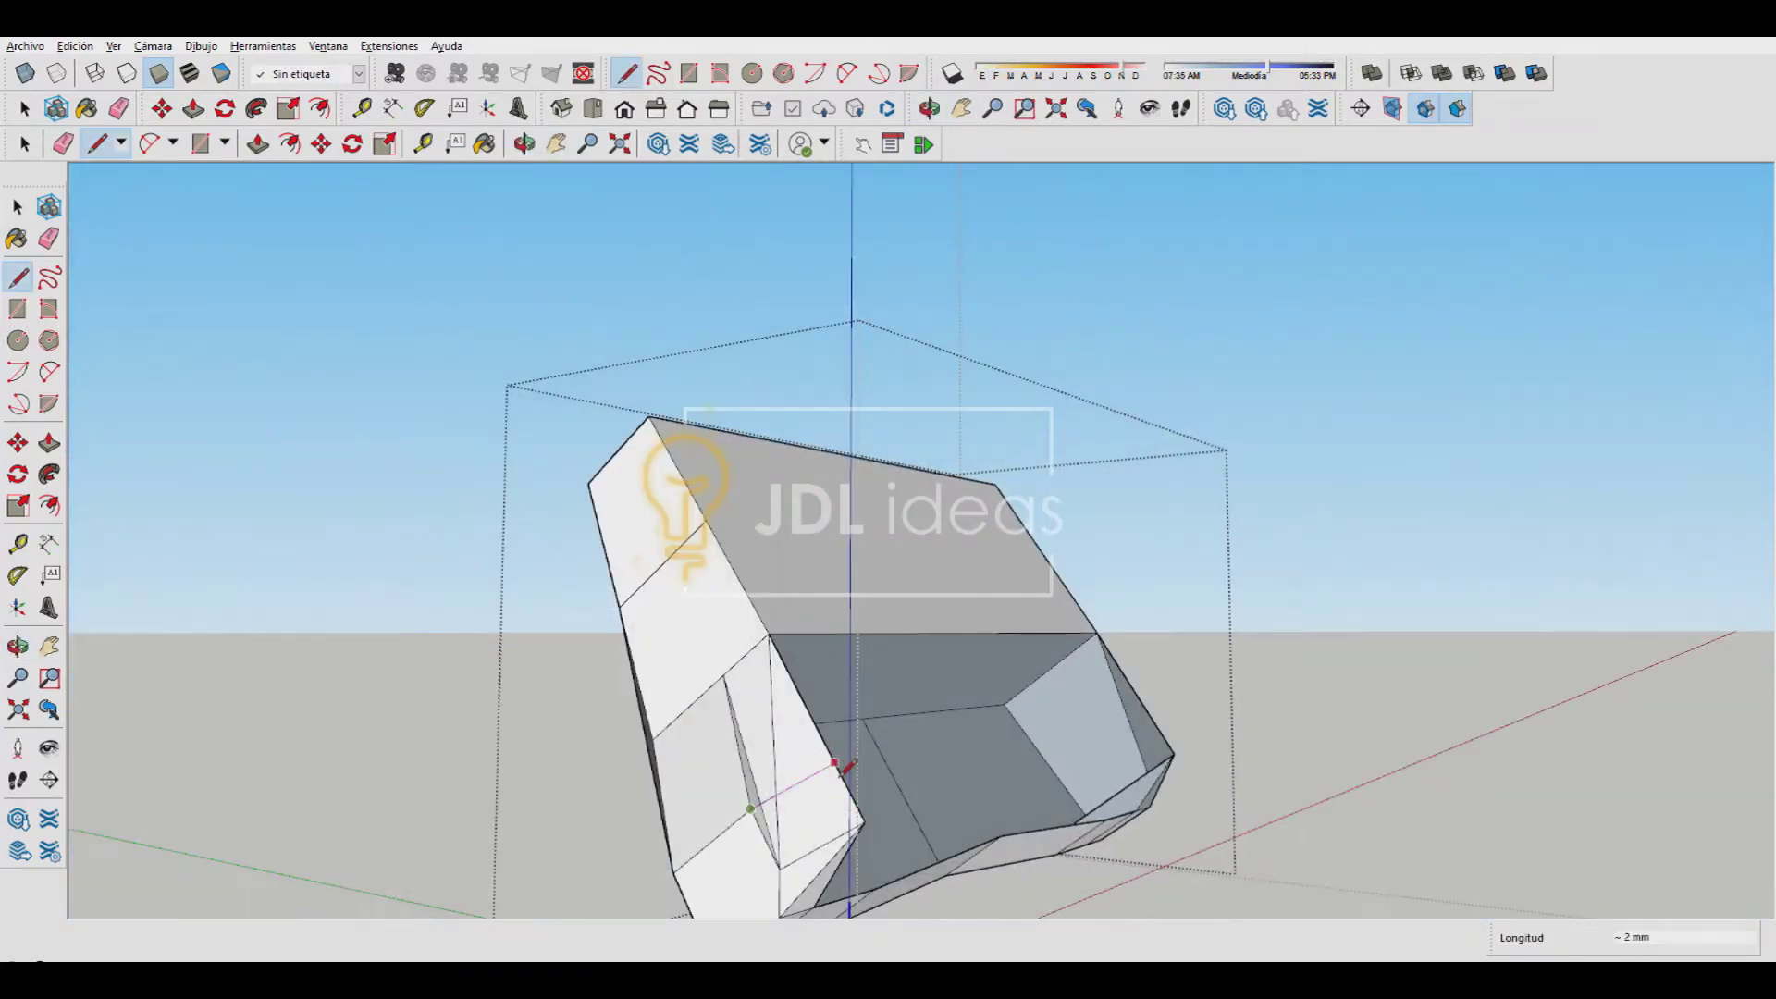
middle_click_drag(847, 766, 958, 479)
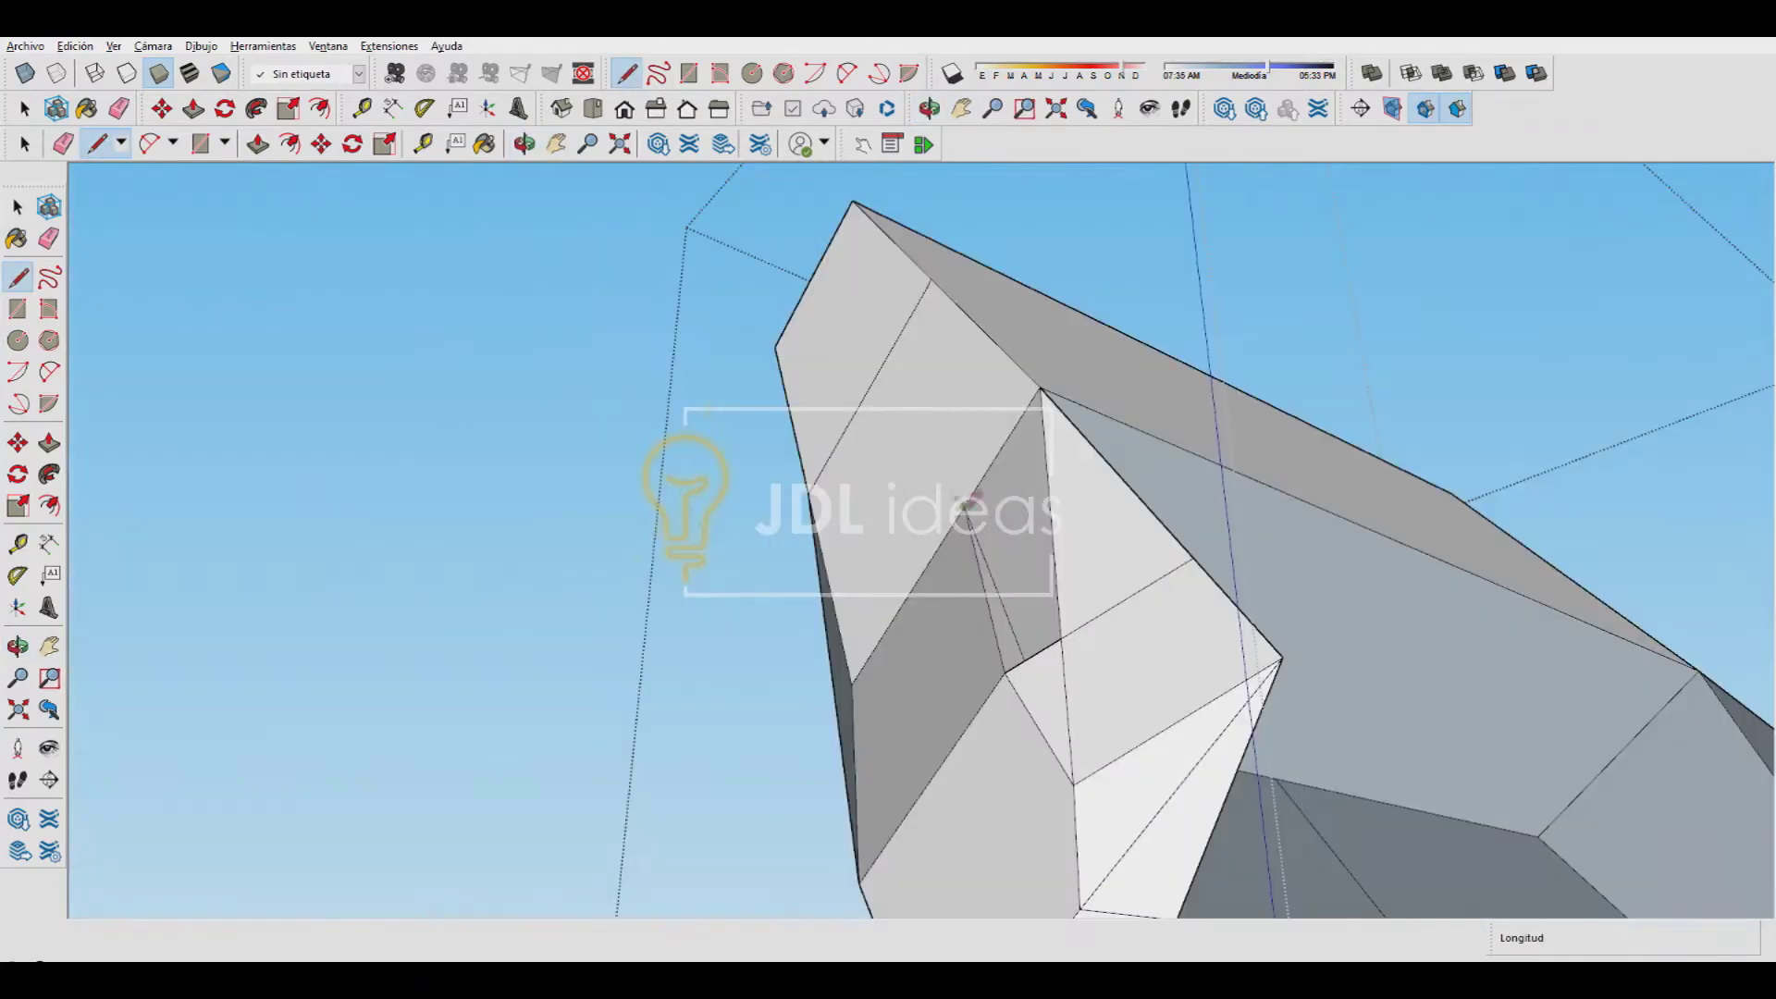
key("e")
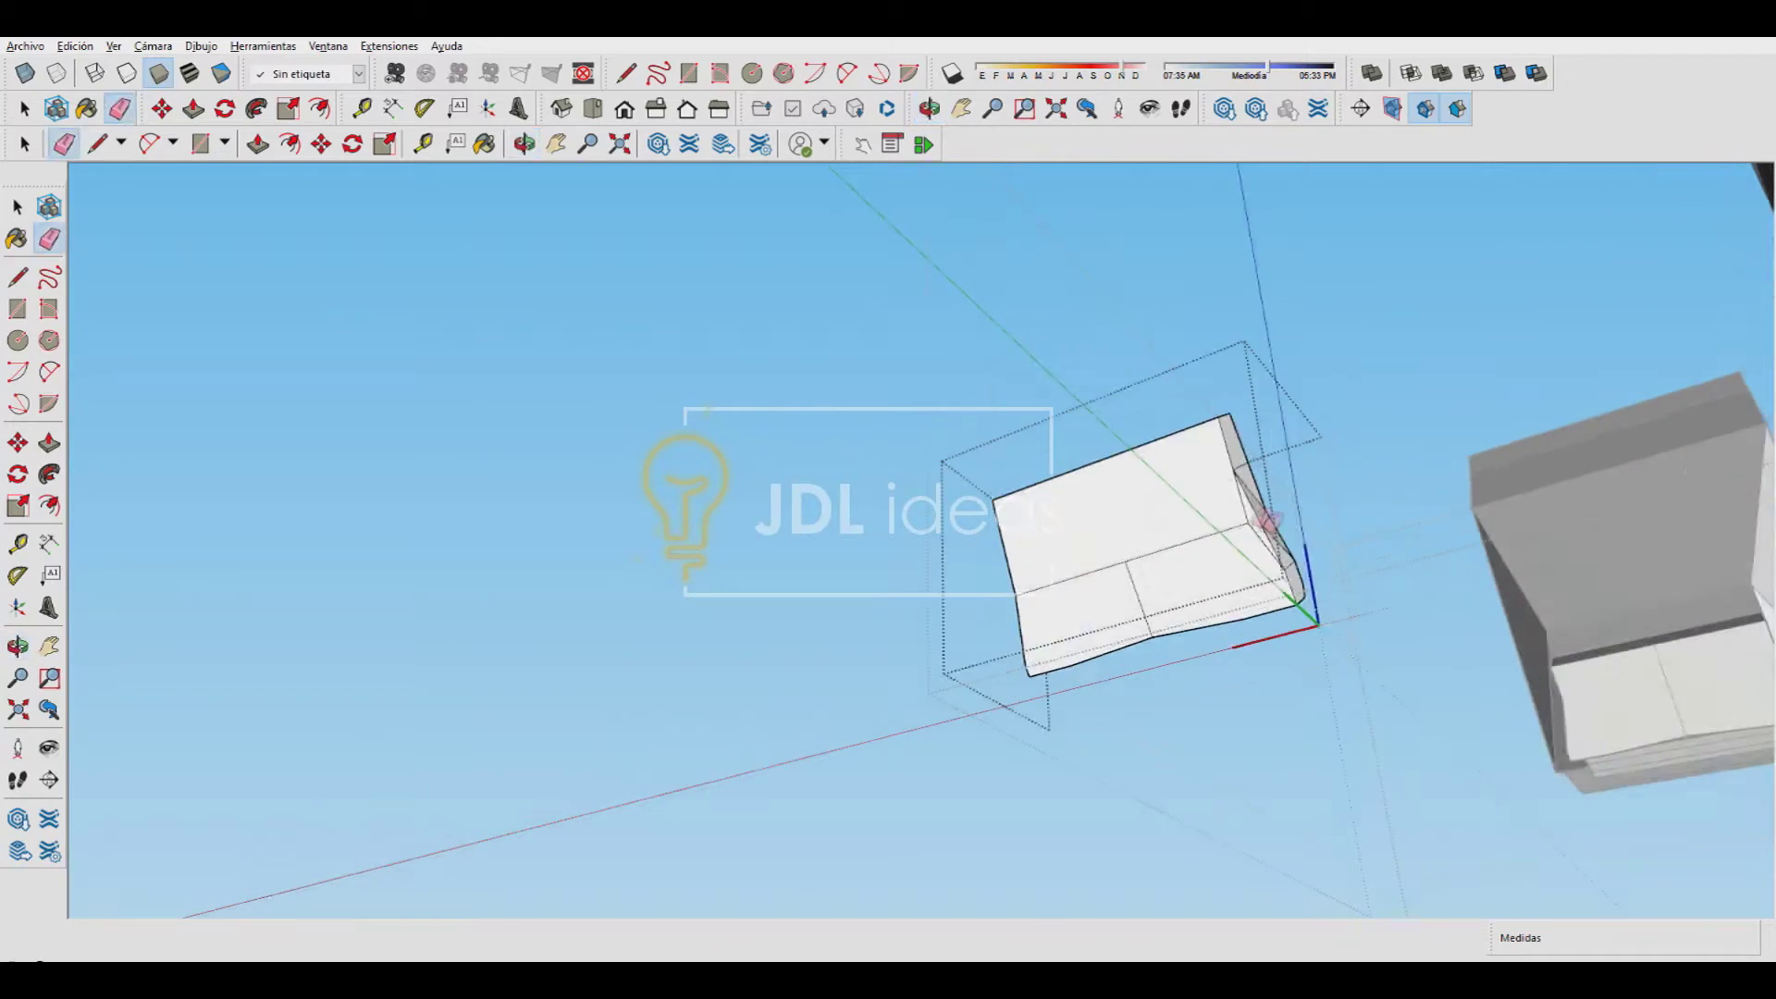
middle_click_drag(1267, 520, 1017, 703)
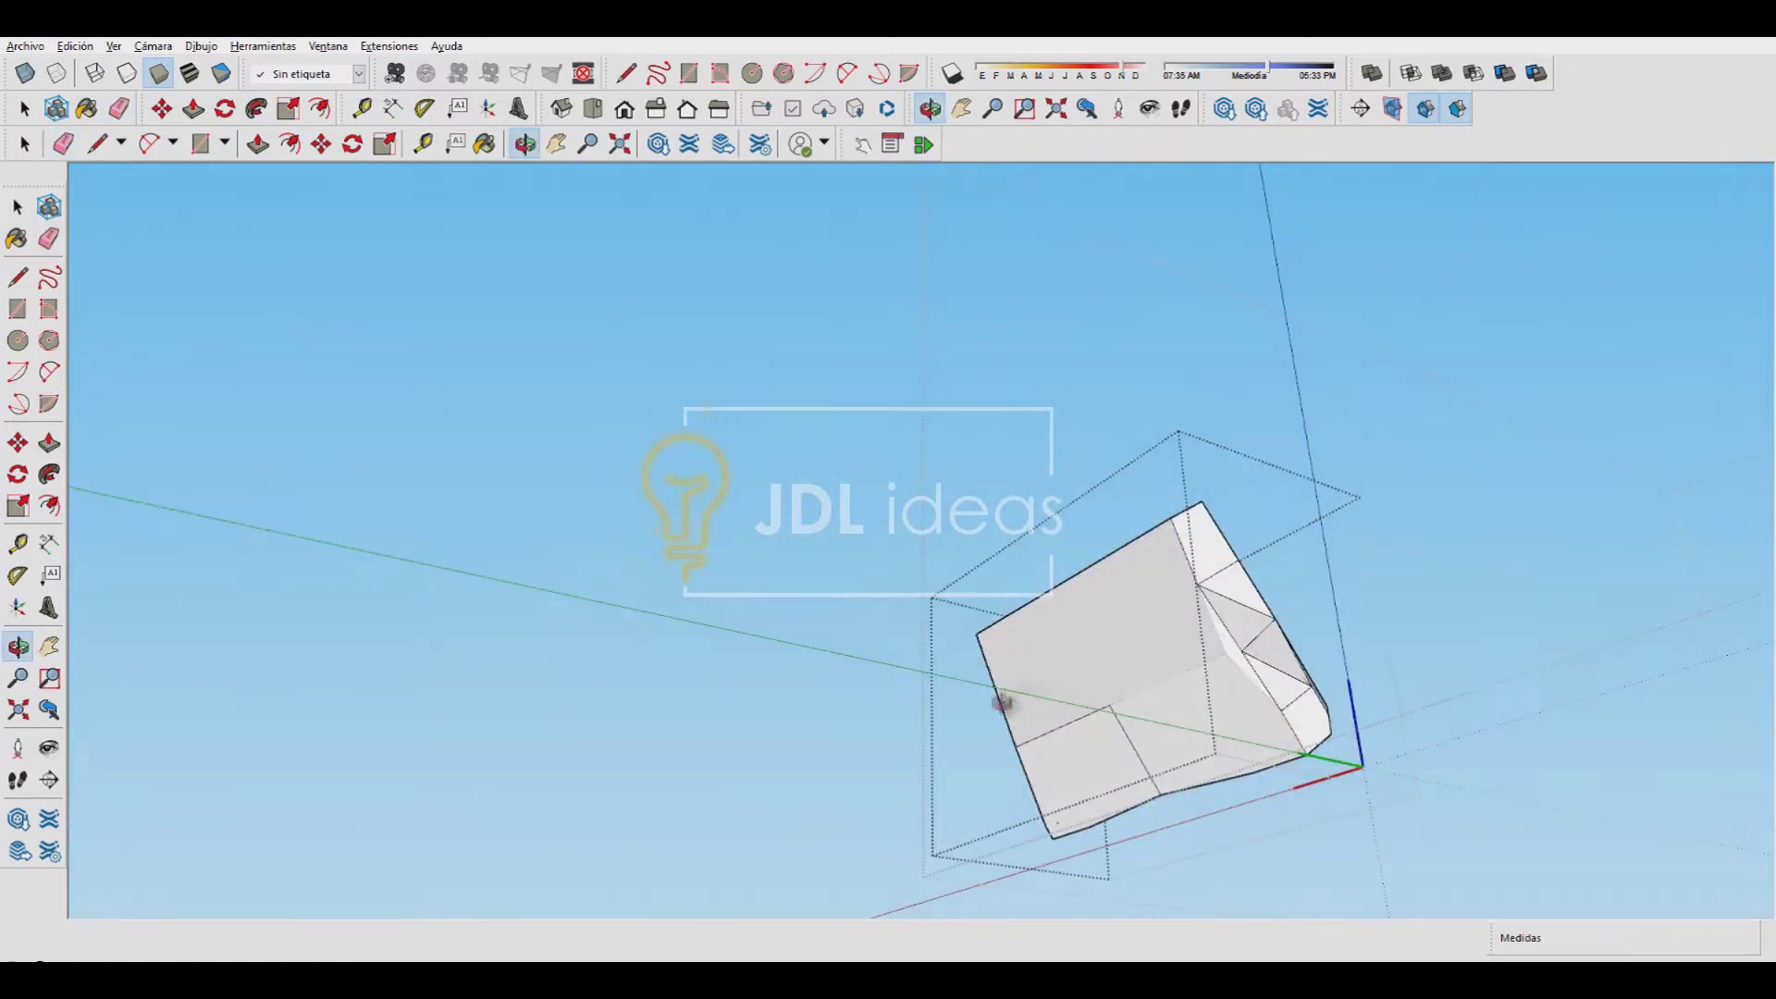
mouse_move(1377, 655)
middle_mouse_down()
mouse_move(1174, 581)
mouse_move(1522, 524)
middle_mouse_up()
key("l")
mouse_move(1522, 427)
middle_mouse_down()
mouse_move(1496, 655)
mouse_move(1203, 629)
mouse_move(958, 643)
middle_mouse_up()
key("e")
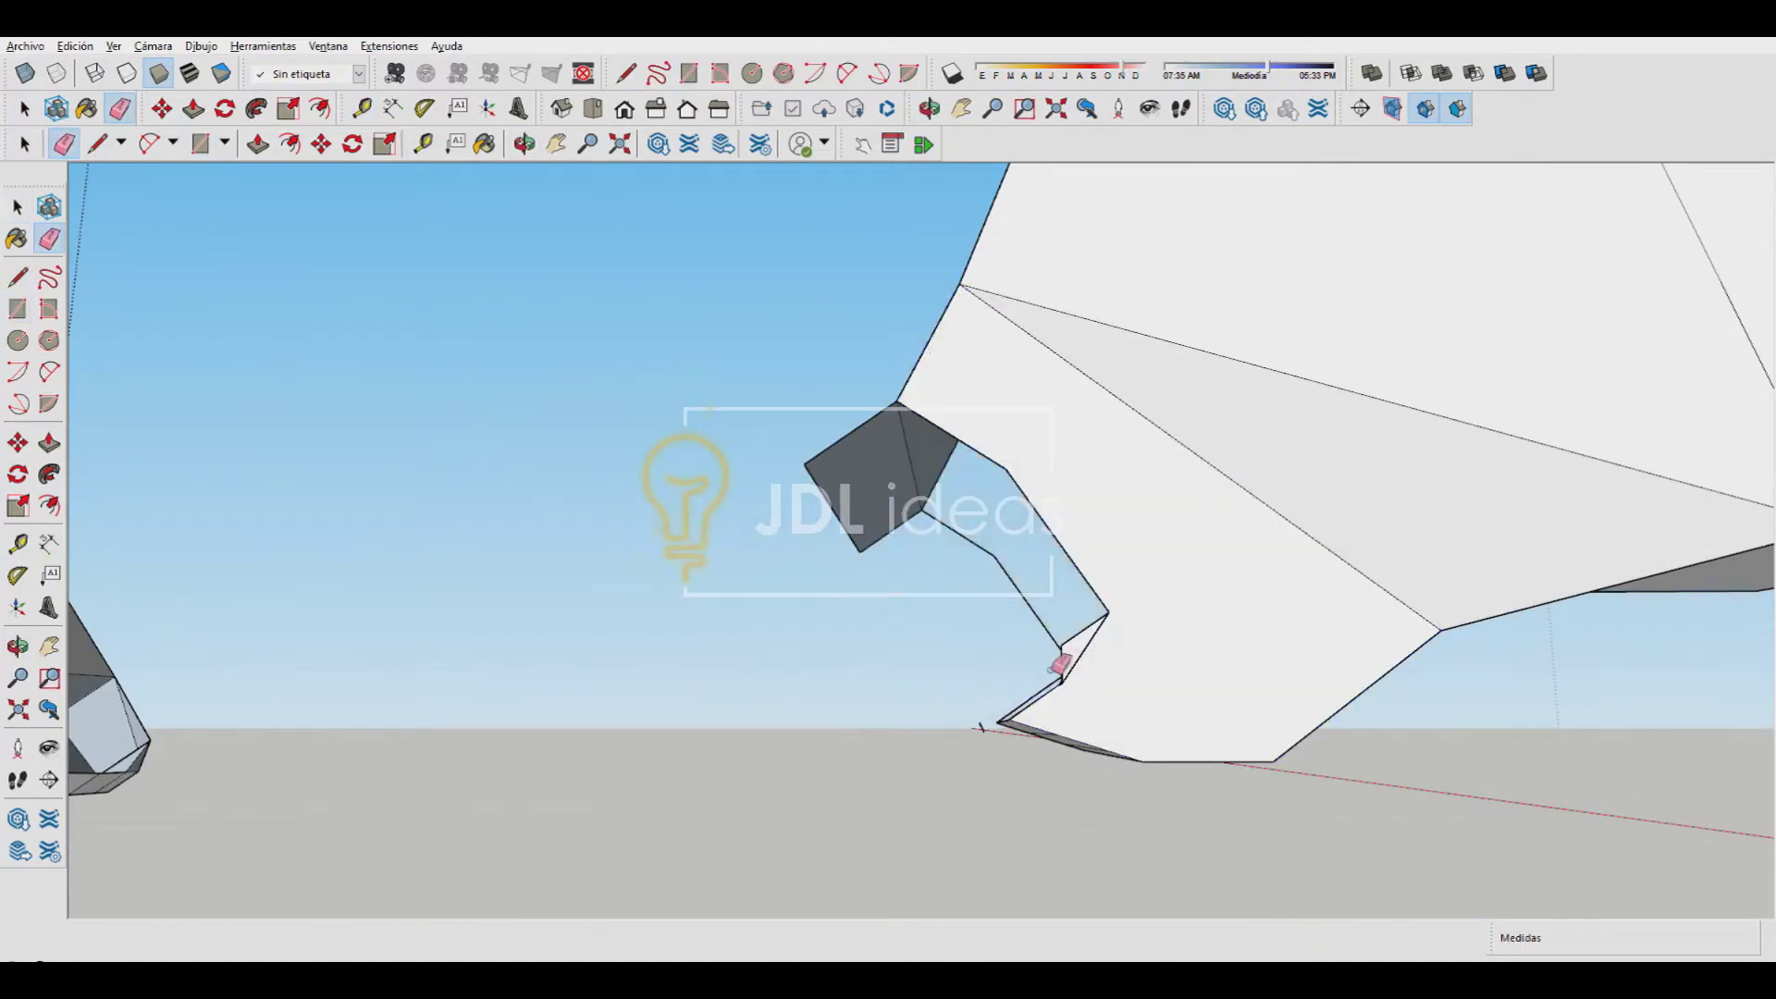
middle_click_drag(1066, 664, 1221, 679)
Select and rotate the small snout piece, then erase edges from below
mouse_move(1264, 740)
middle_mouse_down()
mouse_move(648, 694)
mouse_move(1202, 647)
mouse_move(925, 648)
middle_mouse_up()
key("q")
left_click(916, 675)
mouse_move(999, 786)
middle_mouse_down()
mouse_move(1210, 824)
mouse_move(833, 740)
mouse_move(1018, 694)
mouse_move(925, 647)
middle_mouse_up()
mouse_move(925, 647)
left_mouse_down()
mouse_move(1011, 527)
mouse_move(812, 675)
mouse_move(675, 615)
left_mouse_up()
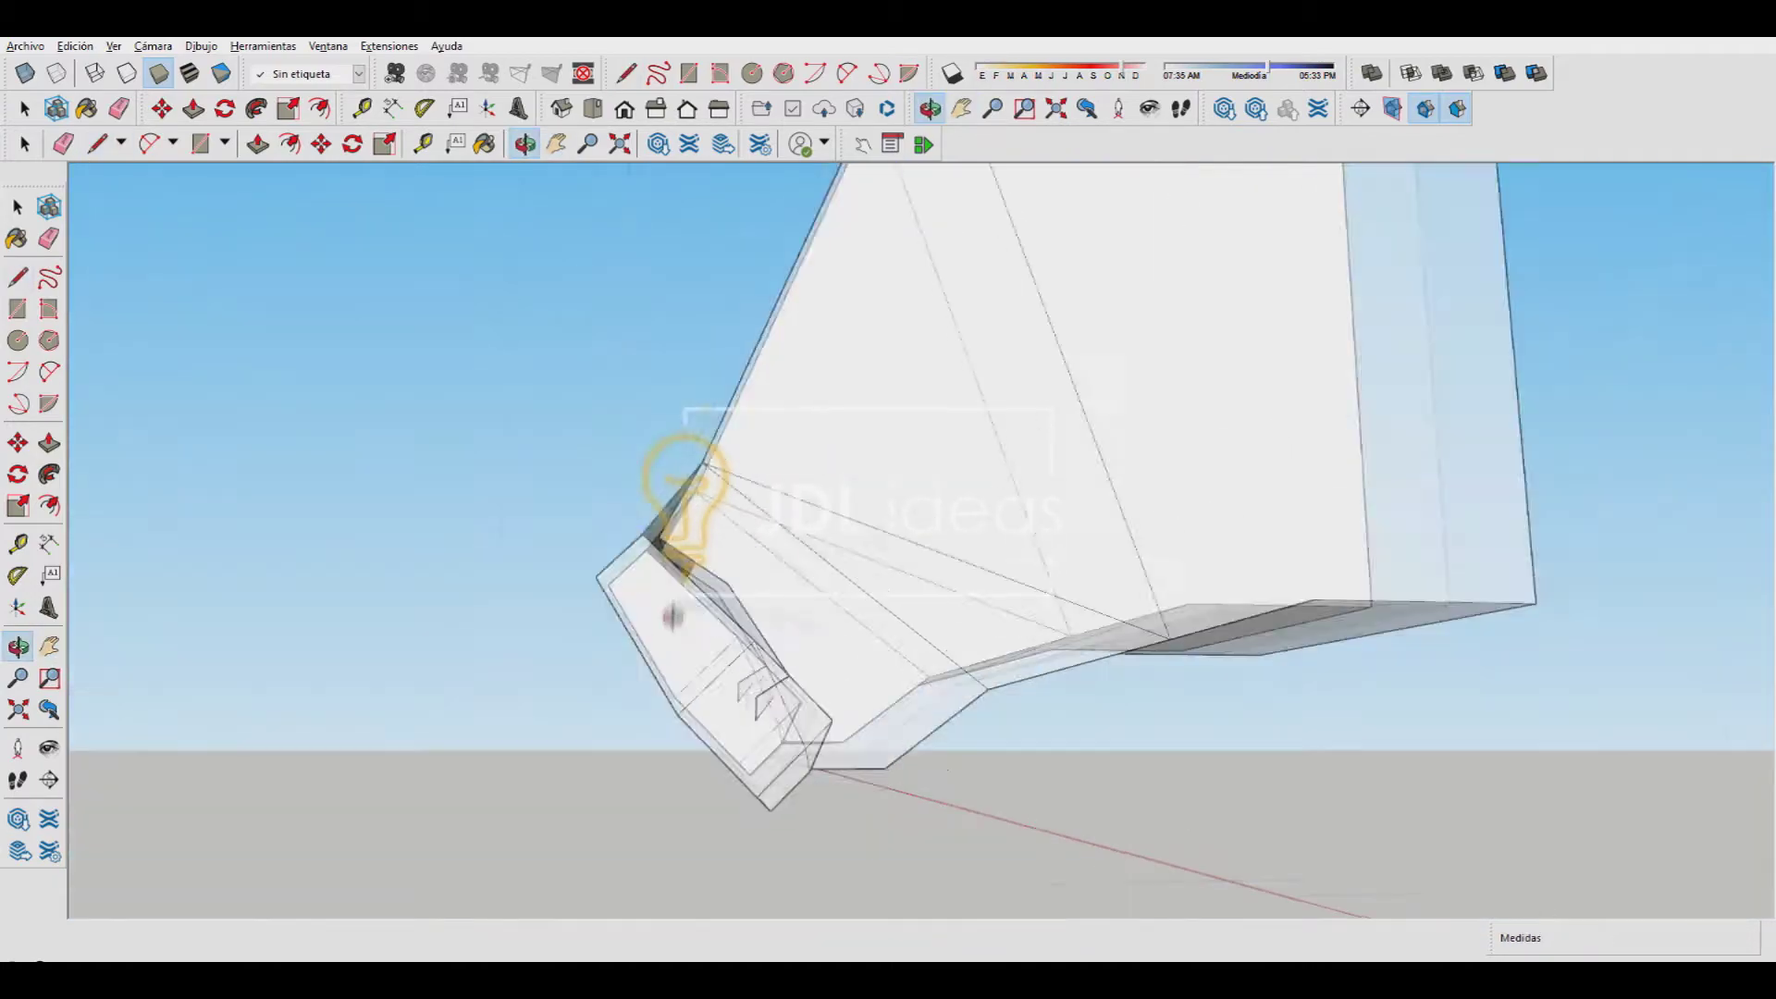
key("e")
scroll(934, 796, "up", 3)
Use X-ray view to reveal hidden snout edges and redraw them
key("alt+r")
mouse_move(934, 795)
middle_mouse_down()
mouse_move(764, 236)
mouse_move(1012, 396)
mouse_move(1051, 564)
middle_mouse_up()
key("l")
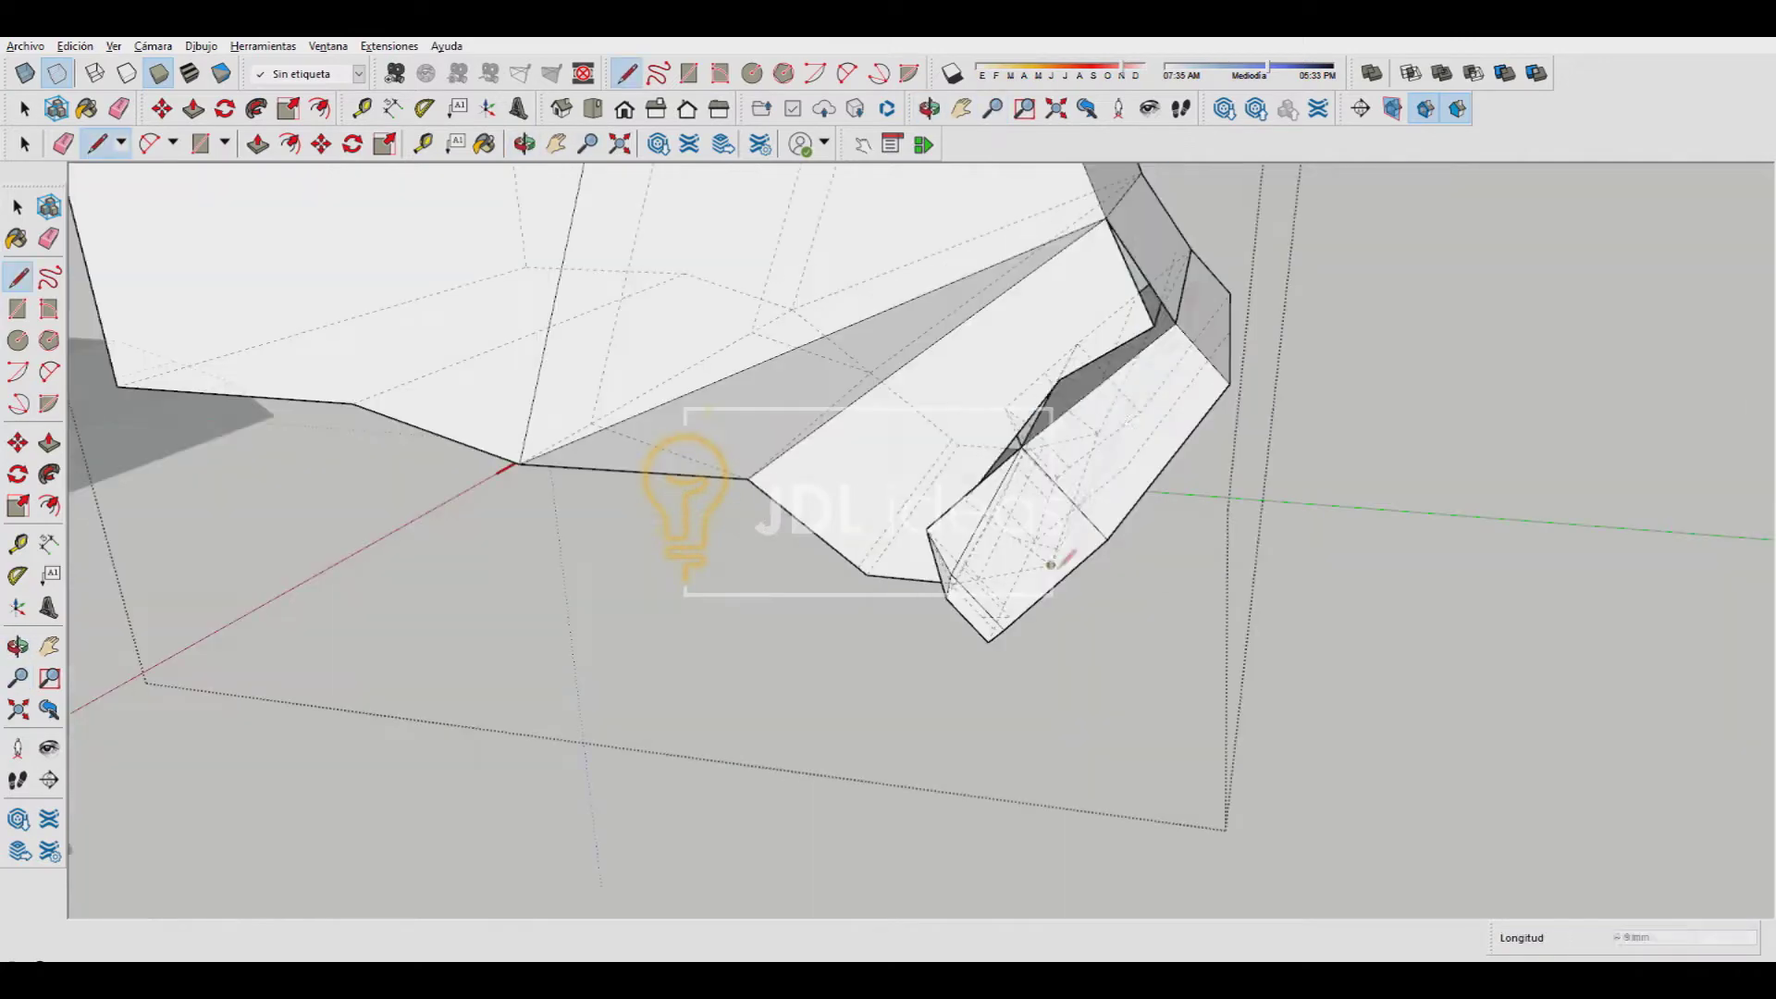
key("space")
scroll(1053, 407, "down", 5)
mouse_move(824, 317)
middle_mouse_down()
mouse_move(1201, 337)
mouse_move(746, 278)
mouse_move(1131, 644)
middle_mouse_up()
key("alt+r")
Move the snout piece into place on the bull's head
key("m")
left_click(870, 602)
mouse_move(870, 602)
middle_mouse_down()
mouse_move(556, 574)
mouse_move(731, 601)
mouse_move(840, 694)
mouse_move(751, 428)
middle_mouse_up()
scroll(731, 600, "up", 3)
key("l")
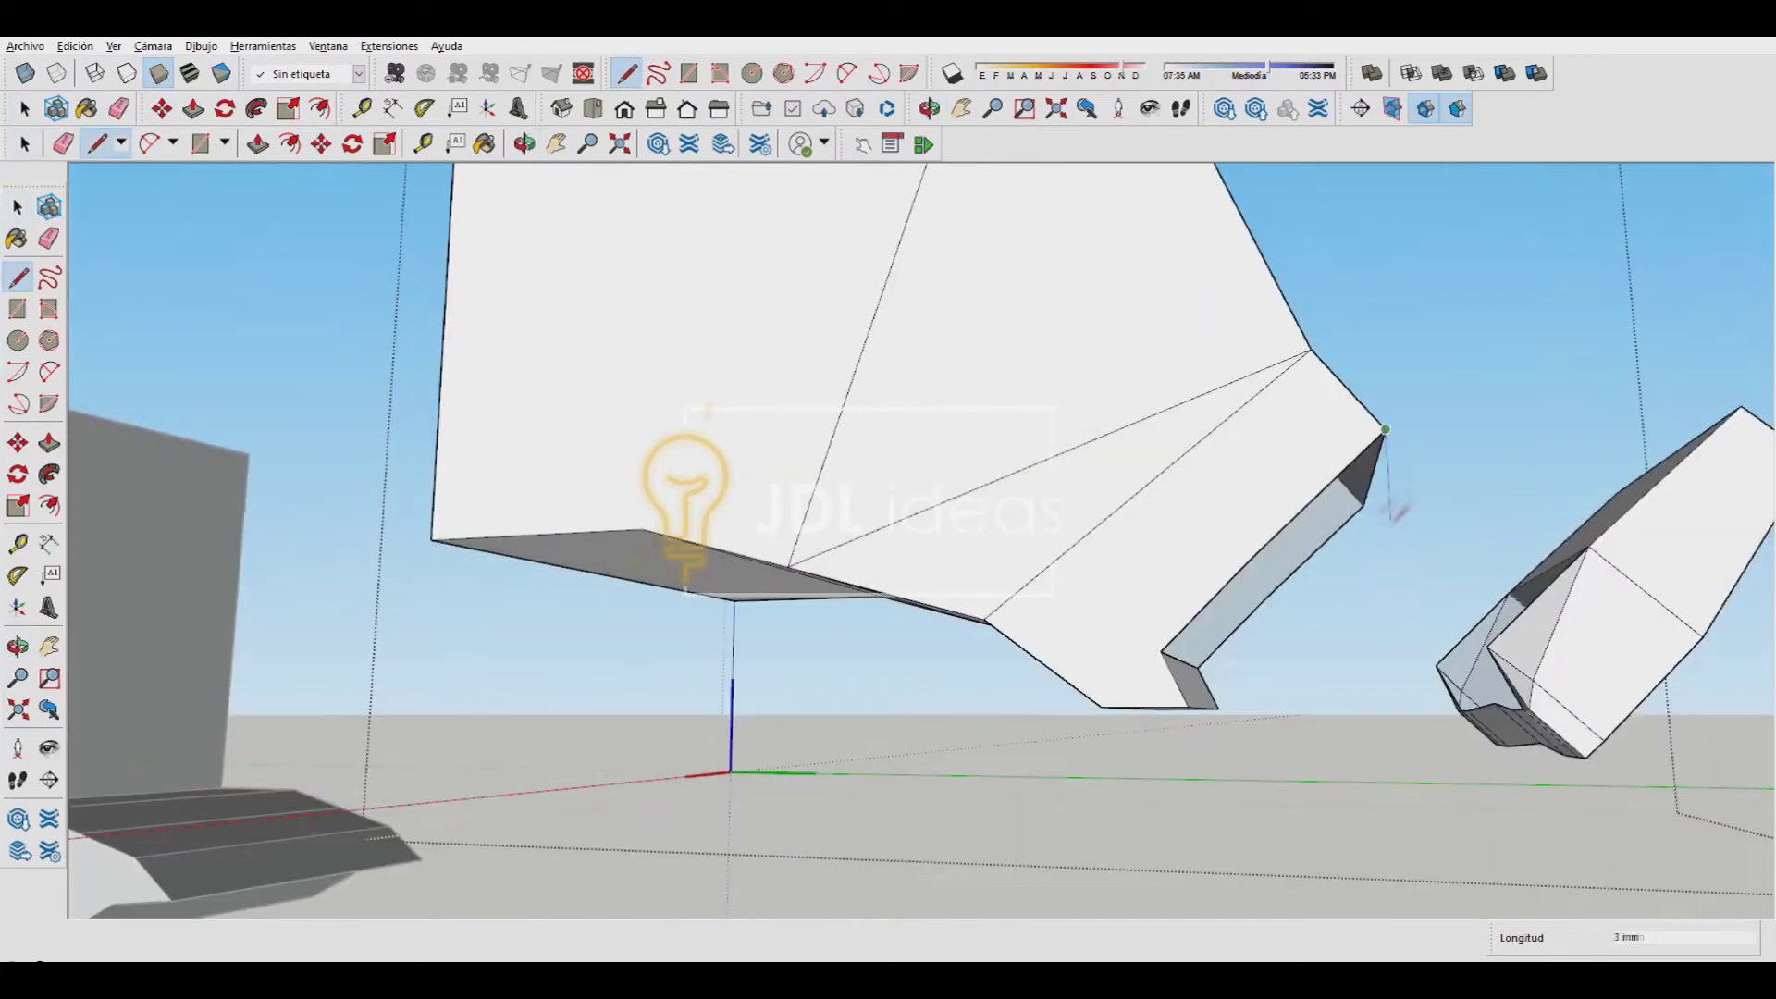
middle_click_drag(909, 792, 999, 667)
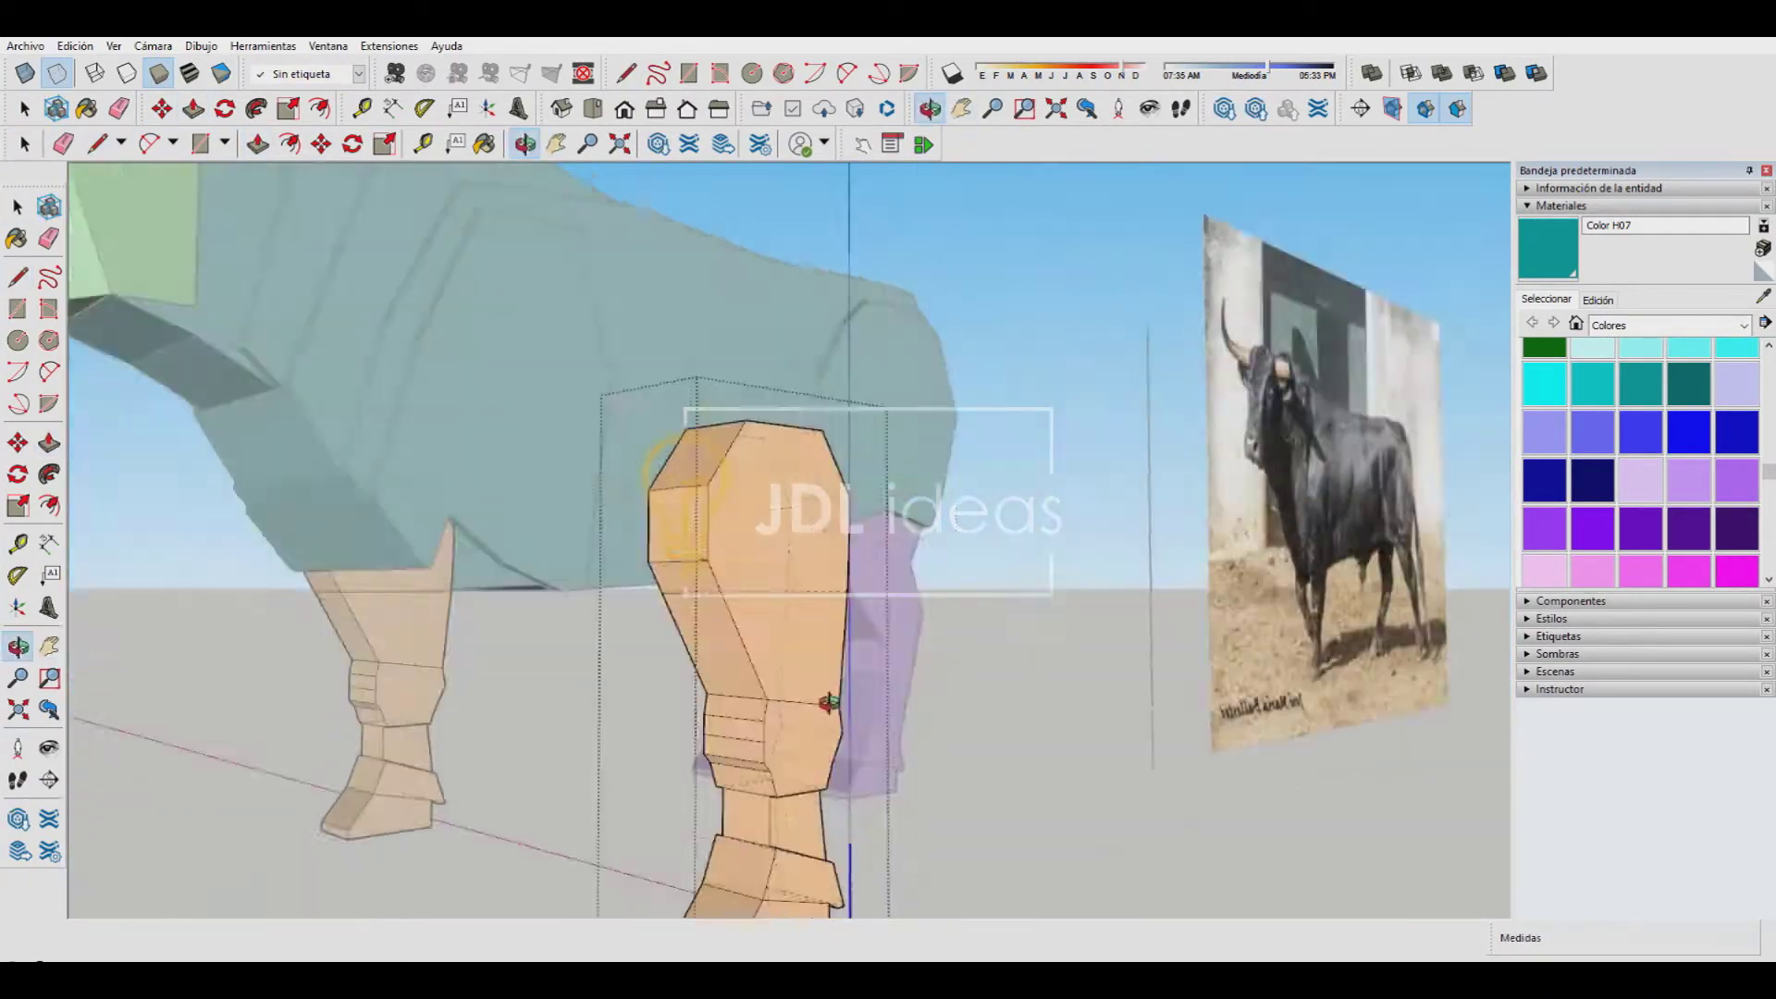
Push/pull the front hoof cleft and check the hoof underside from below
key("p")
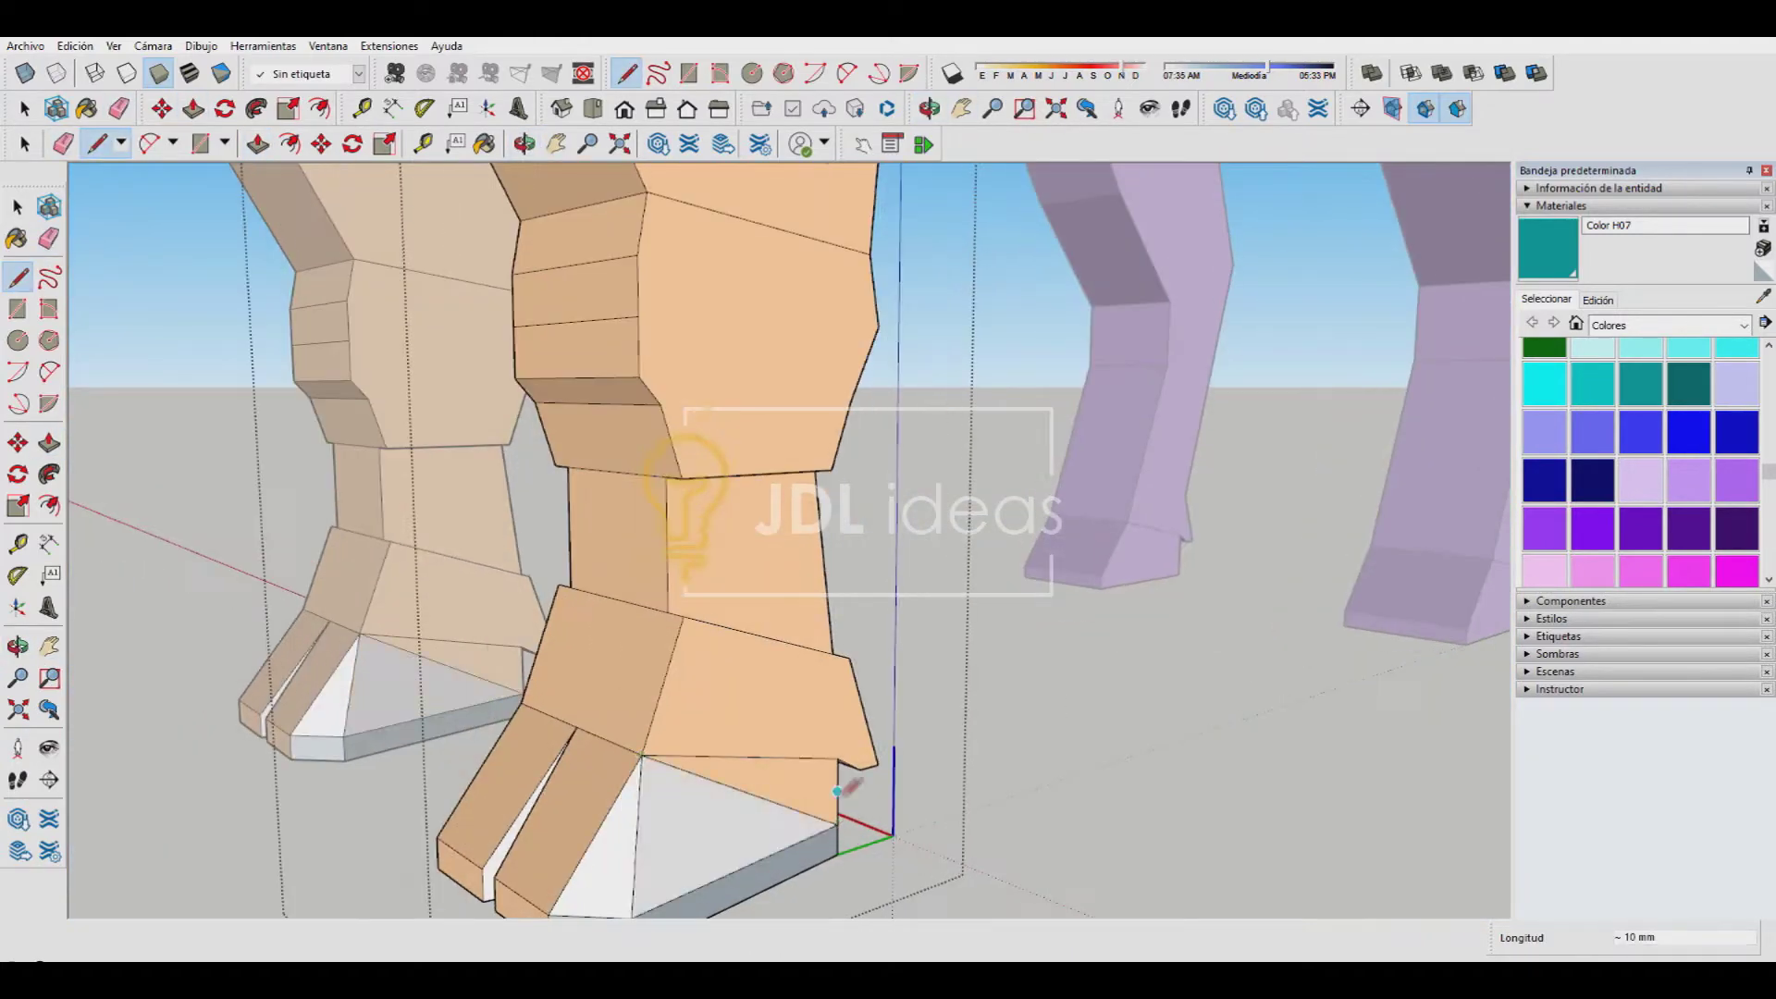
middle_click_drag(727, 754, 752, 441)
key("space")
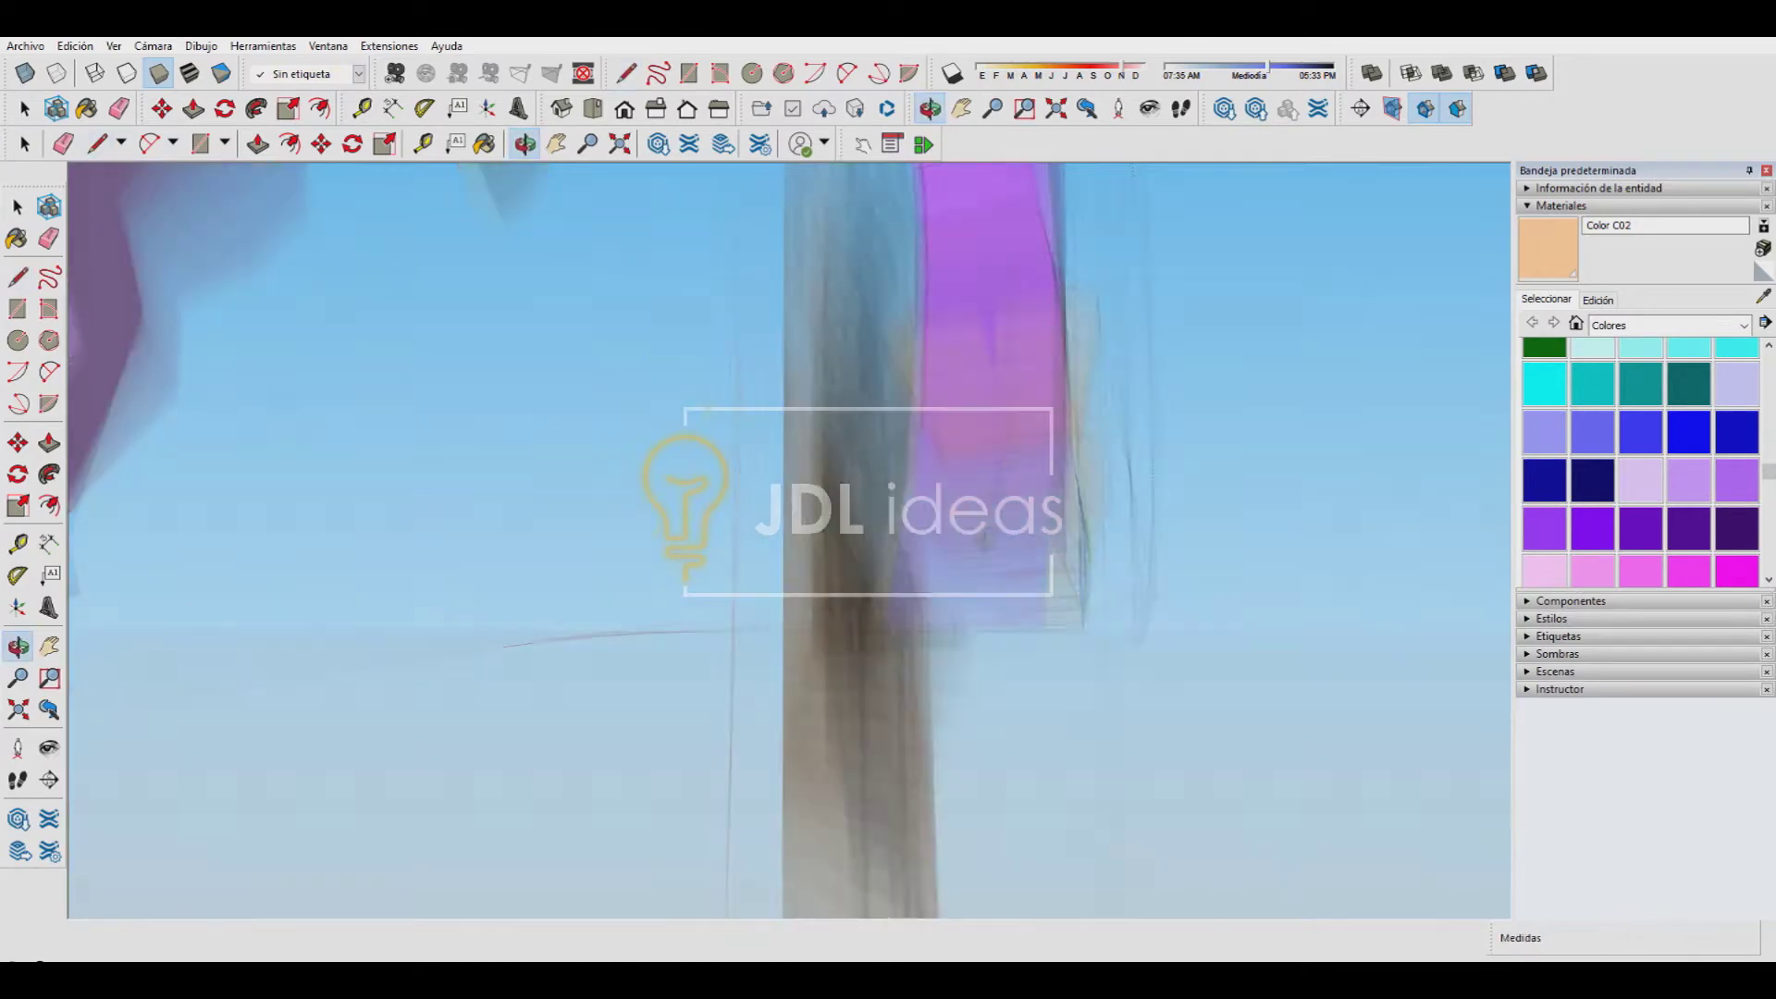
Draw the first edge across the white panel with the Line tool
key("l")
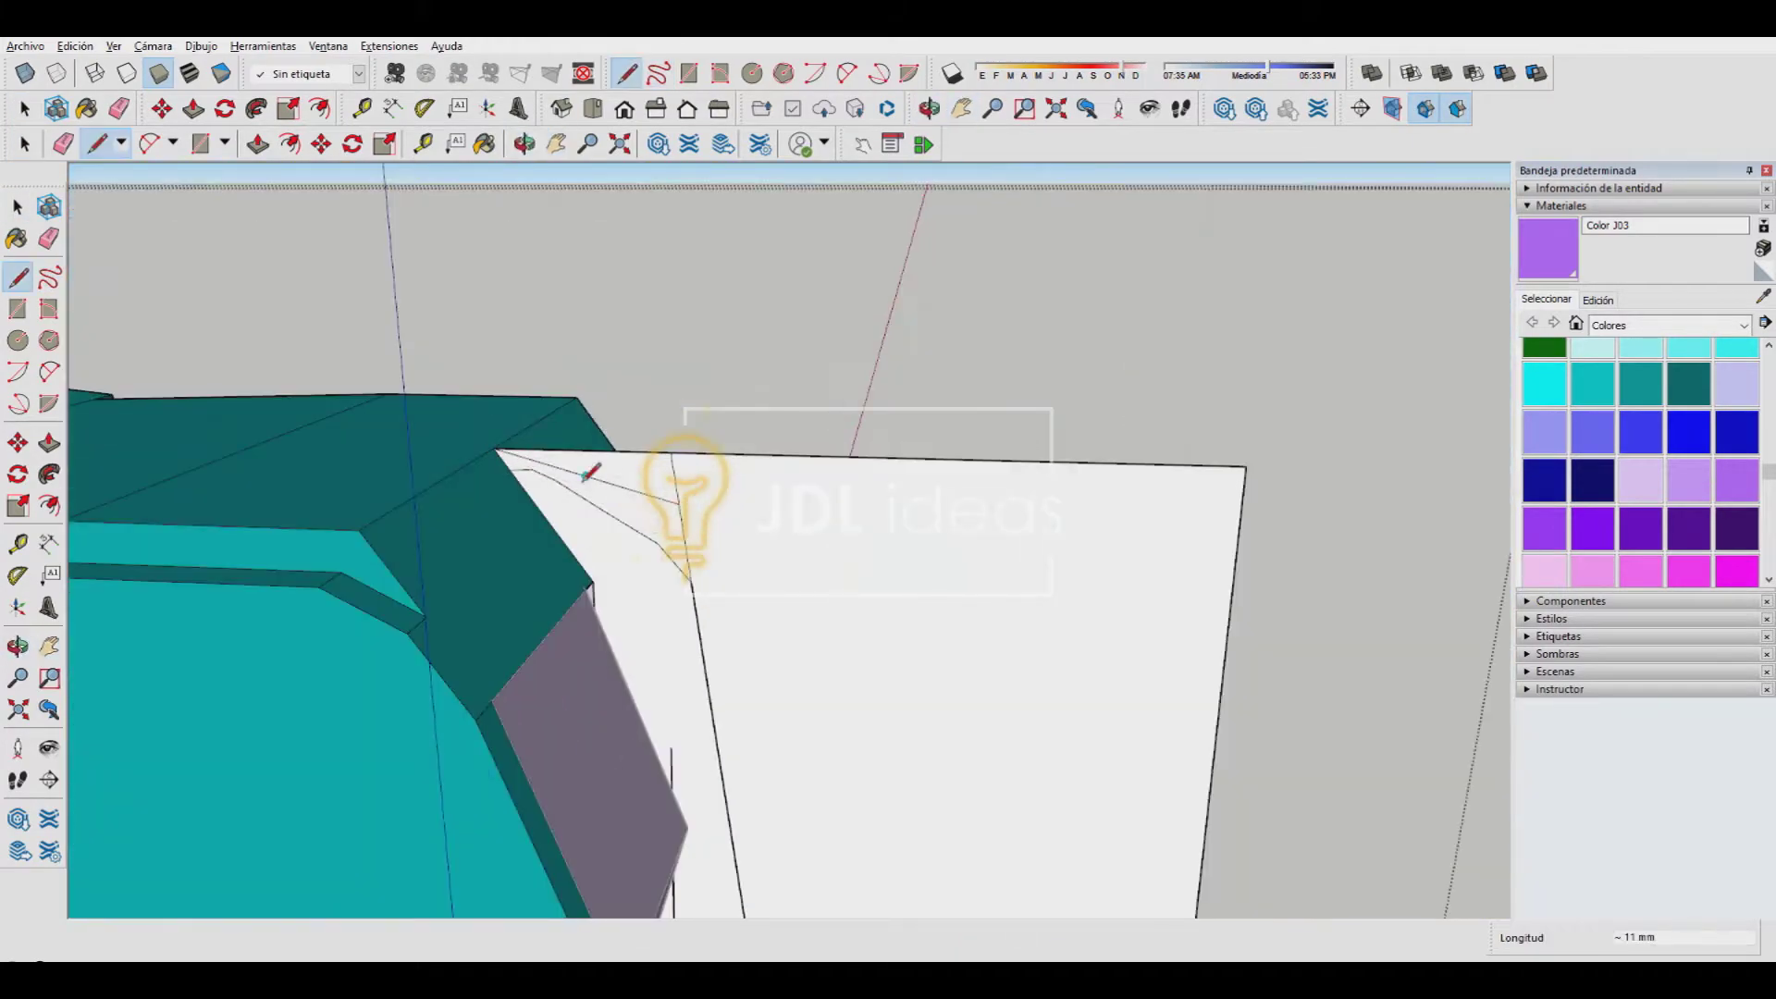
Zoom in and begin tracing the tail tuft outline on the panel
scroll(588, 473, "down", 3)
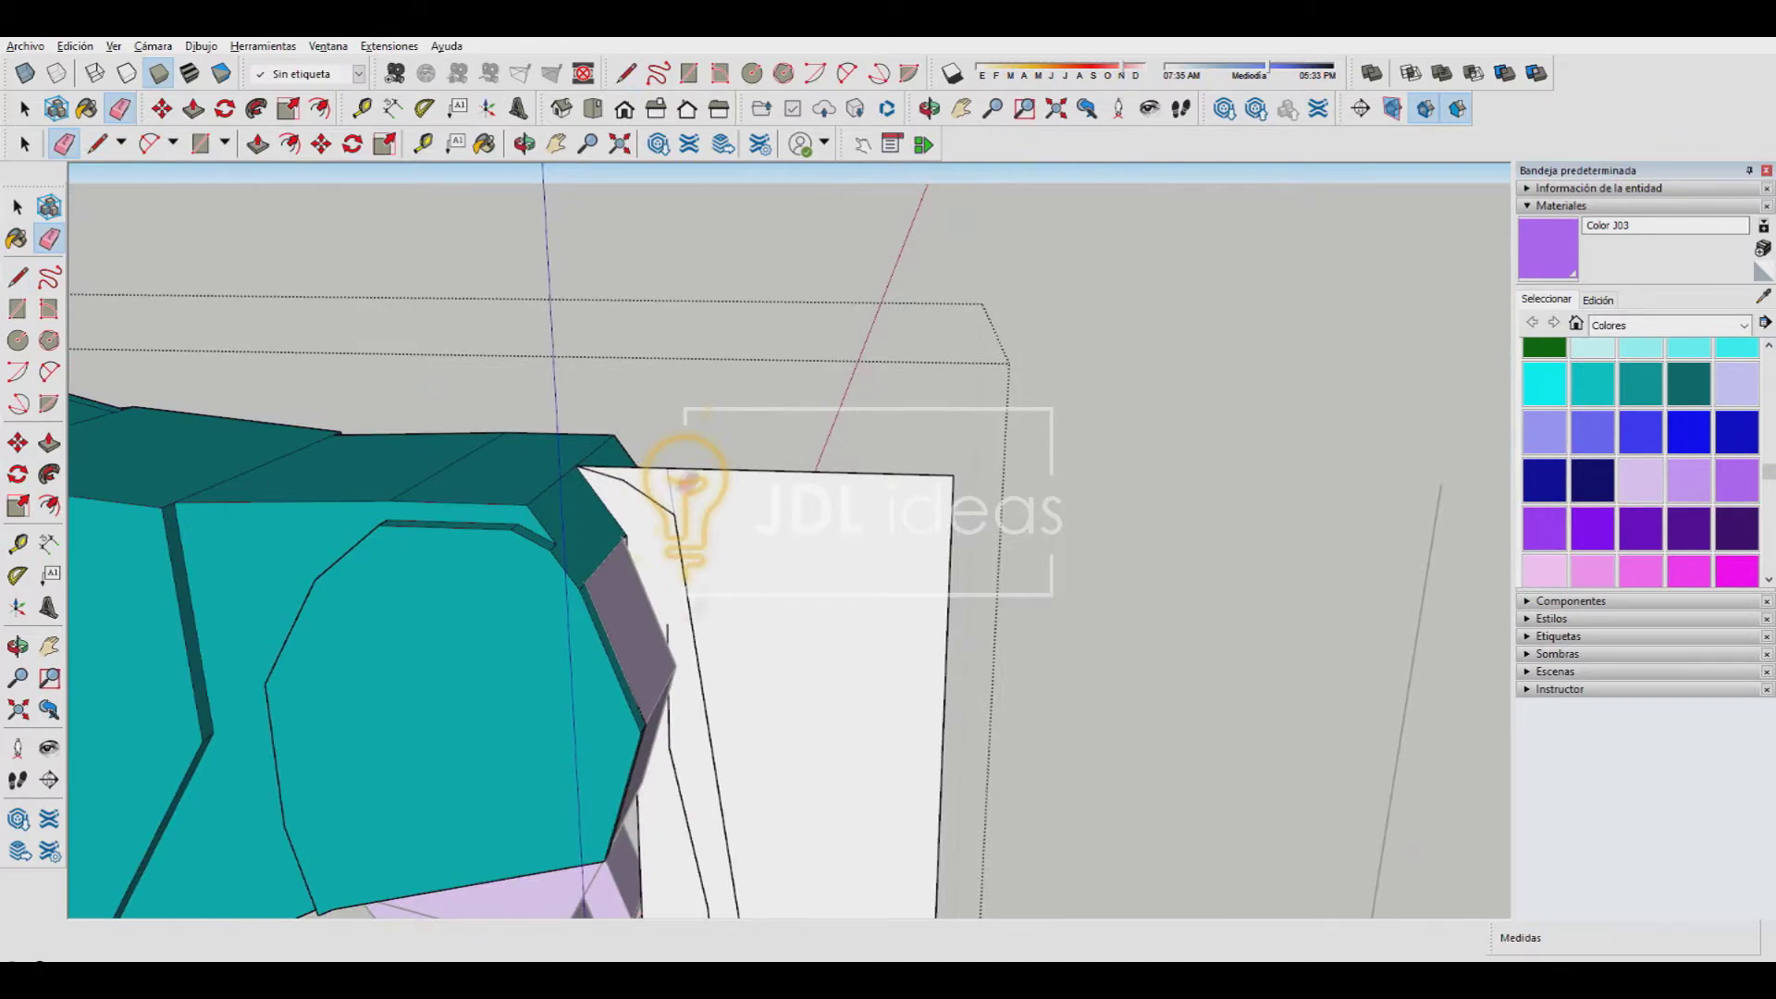
scroll(656, 513, "down", 2)
scroll(703, 536, "down", 3)
scroll(648, 518, "down", 2)
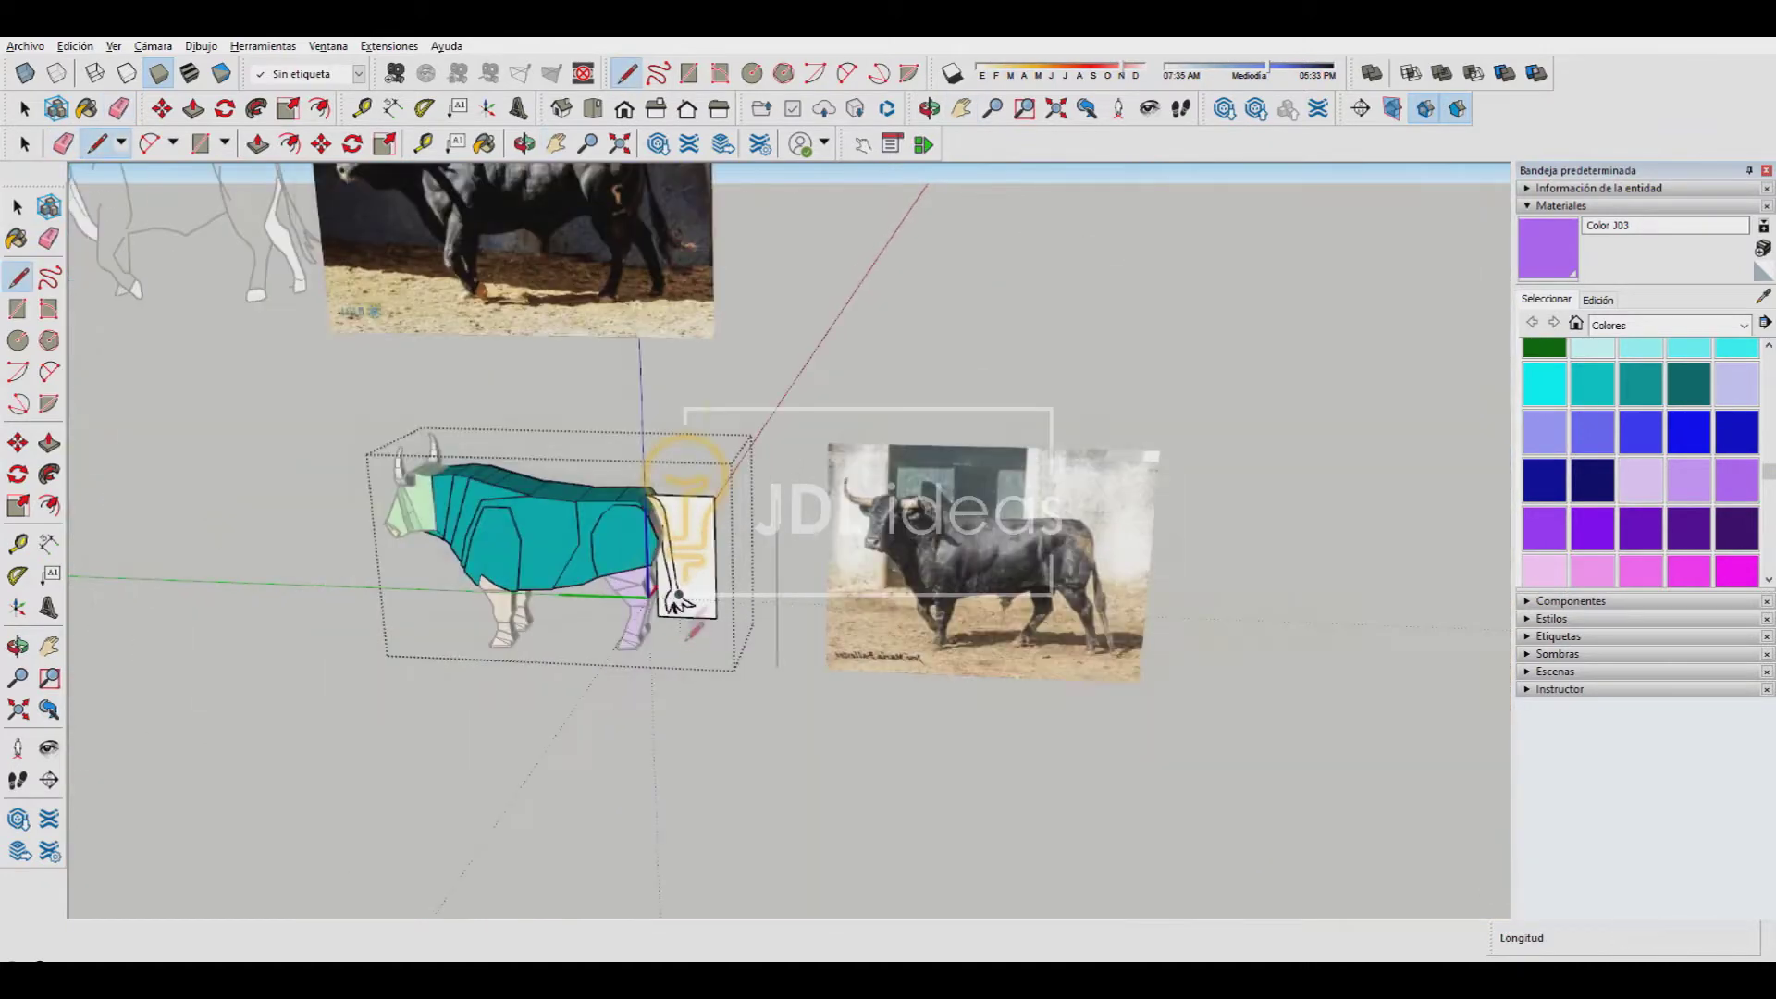
scroll(601, 555, "up", 6)
key("l")
left_click(592, 462)
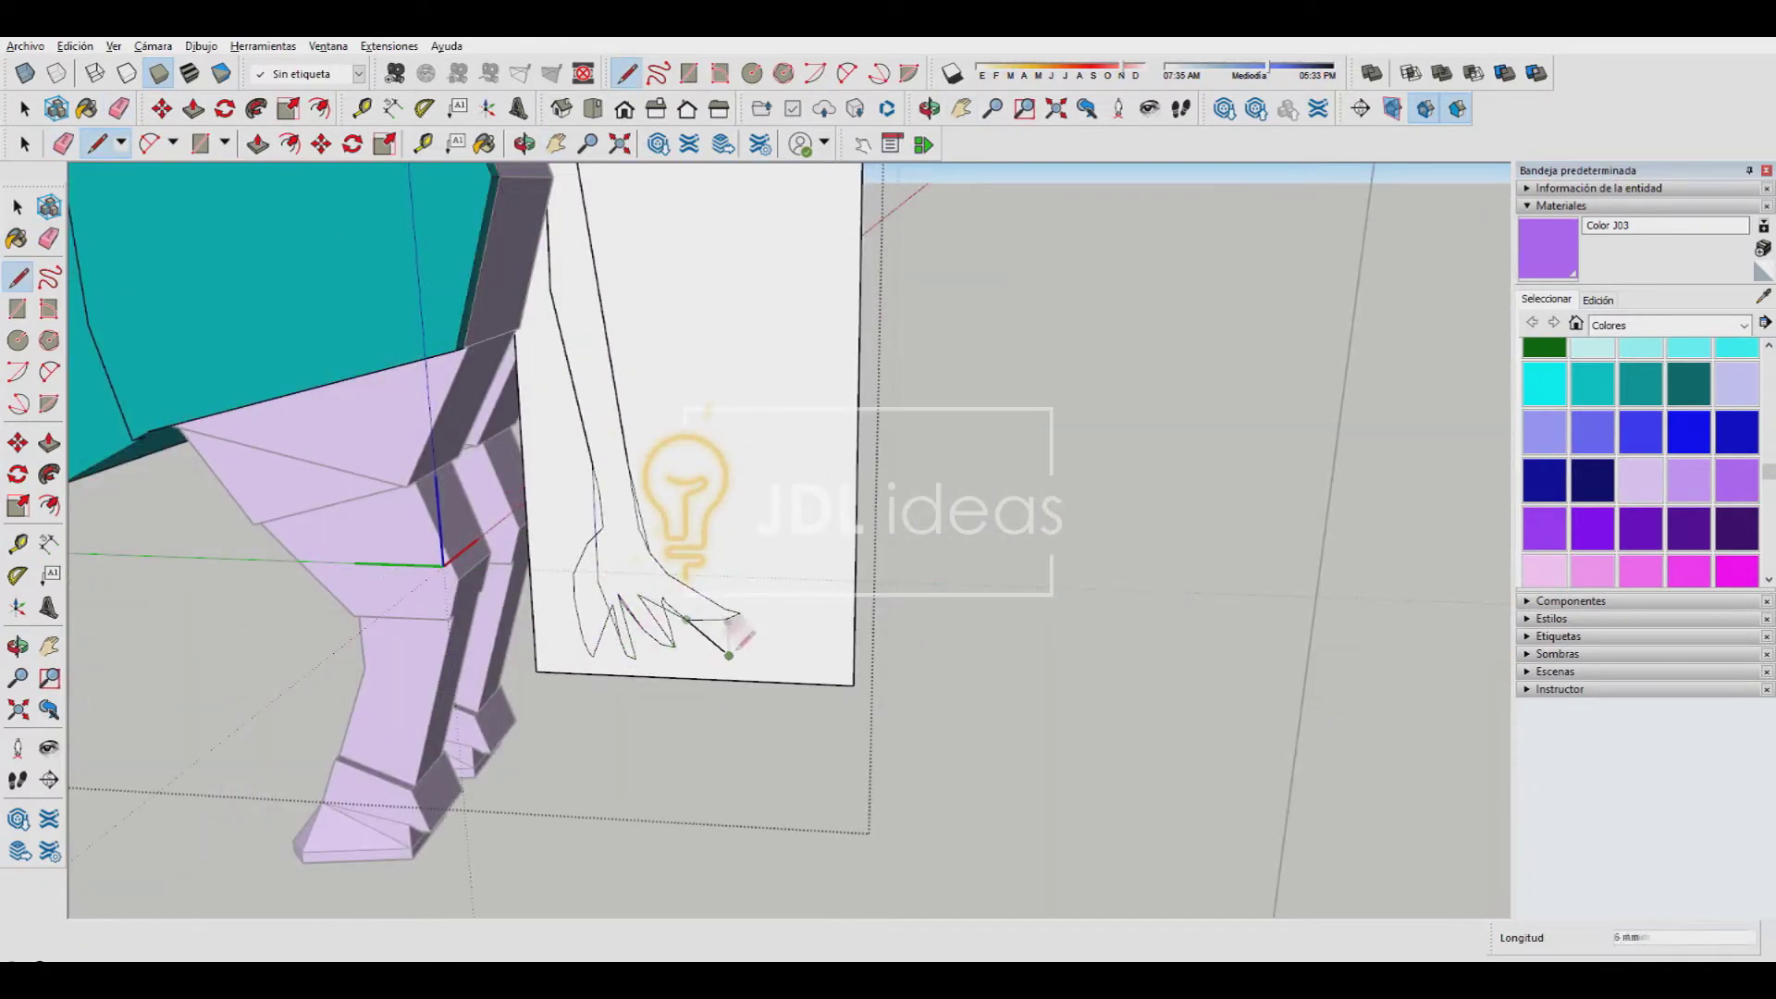
Push/pull the outlined tail shape out to give it thickness
scroll(690, 614, "up", 3)
scroll(648, 555, "down", 2)
scroll(648, 573, "down", 5)
scroll(643, 627, "up", 4)
scroll(643, 627, "up", 3)
scroll(639, 601, "down", 3)
key("p")
mouse_move(630, 555)
middle_mouse_down()
mouse_move(513, 396)
mouse_move(331, 373)
middle_mouse_up()
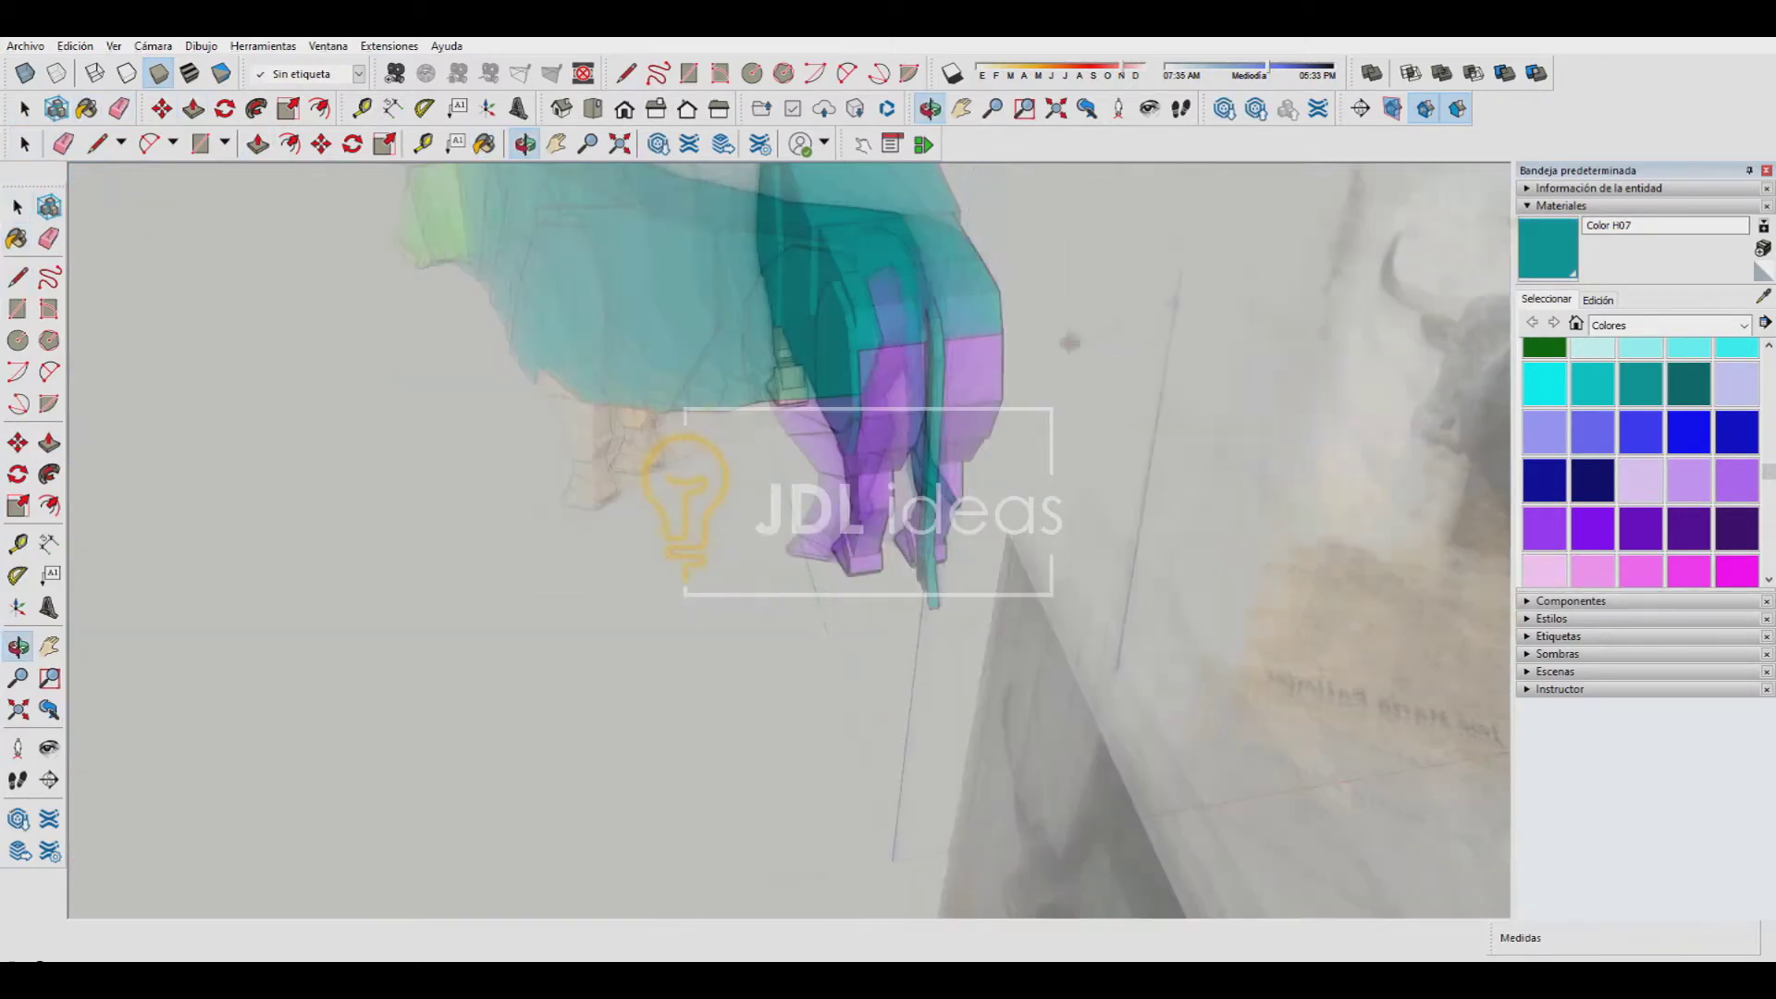
Move the pale horn onto the bull's green head
scroll(1176, 328, "down", 5)
scroll(1332, 512, "up", 5)
scroll(1332, 512, "down", 2)
mouse_move(1332, 512)
middle_mouse_down()
mouse_move(999, 778)
mouse_move(647, 555)
middle_mouse_up()
scroll(435, 592, "up", 3)
scroll(397, 518, "up", 3)
key("m")
left_click_drag(435, 519, 460, 489)
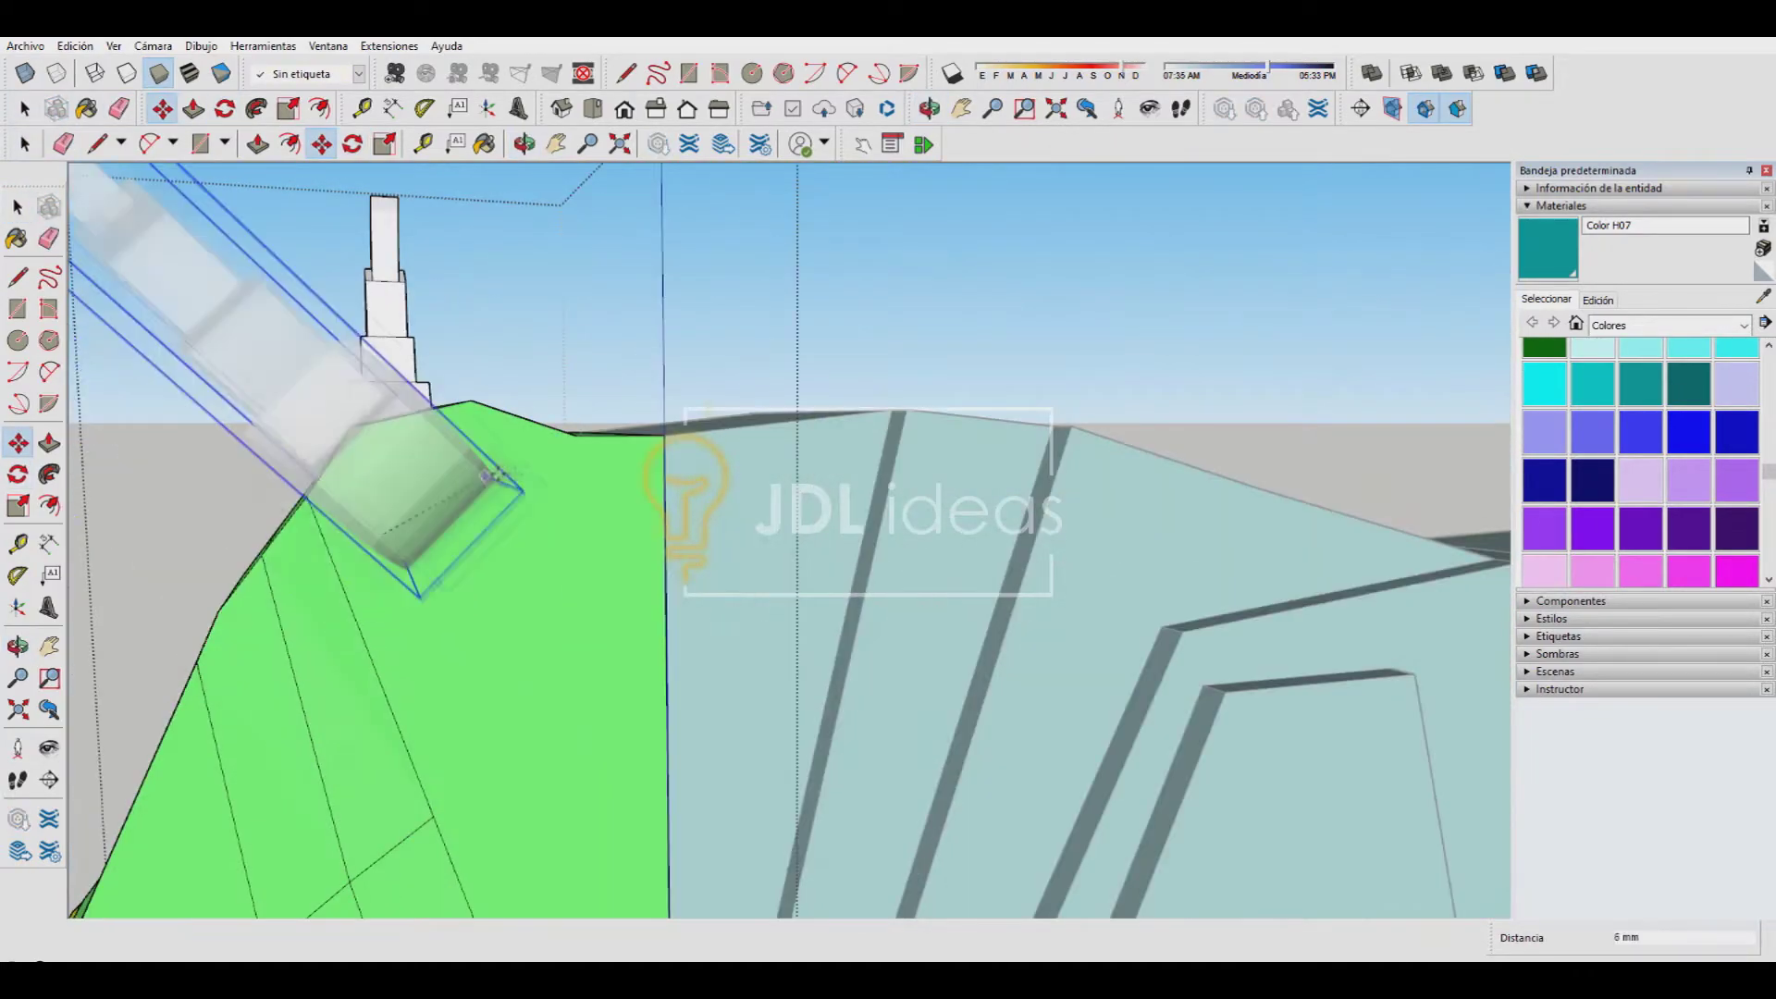
Tilt the horn about 40° on the head, setting a rotation pivot on it
middle_click_drag(515, 527, 648, 463)
scroll(787, 536, "down", 5)
middle_click_drag(787, 537, 1018, 555)
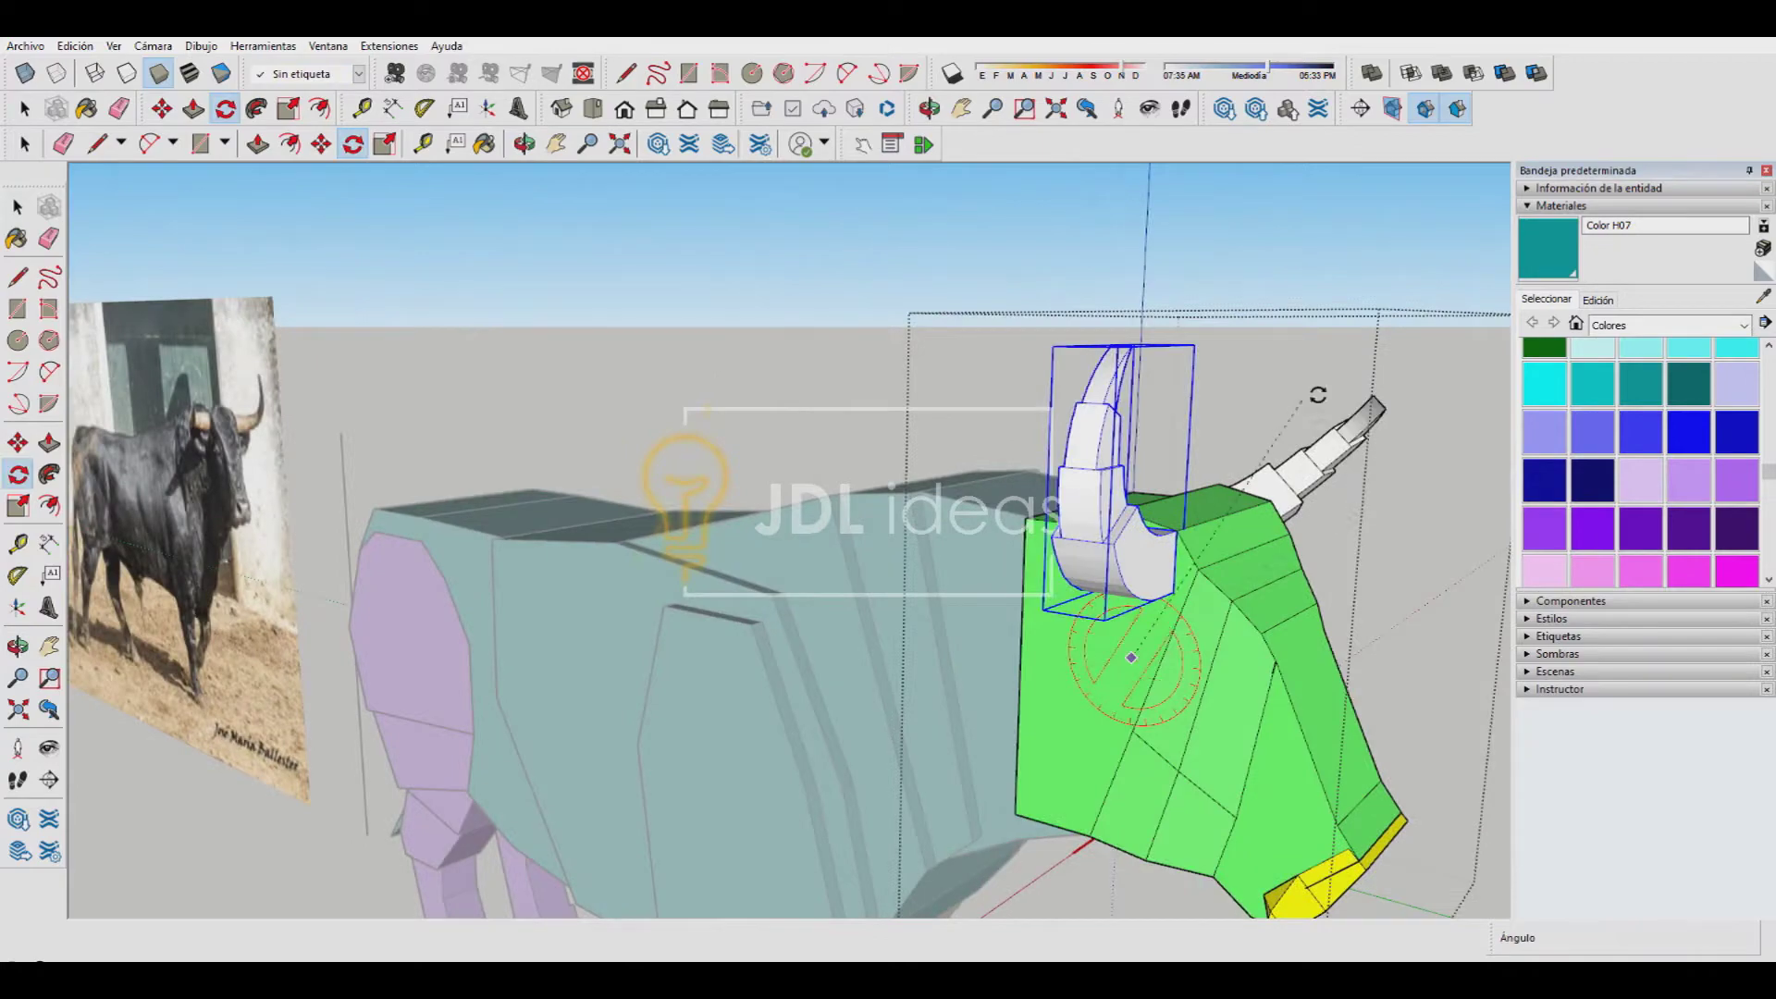
scroll(1018, 555, "up", 3)
key("q")
left_click(978, 601)
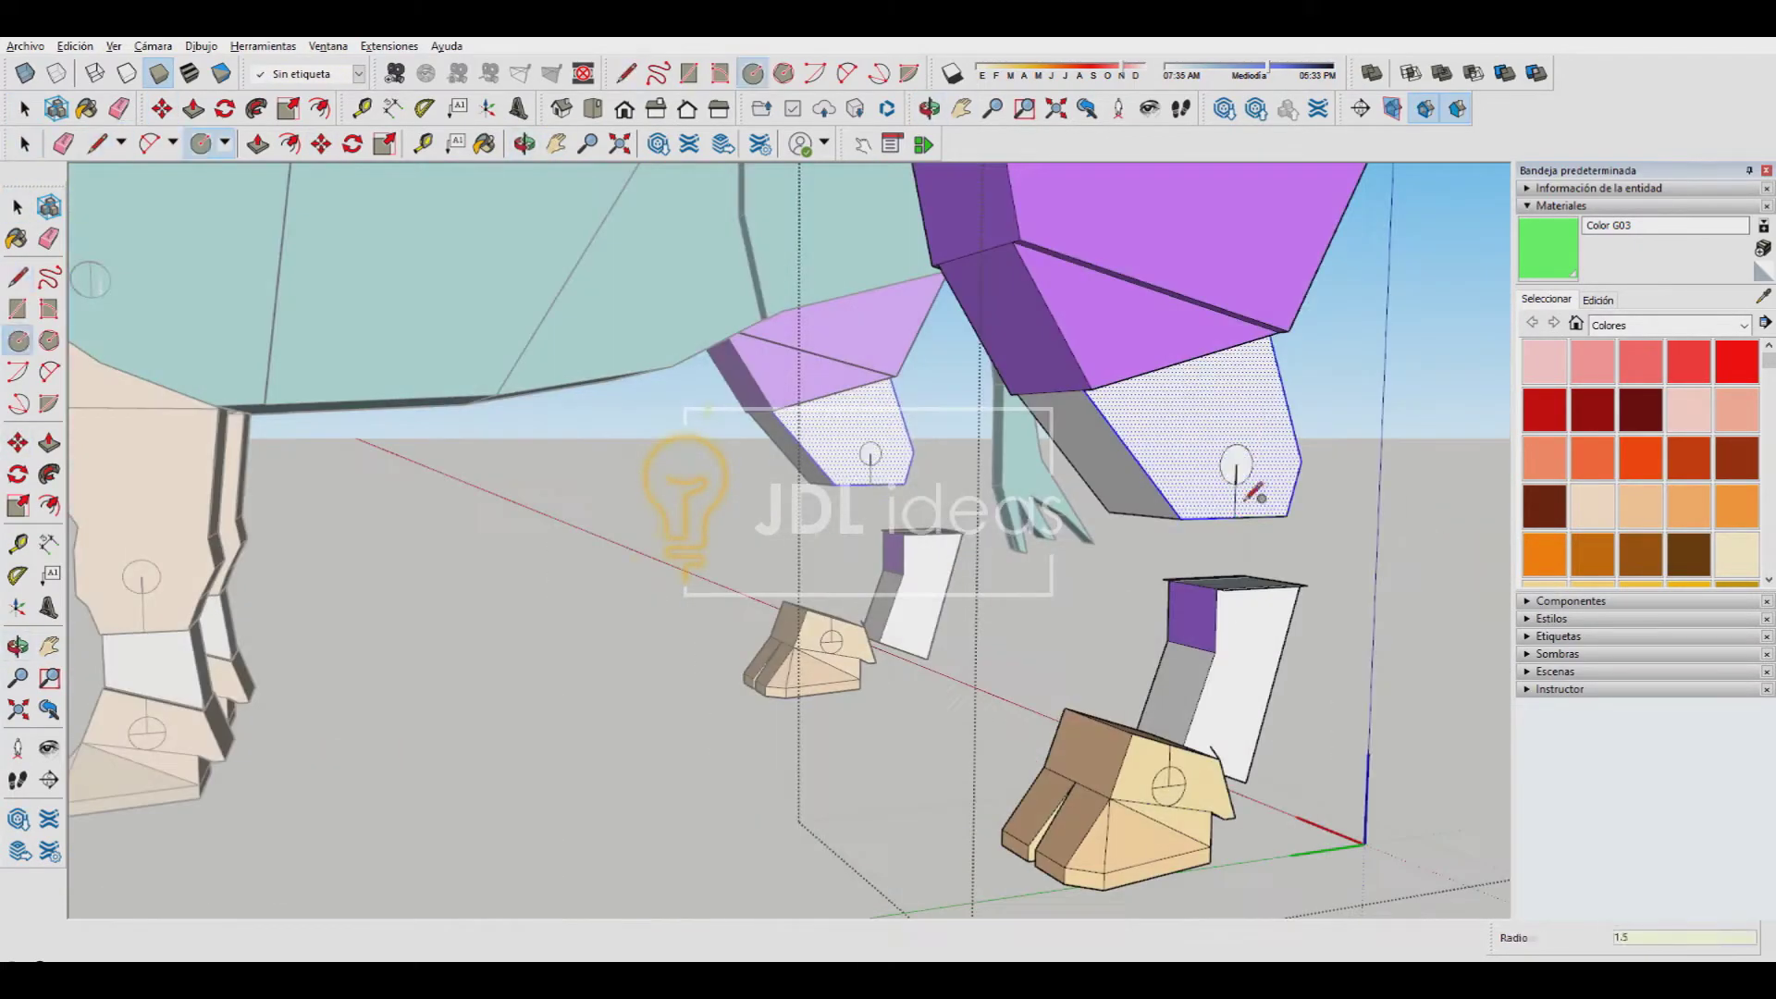
Switch to the Line tool to draw straight edges on the shoulder
key("l")
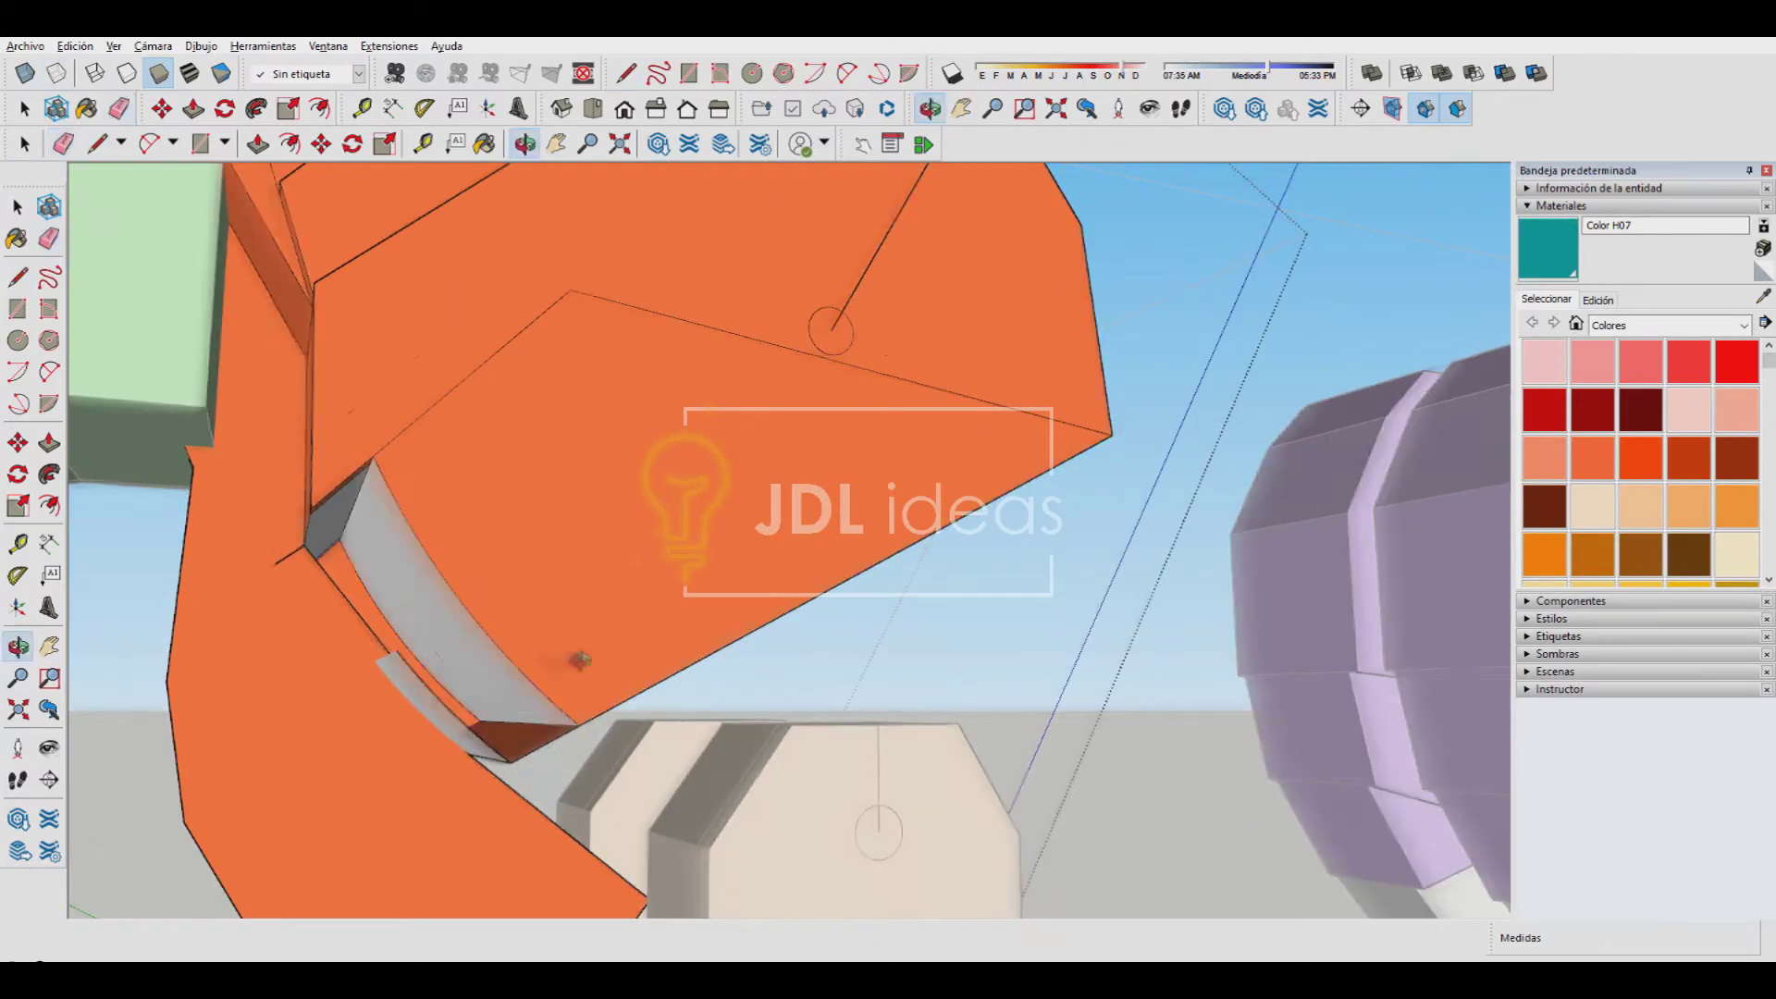
Orbit and zoom around the bull's head, then take up the Rotate tool
left_click_drag(580, 659, 515, 754)
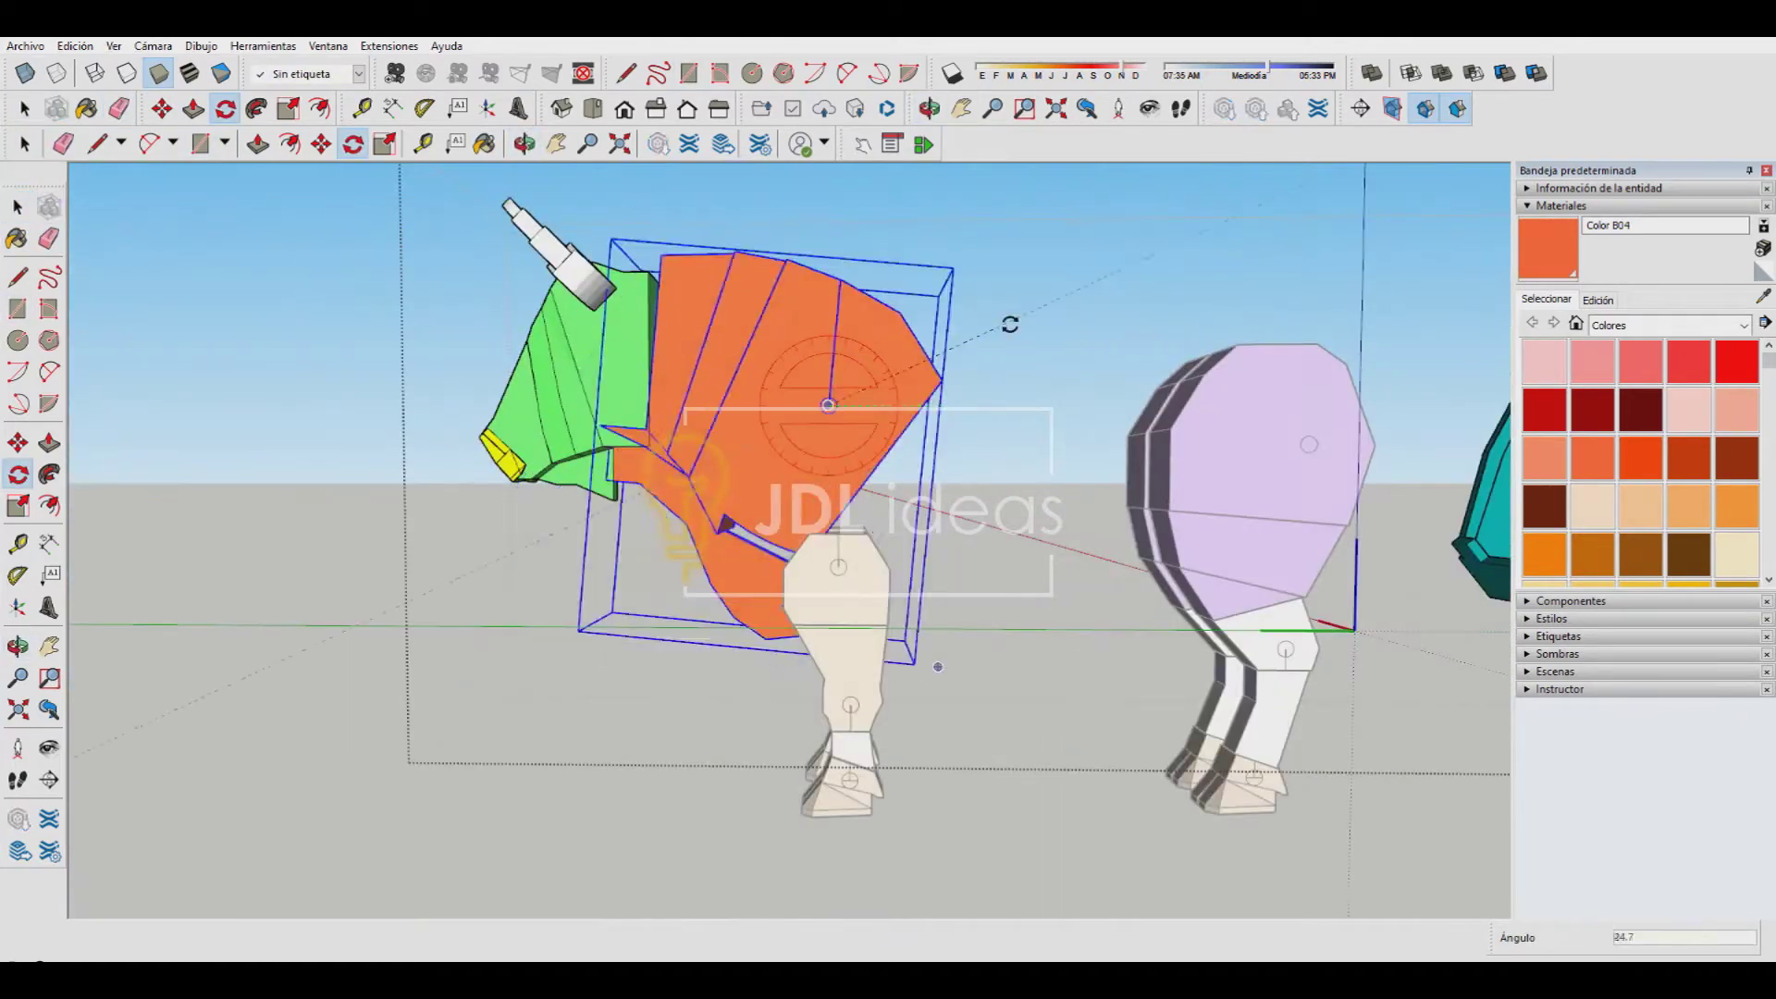
scroll(1004, 411, "down", 3)
scroll(1036, 333, "up", 4)
scroll(1082, 246, "up", 2)
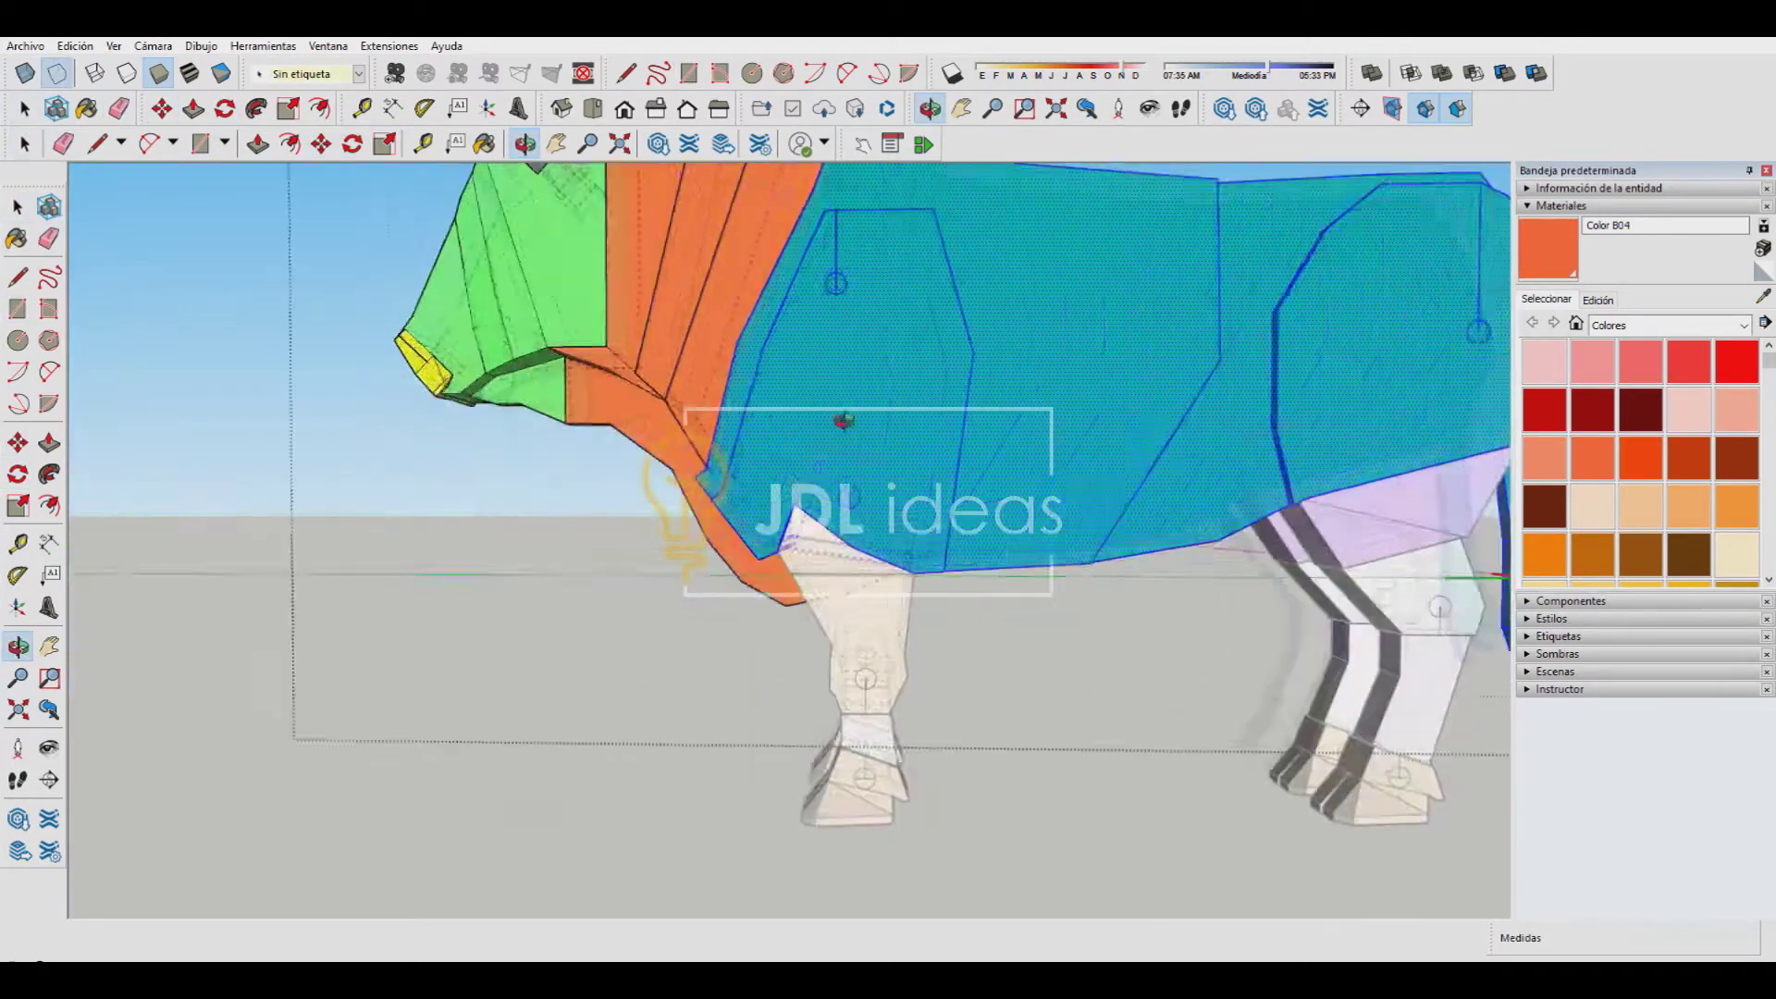
key("q")
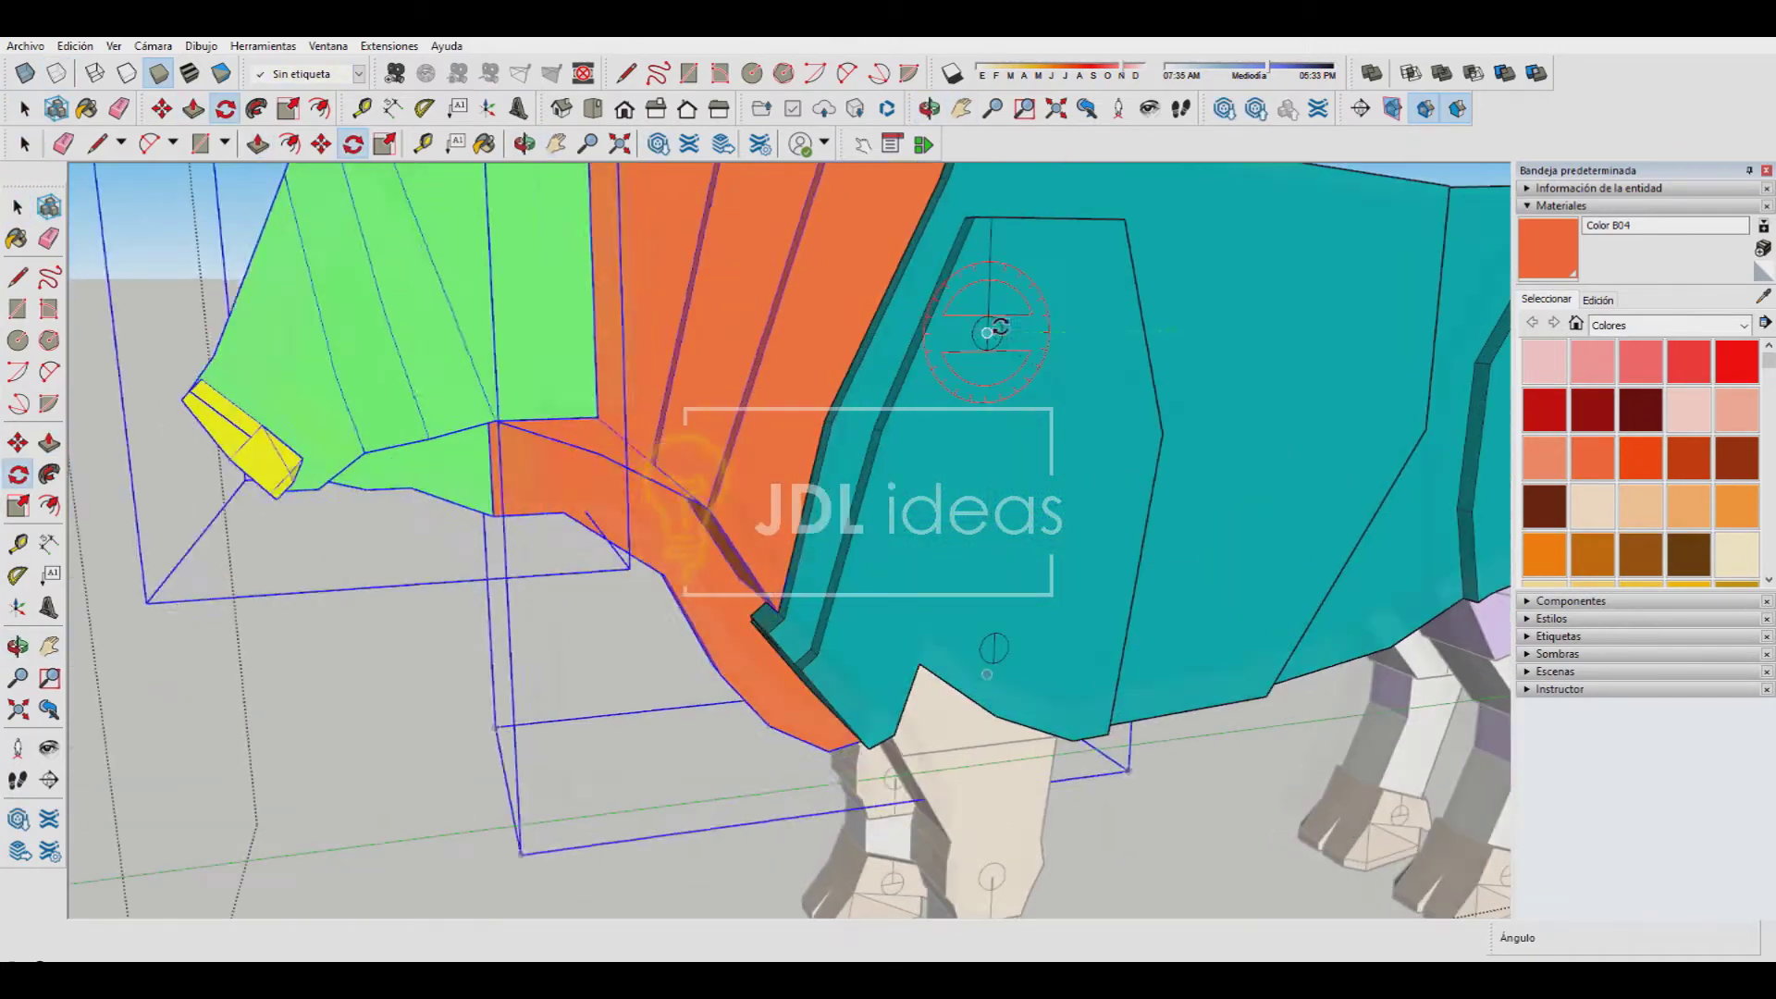
middle_click_drag(1154, 469, 1275, 507)
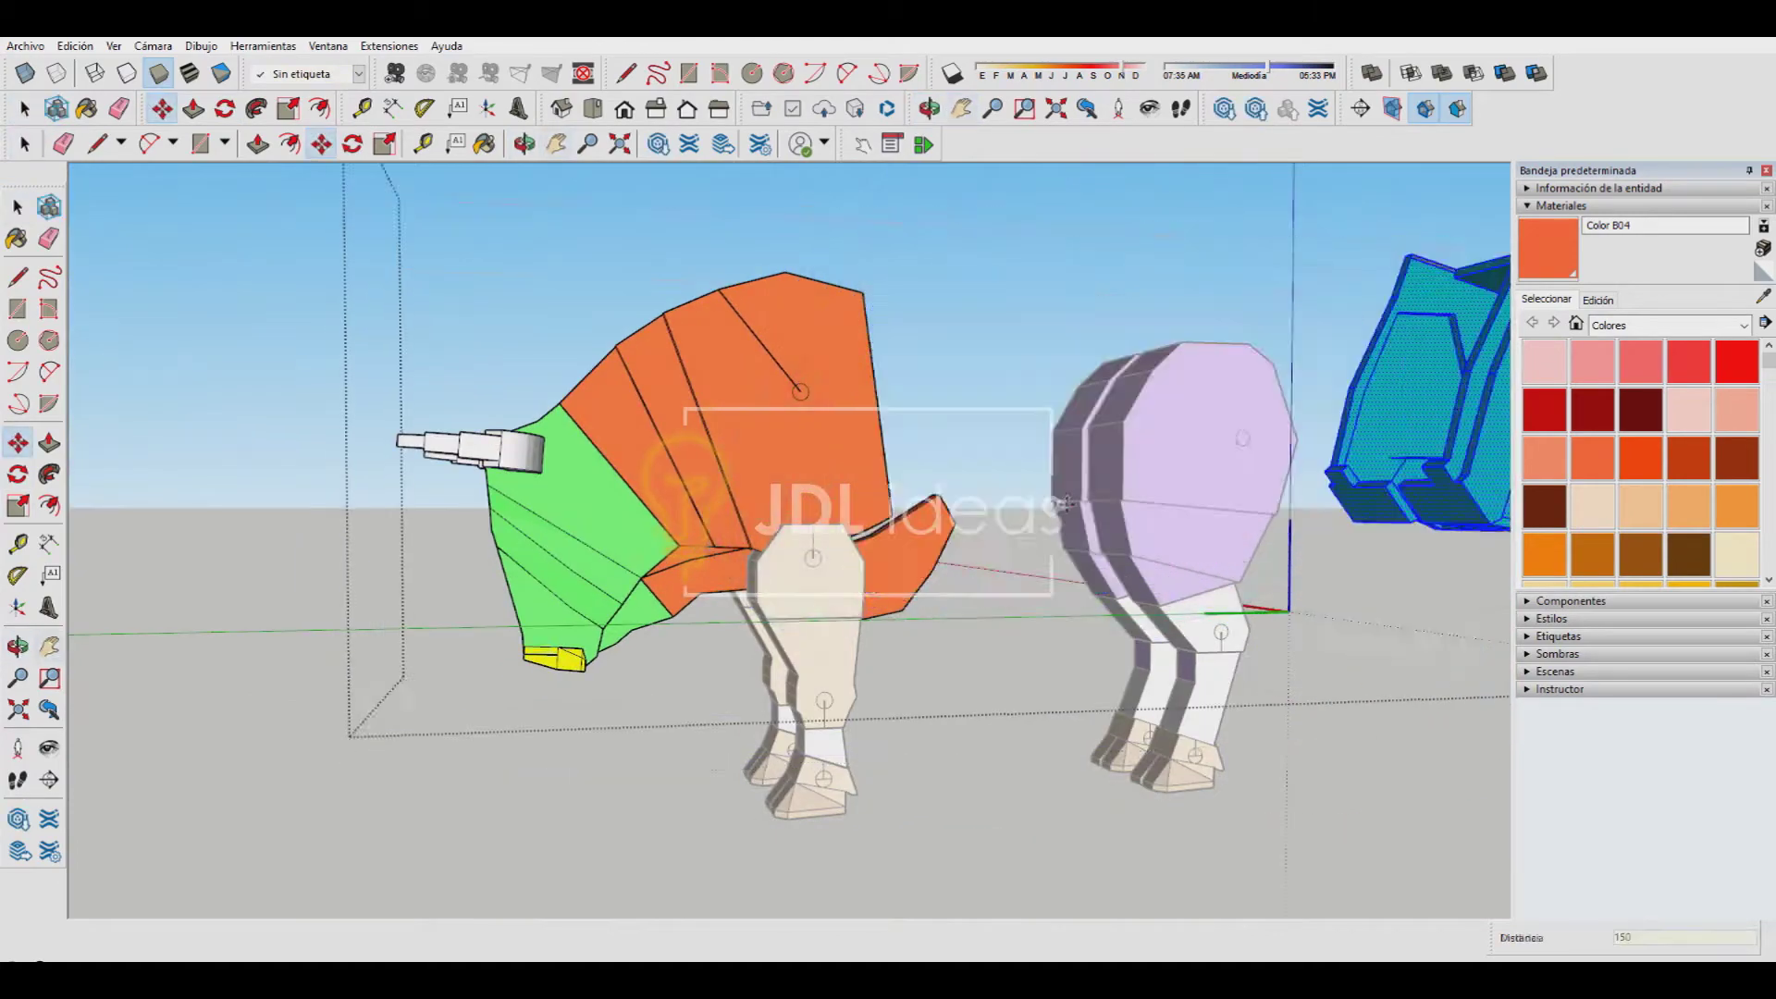
Switch from the Line tool to Push/Pull for shaping faces
key("l")
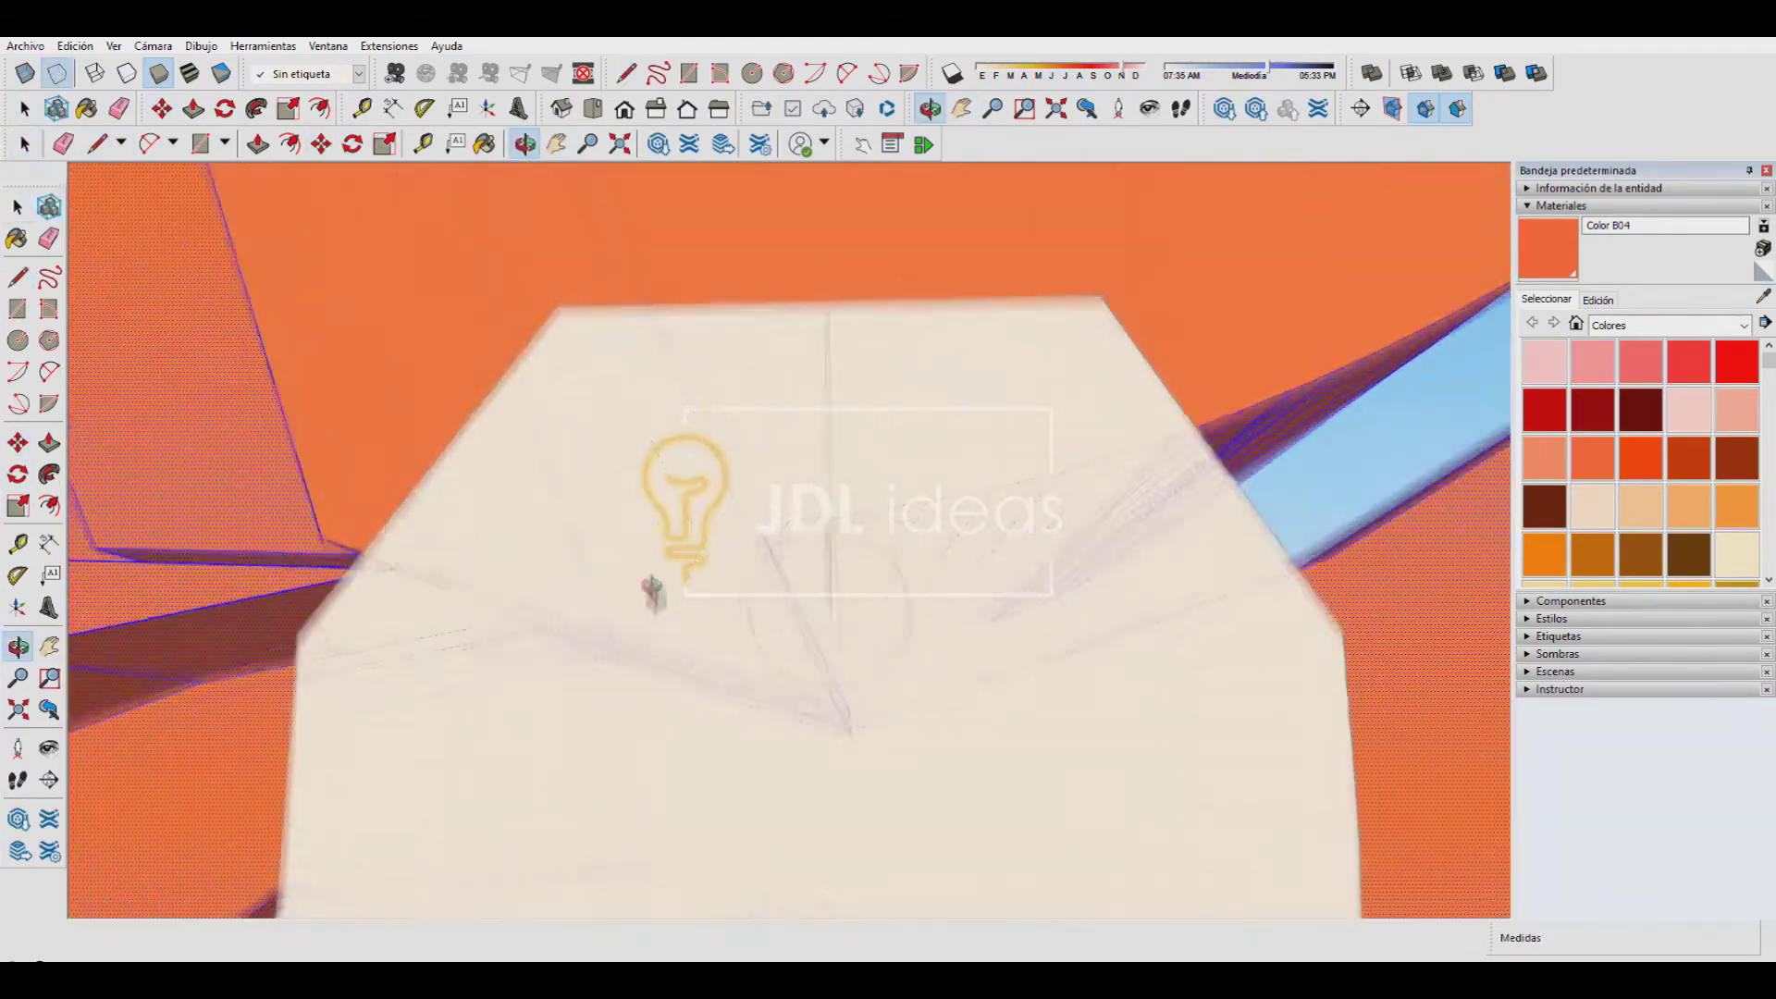
key("p")
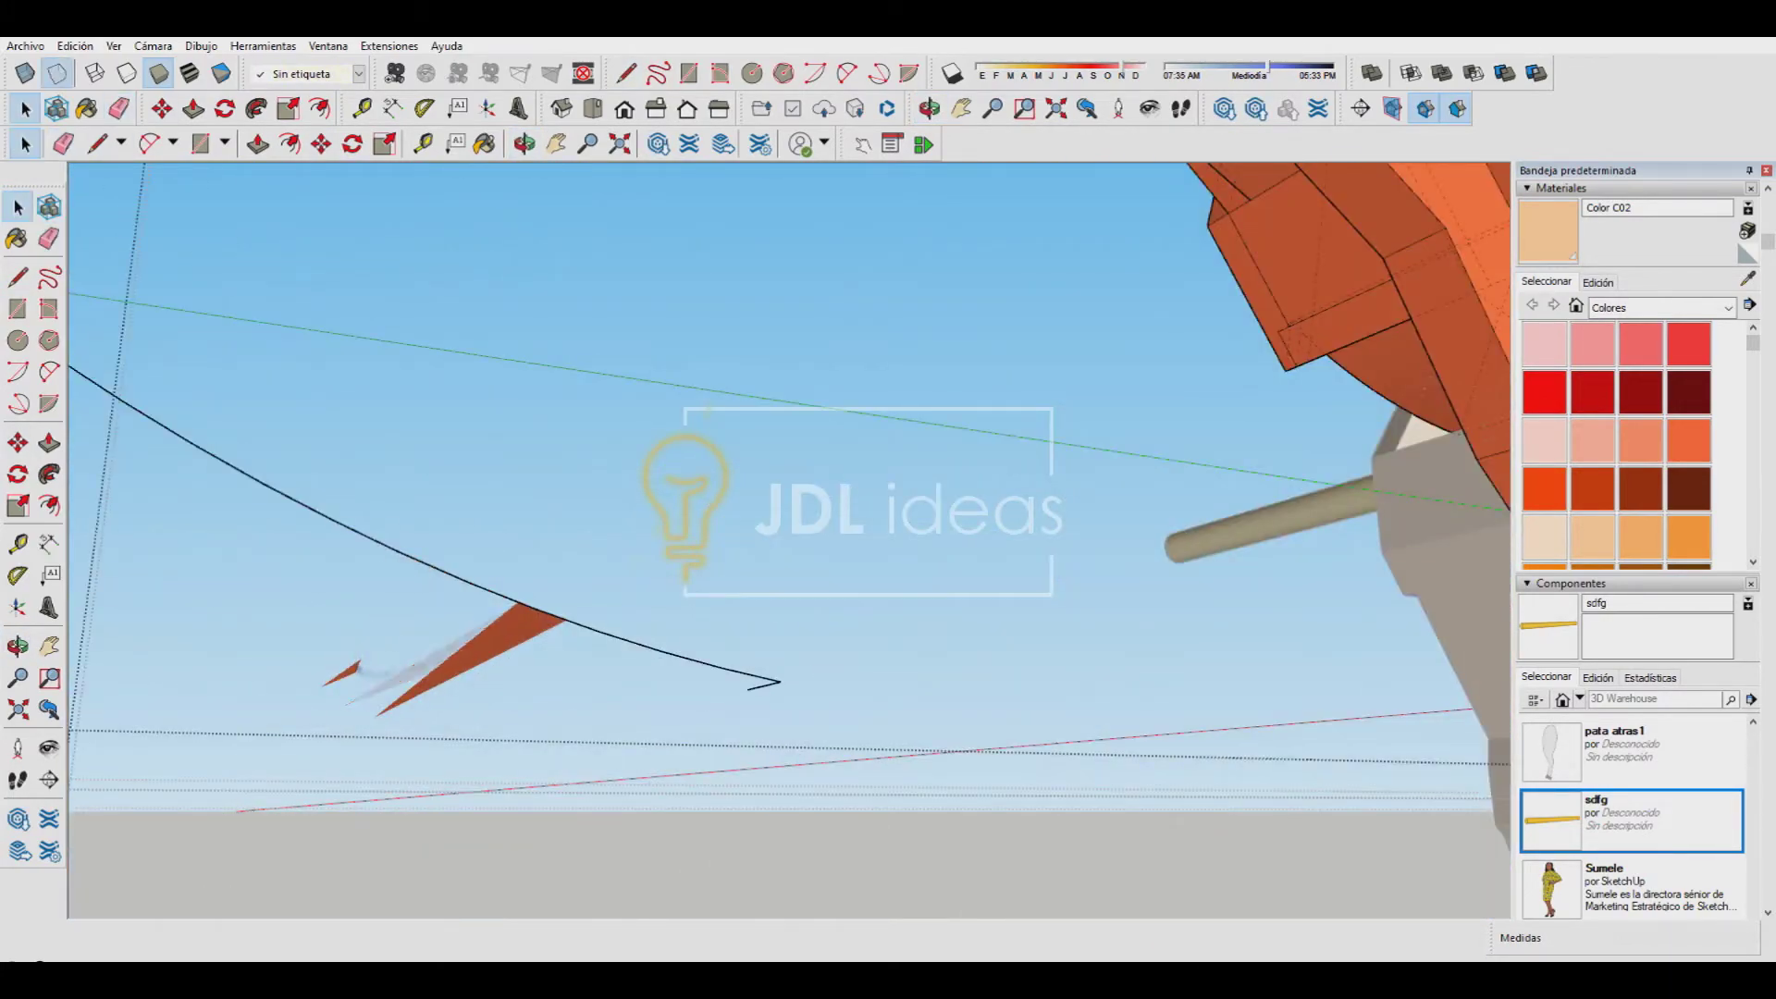
Adjust the zoom on the teal body panel above the leg
scroll(469, 676, "down", 3)
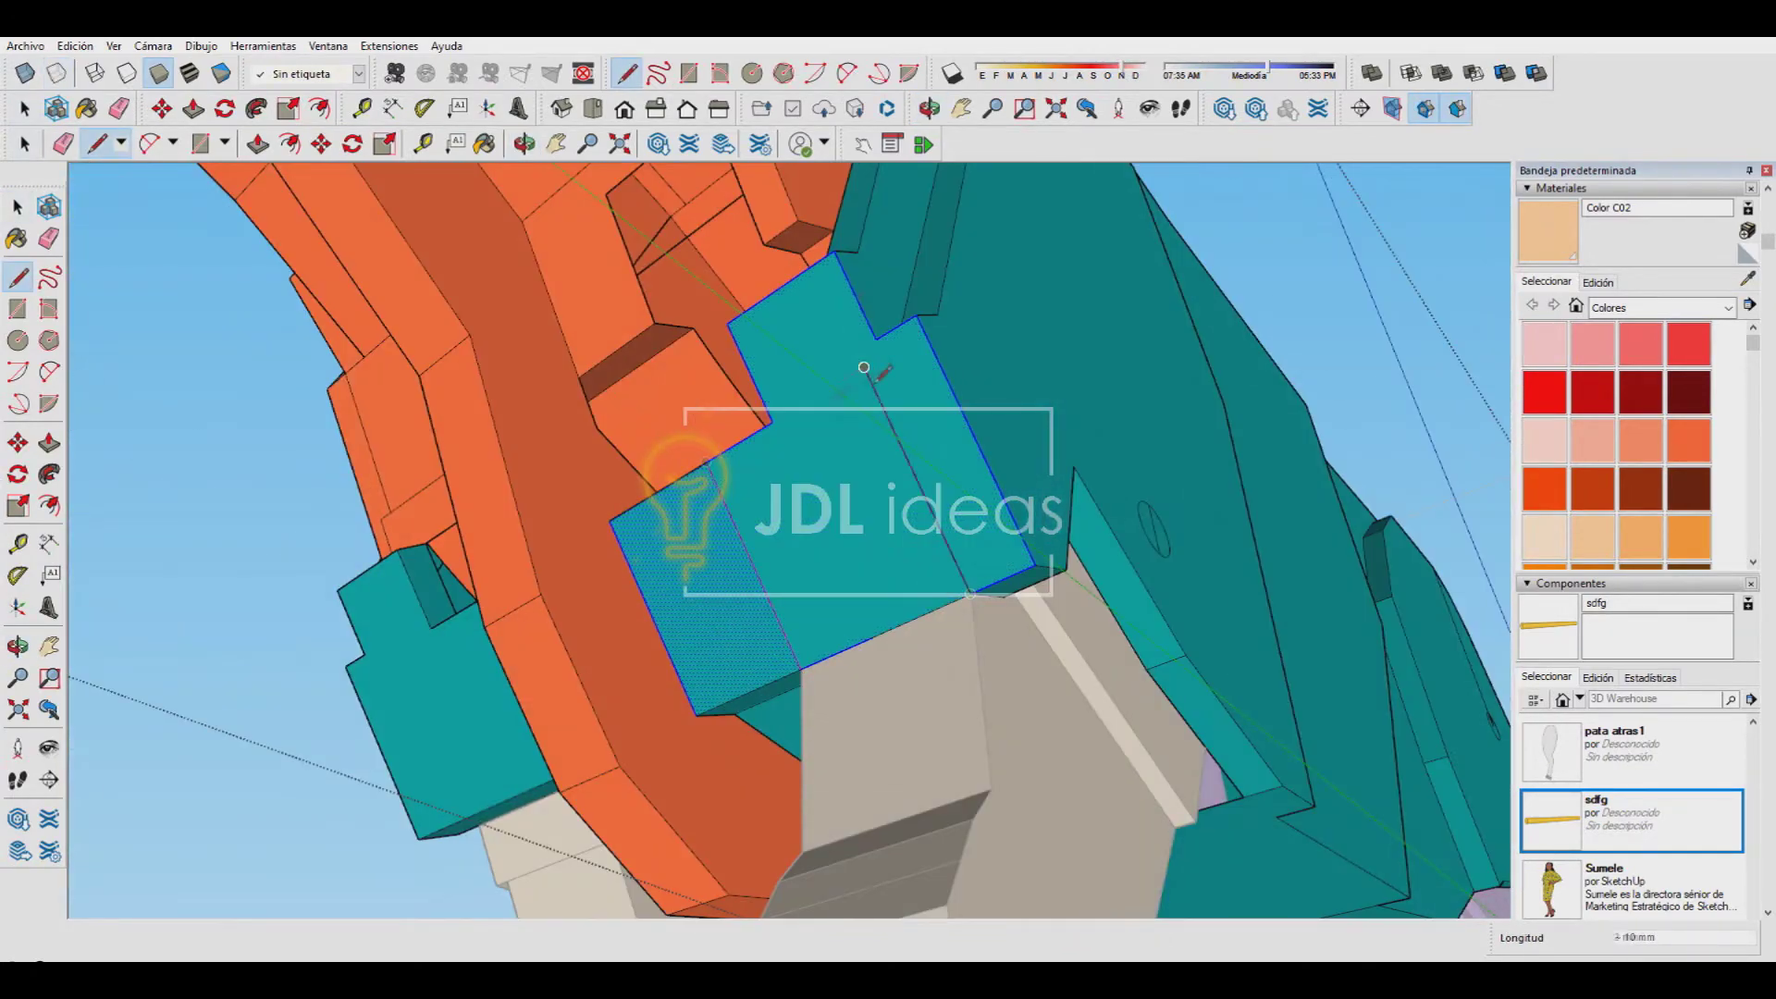
Zoom in, finish the edge across the teal panel, and return to Select
scroll(866, 370, "up", 3)
scroll(564, 774, "up", 3)
scroll(774, 662, "up", 3)
scroll(748, 625, "up", 2)
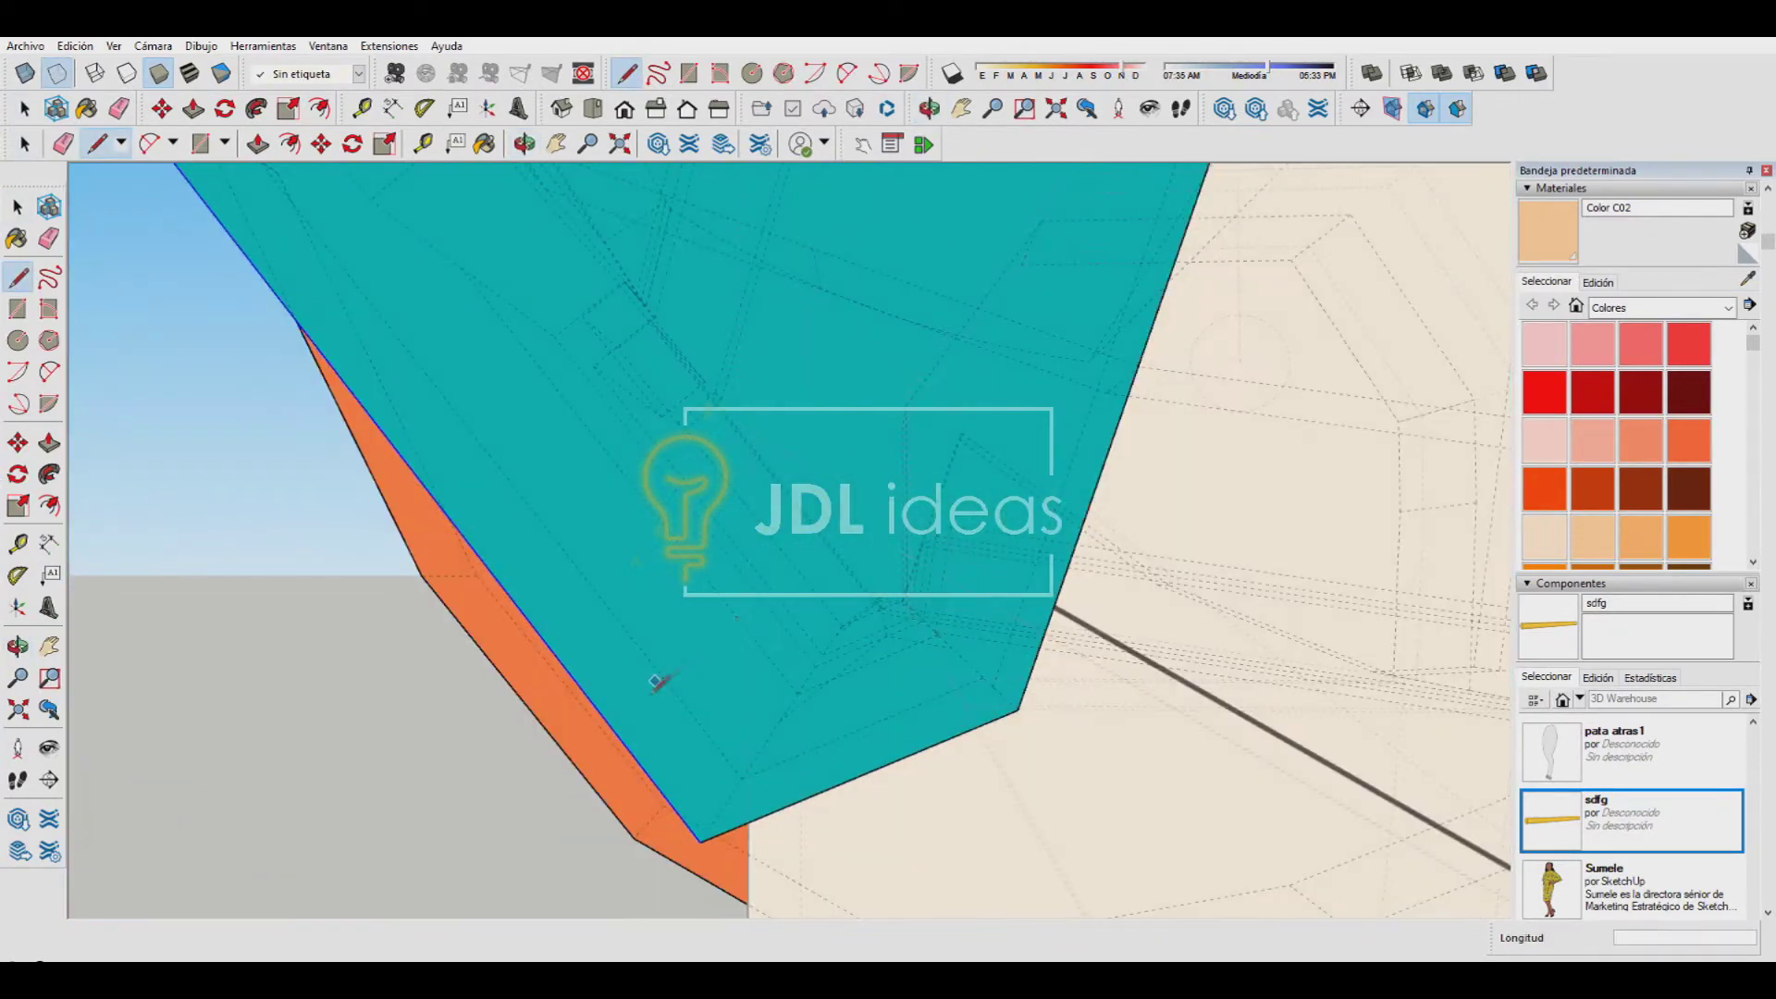
key("space")
Zoom out and orbit to view the bull from behind
scroll(622, 629, "down", 3)
scroll(527, 627, "down", 3)
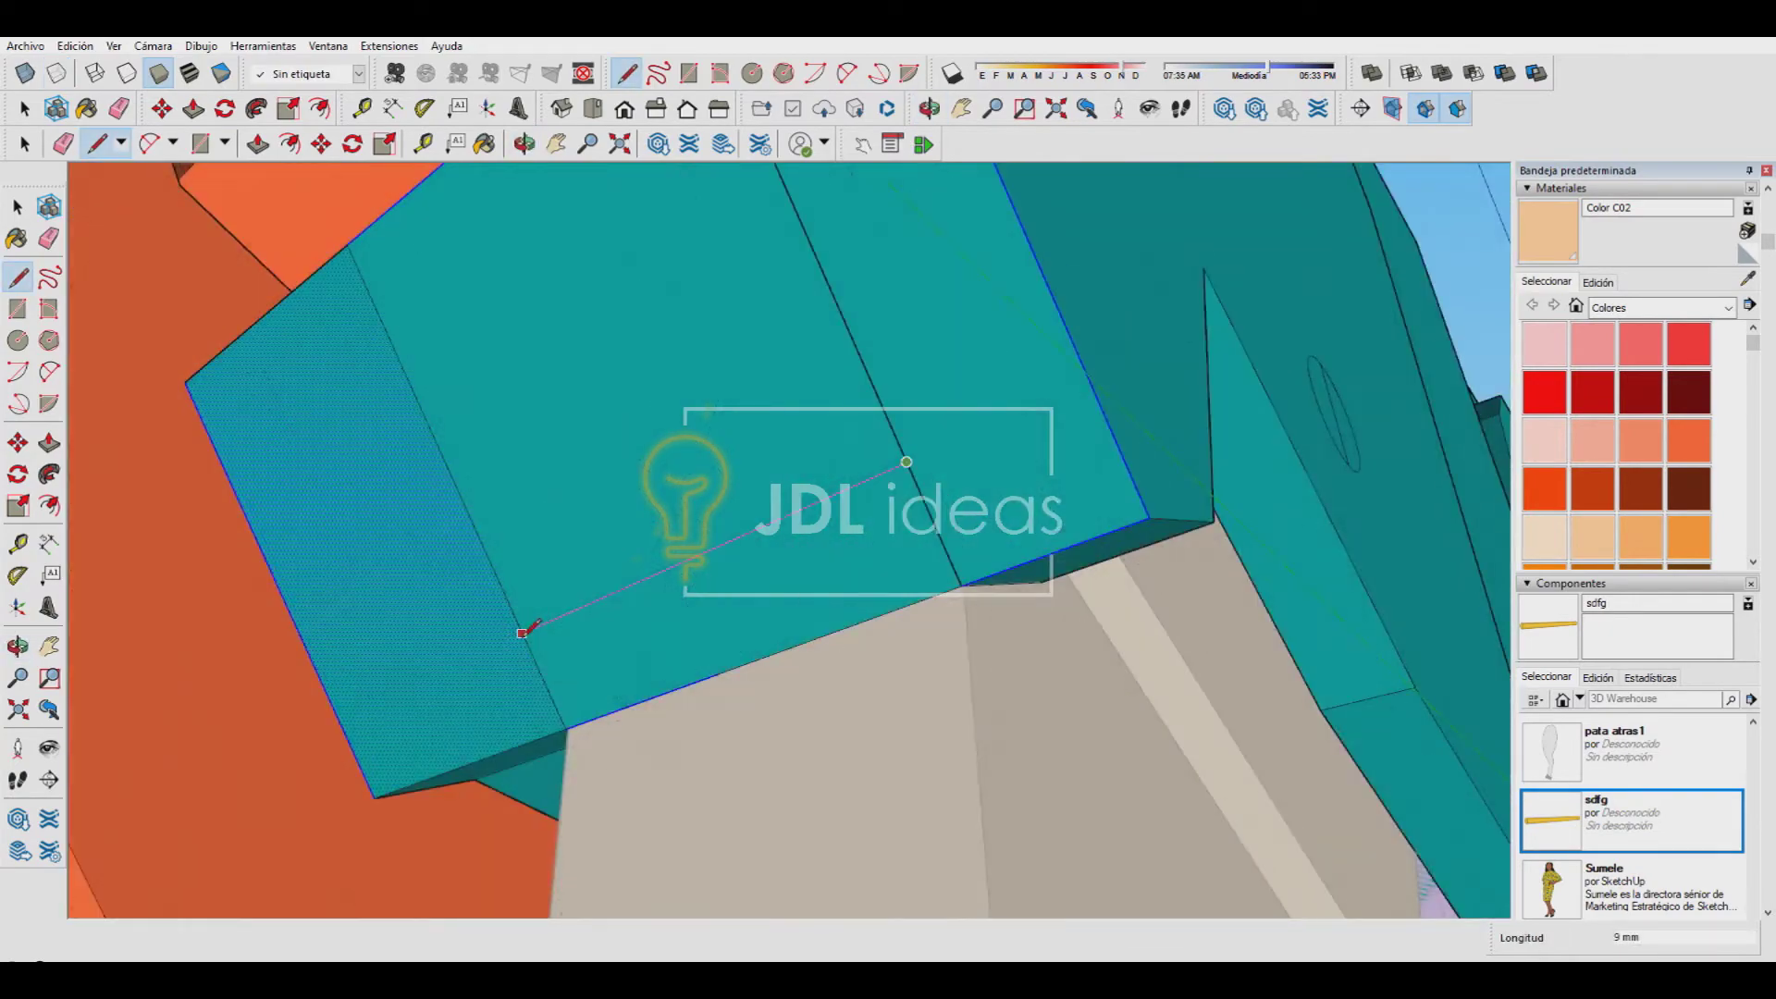
scroll(555, 648, "down", 3)
scroll(603, 708, "down", 3)
middle_click_drag(603, 707, 1201, 464)
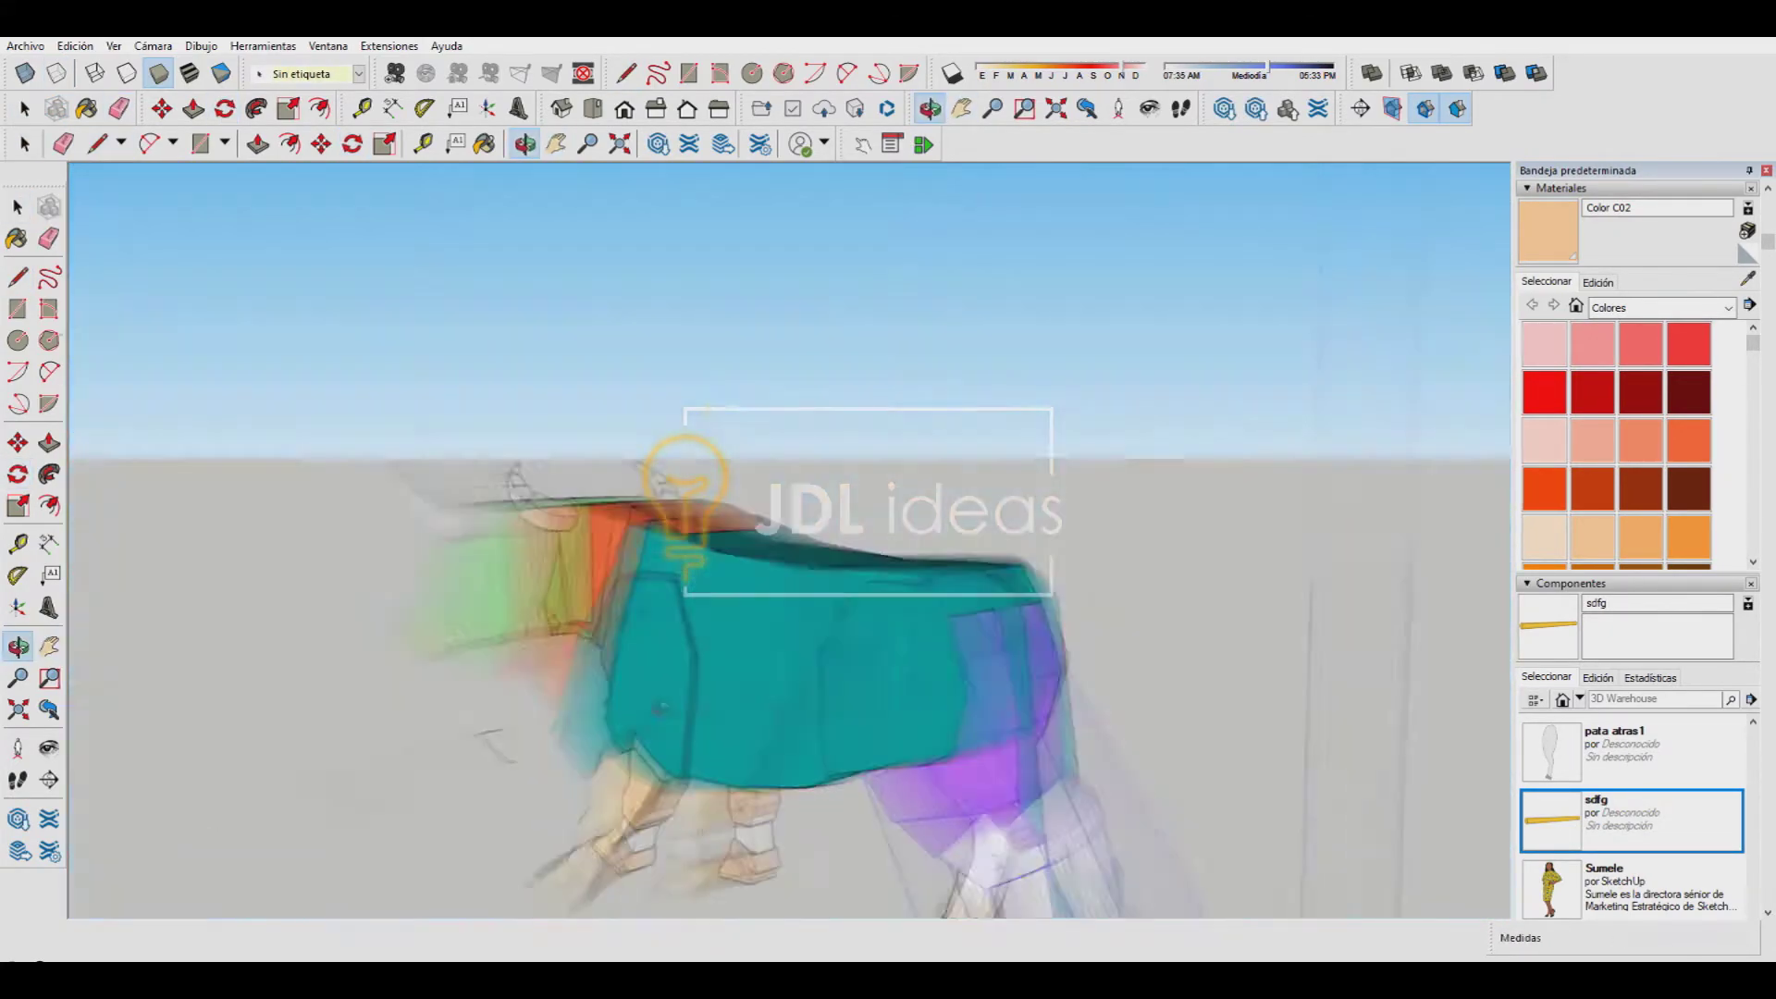
middle_click_drag(1175, 477, 1018, 463)
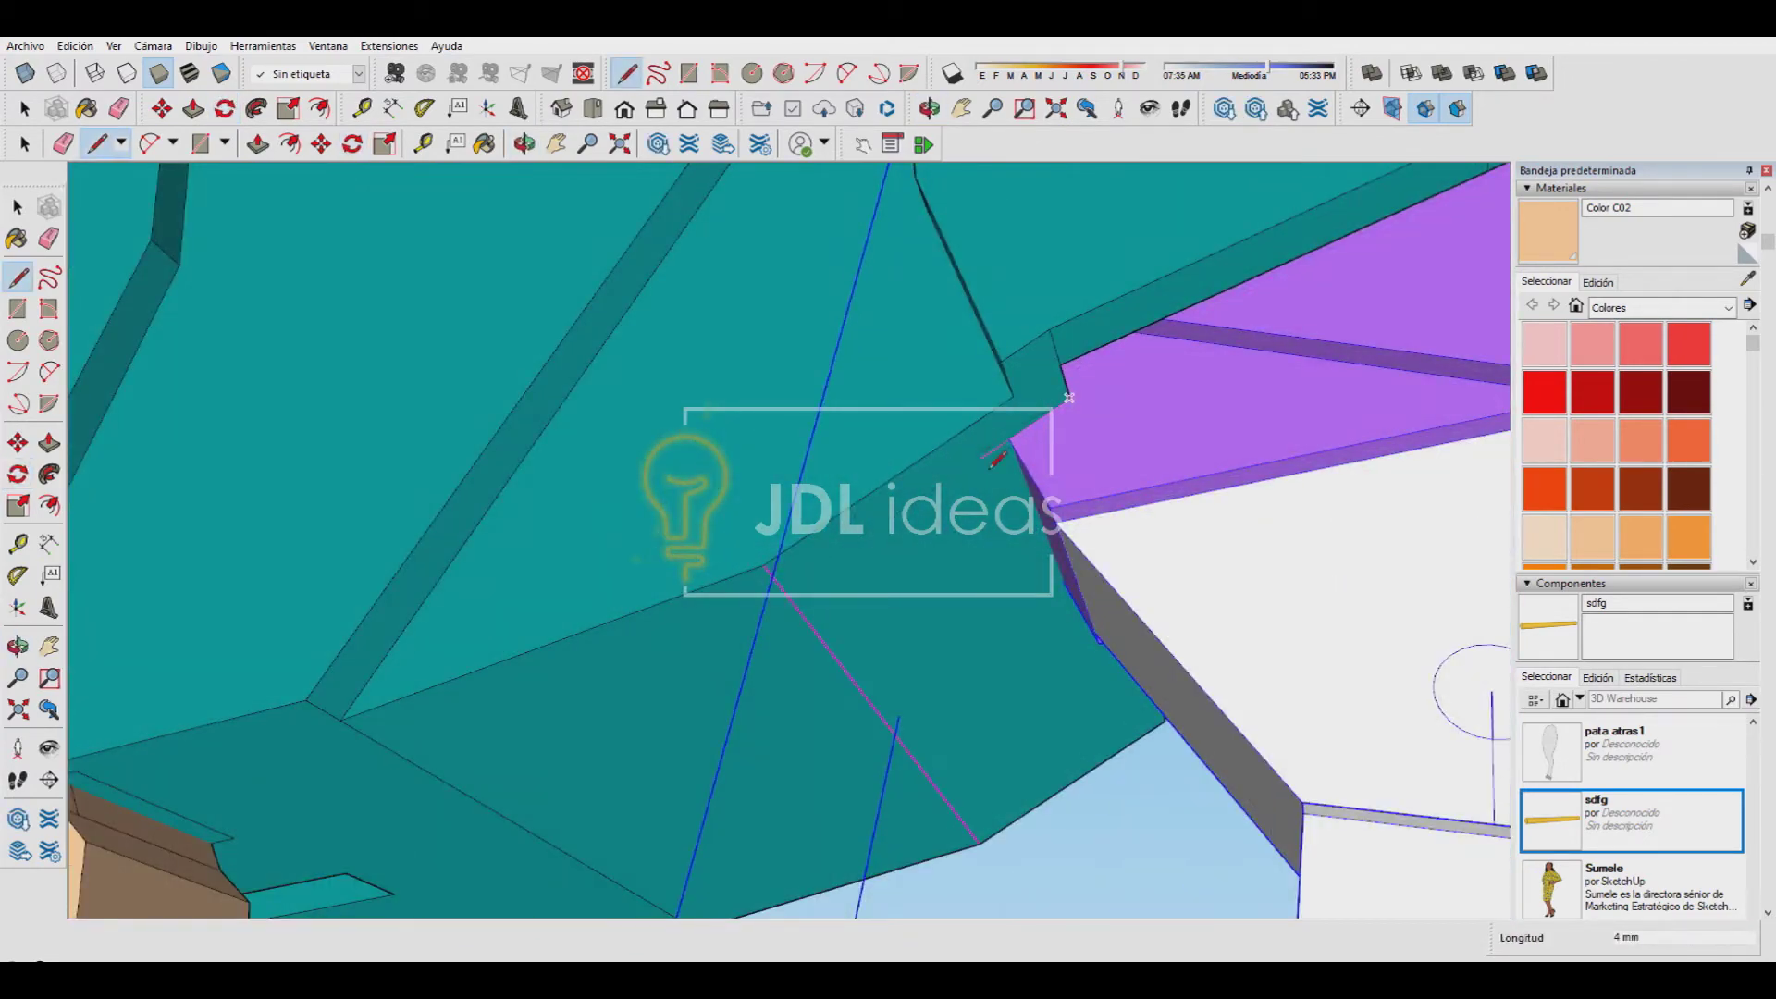
scroll(997, 460, "down", 5)
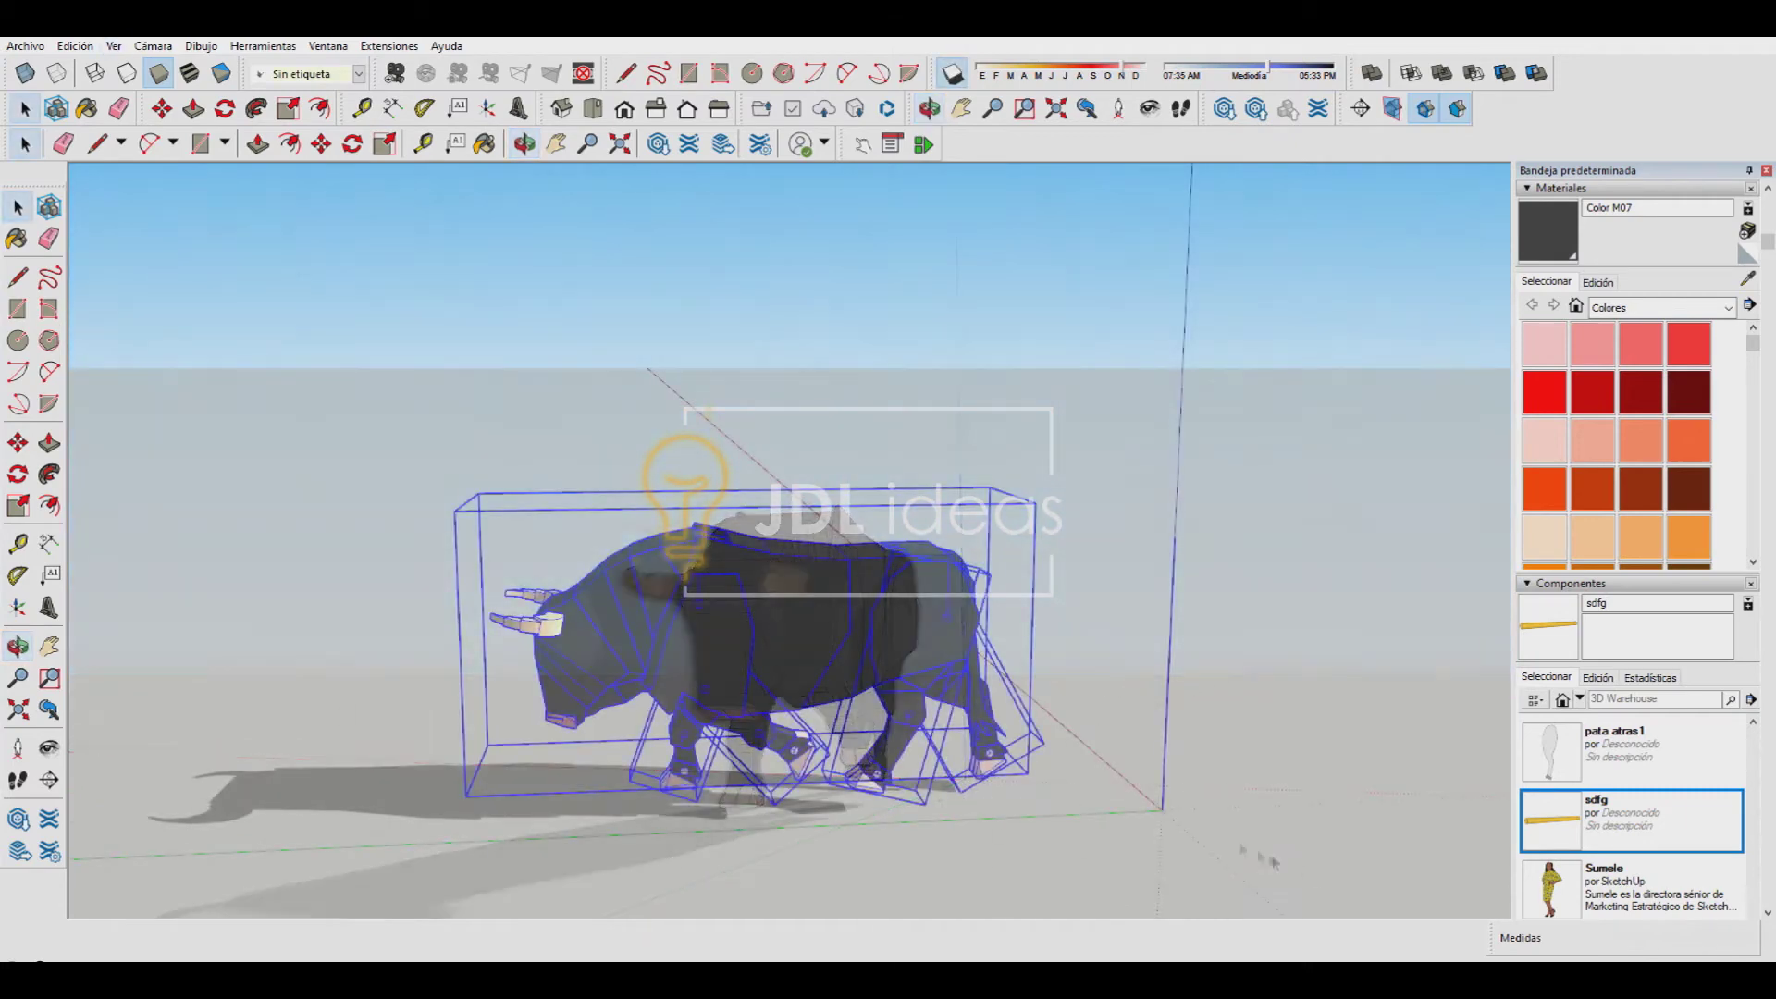
Turn the whole bull about 91 degrees and orbit to a level side view
left_click(1288, 788)
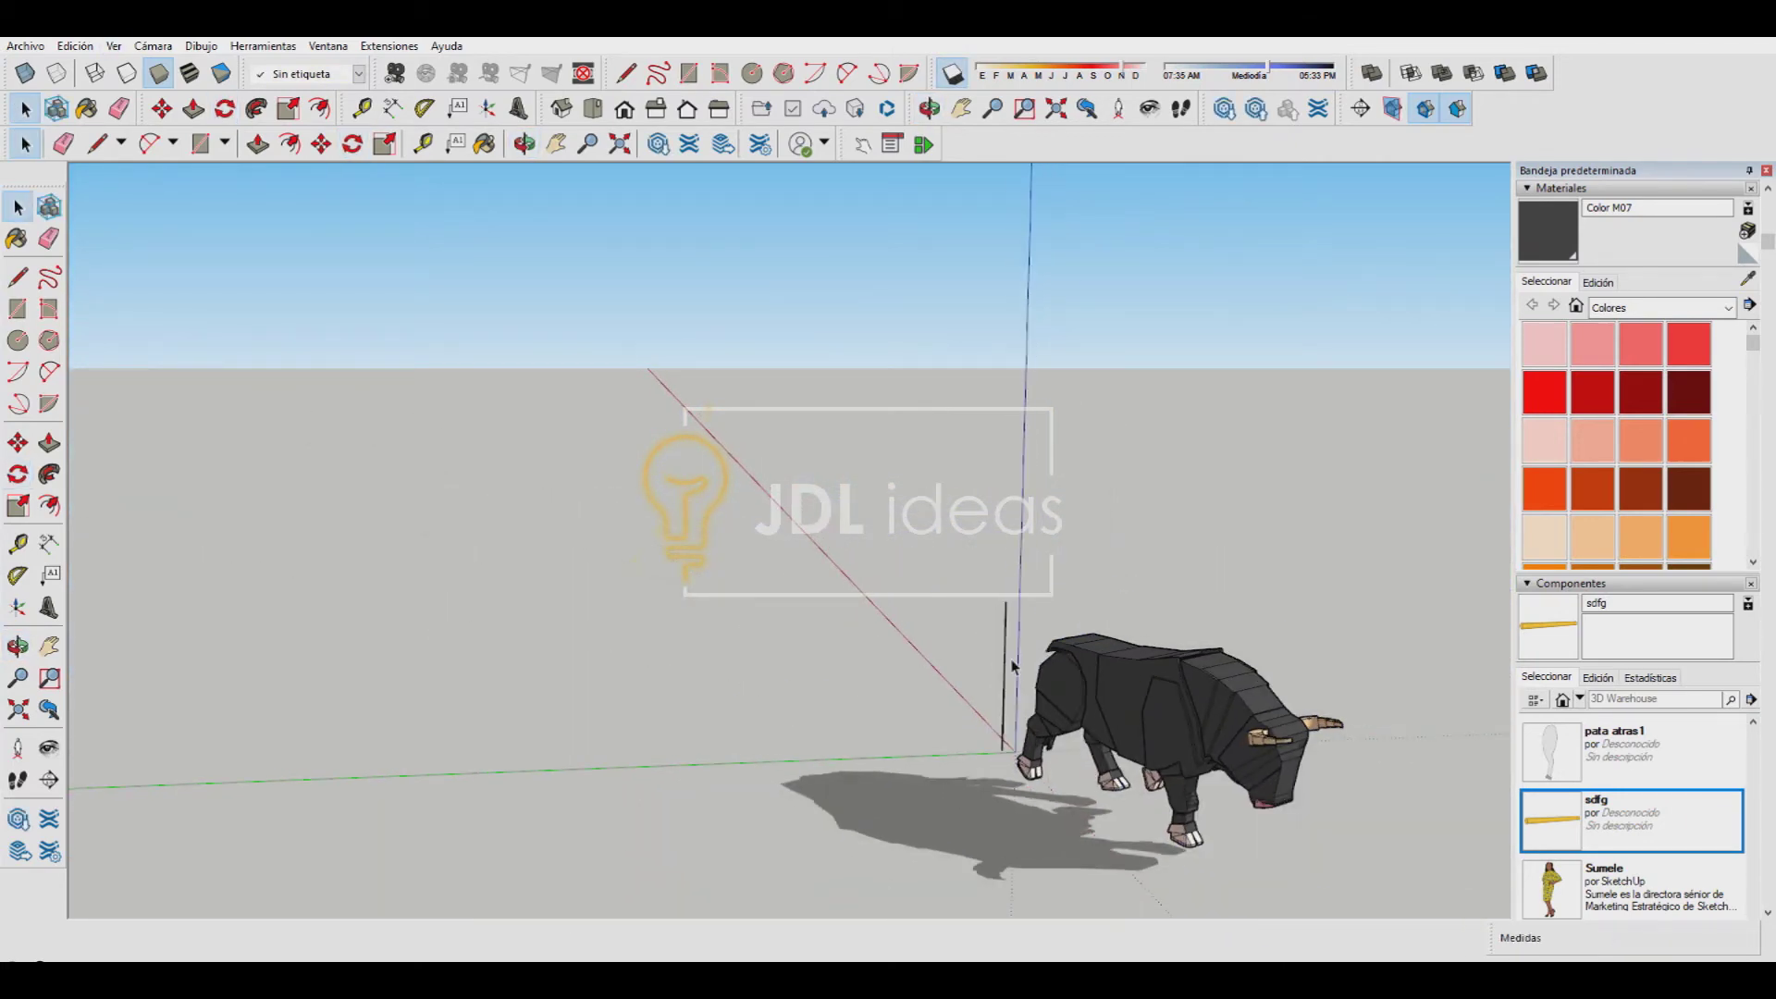
middle_click_drag(1013, 666, 716, 674)
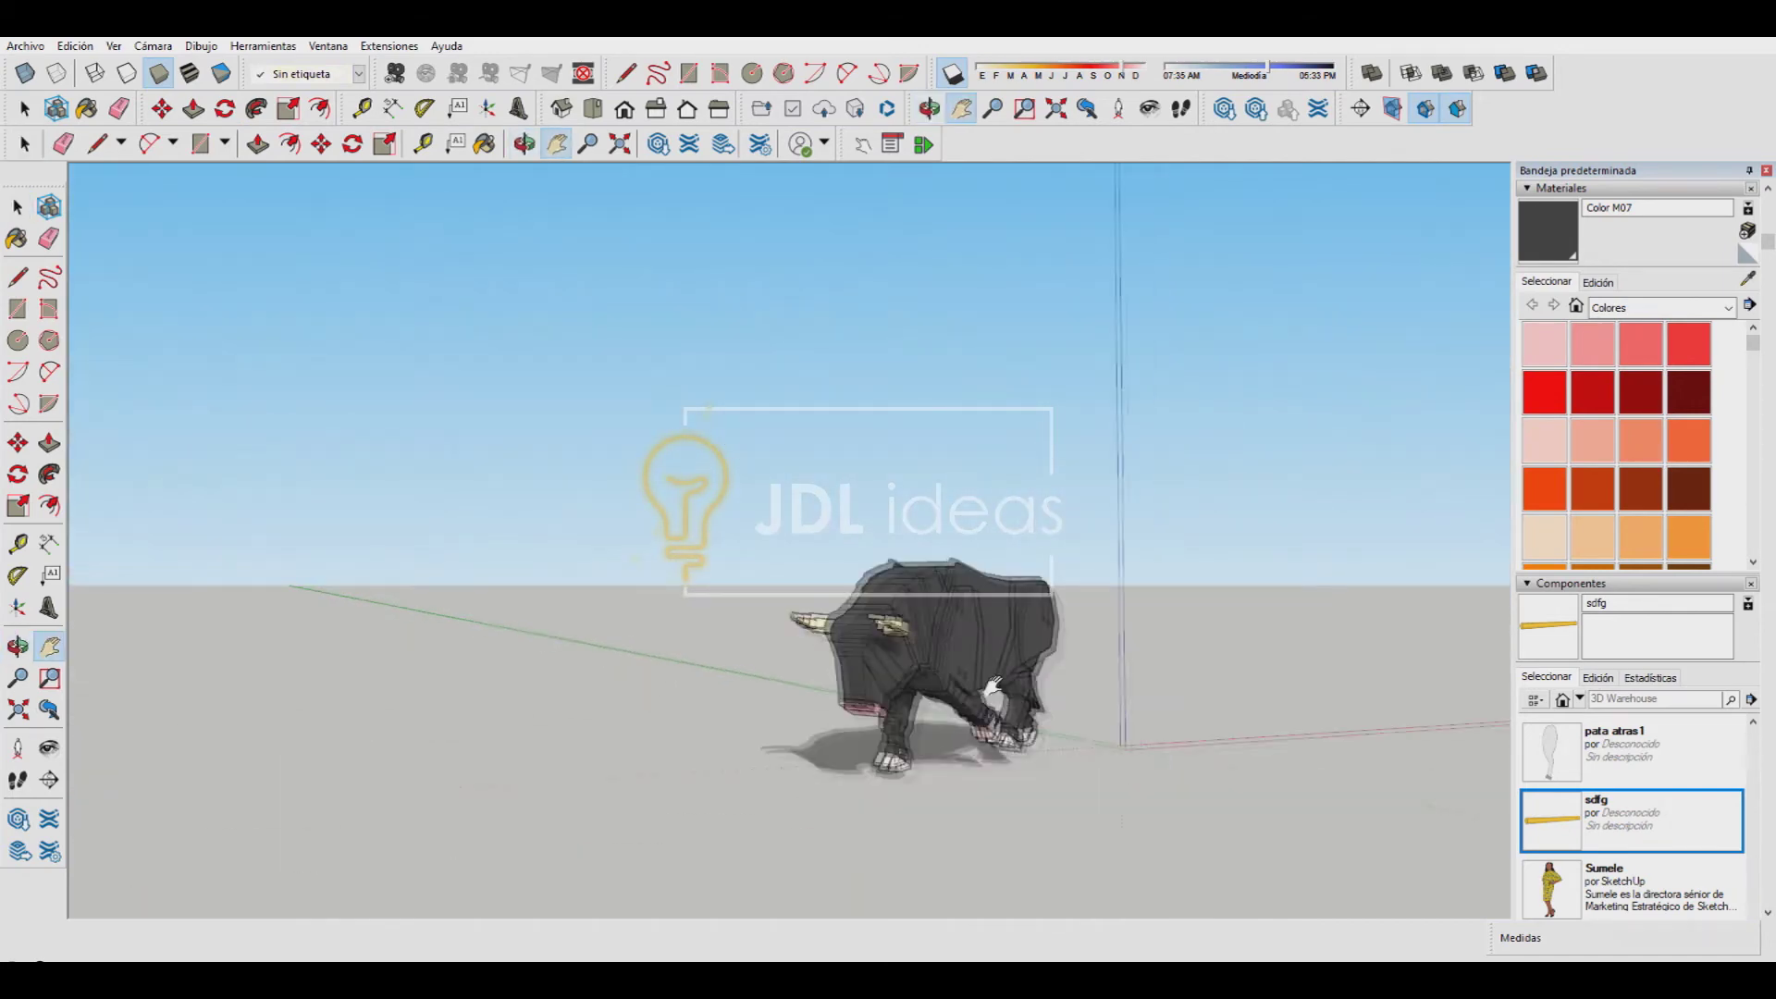
mouse_move(993, 687)
middle_mouse_down()
mouse_move(992, 436)
mouse_move(1064, 555)
mouse_move(1308, 622)
mouse_move(1240, 595)
mouse_move(903, 763)
mouse_move(450, 690)
middle_mouse_up()
middle_click_drag(545, 652, 567, 721)
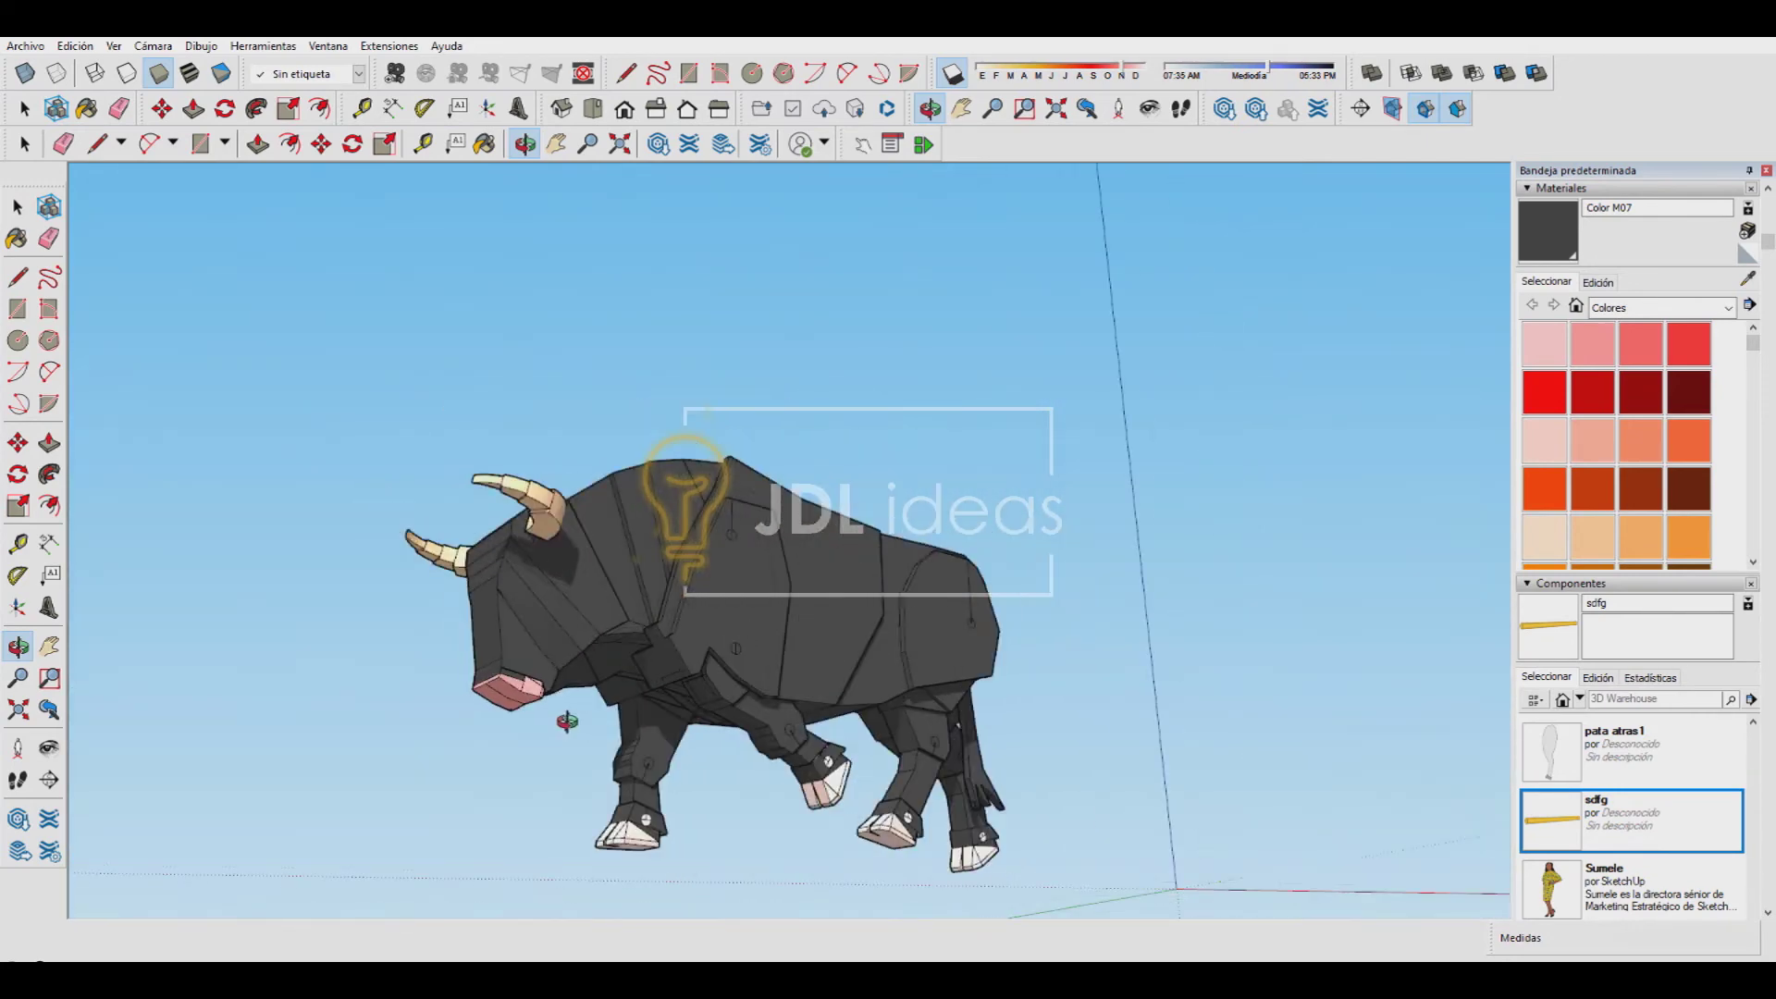
mouse_move(567, 722)
left_mouse_down()
mouse_move(457, 746)
mouse_move(706, 745)
left_mouse_up()
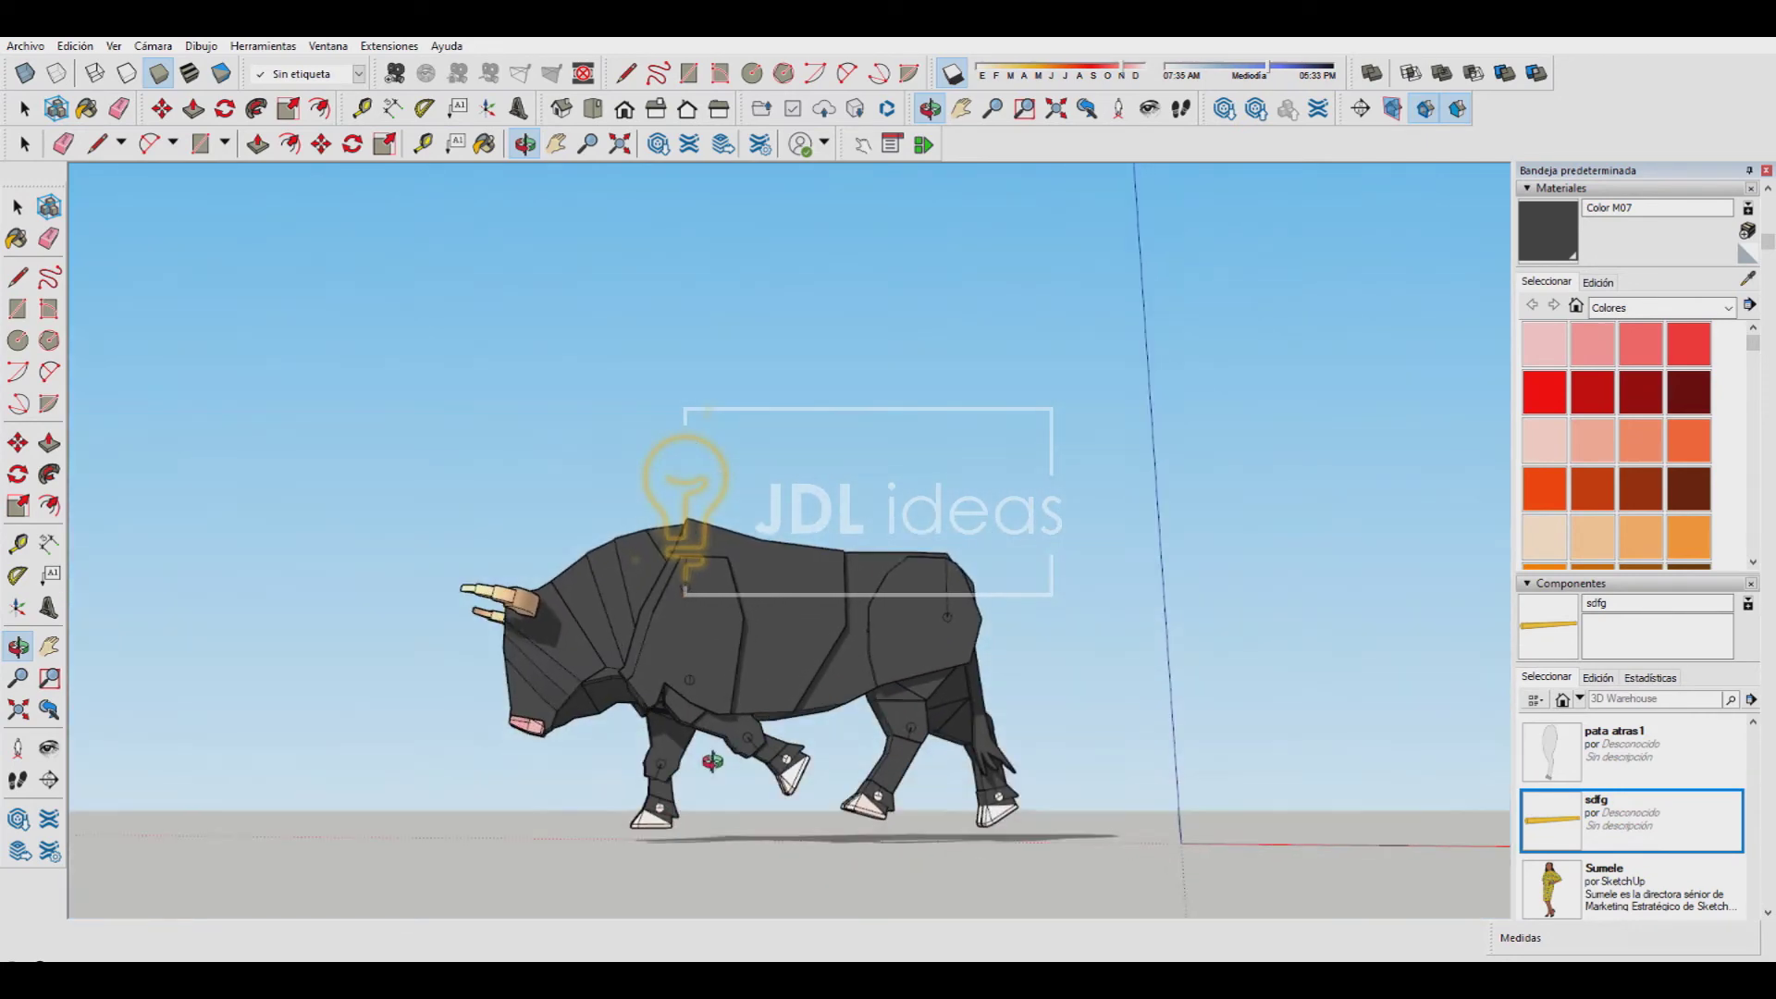
Select the front leg for re-posing and adjust the zoom around it
key("space")
left_click(731, 675)
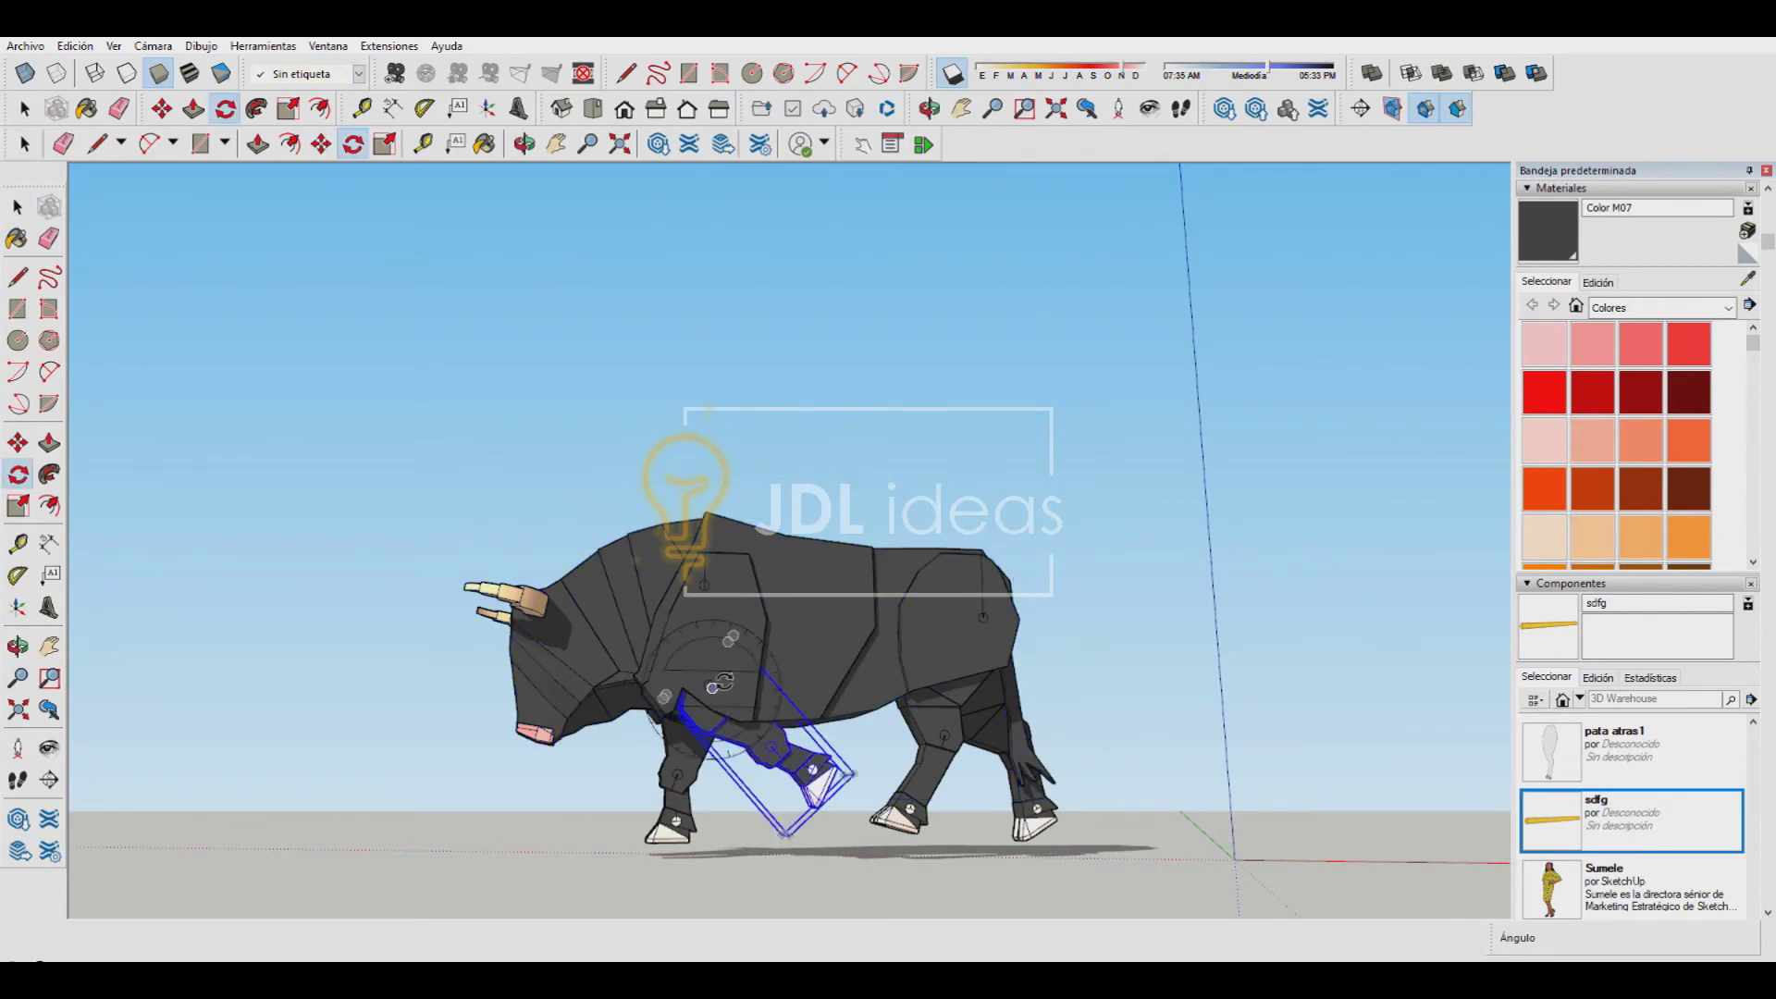
scroll(724, 682, "up", 3)
scroll(856, 790, "down", 2)
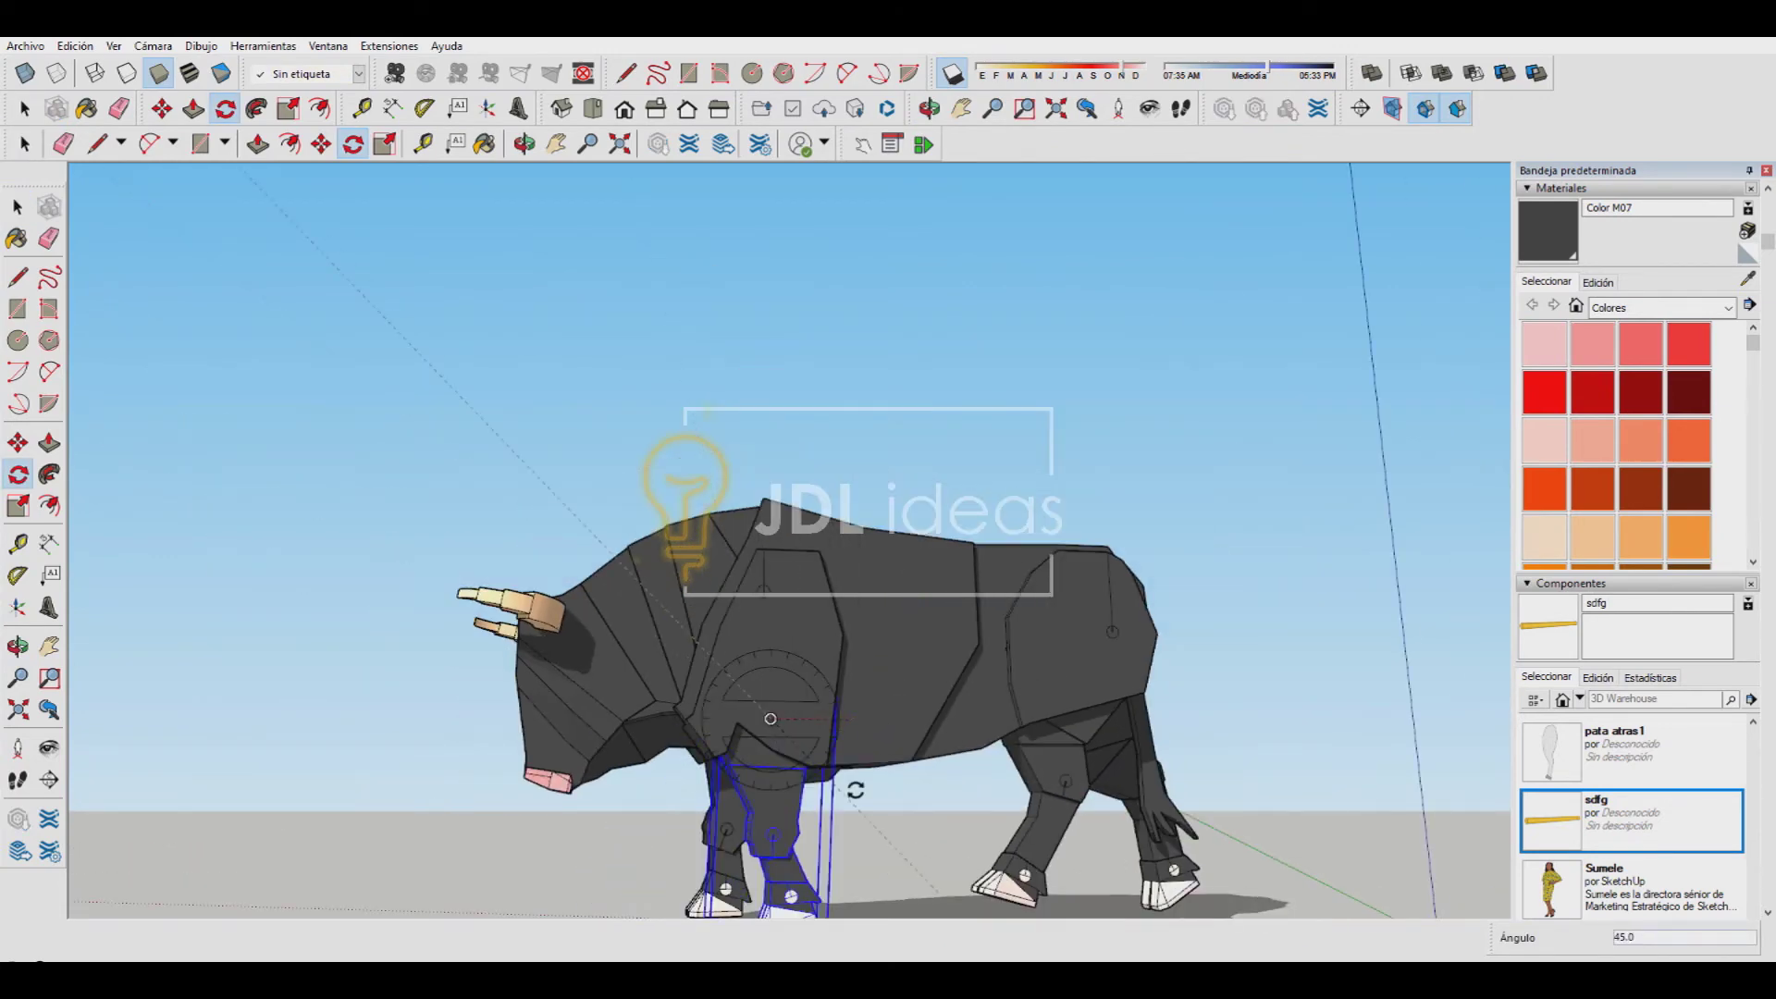
scroll(850, 801, "down", 1)
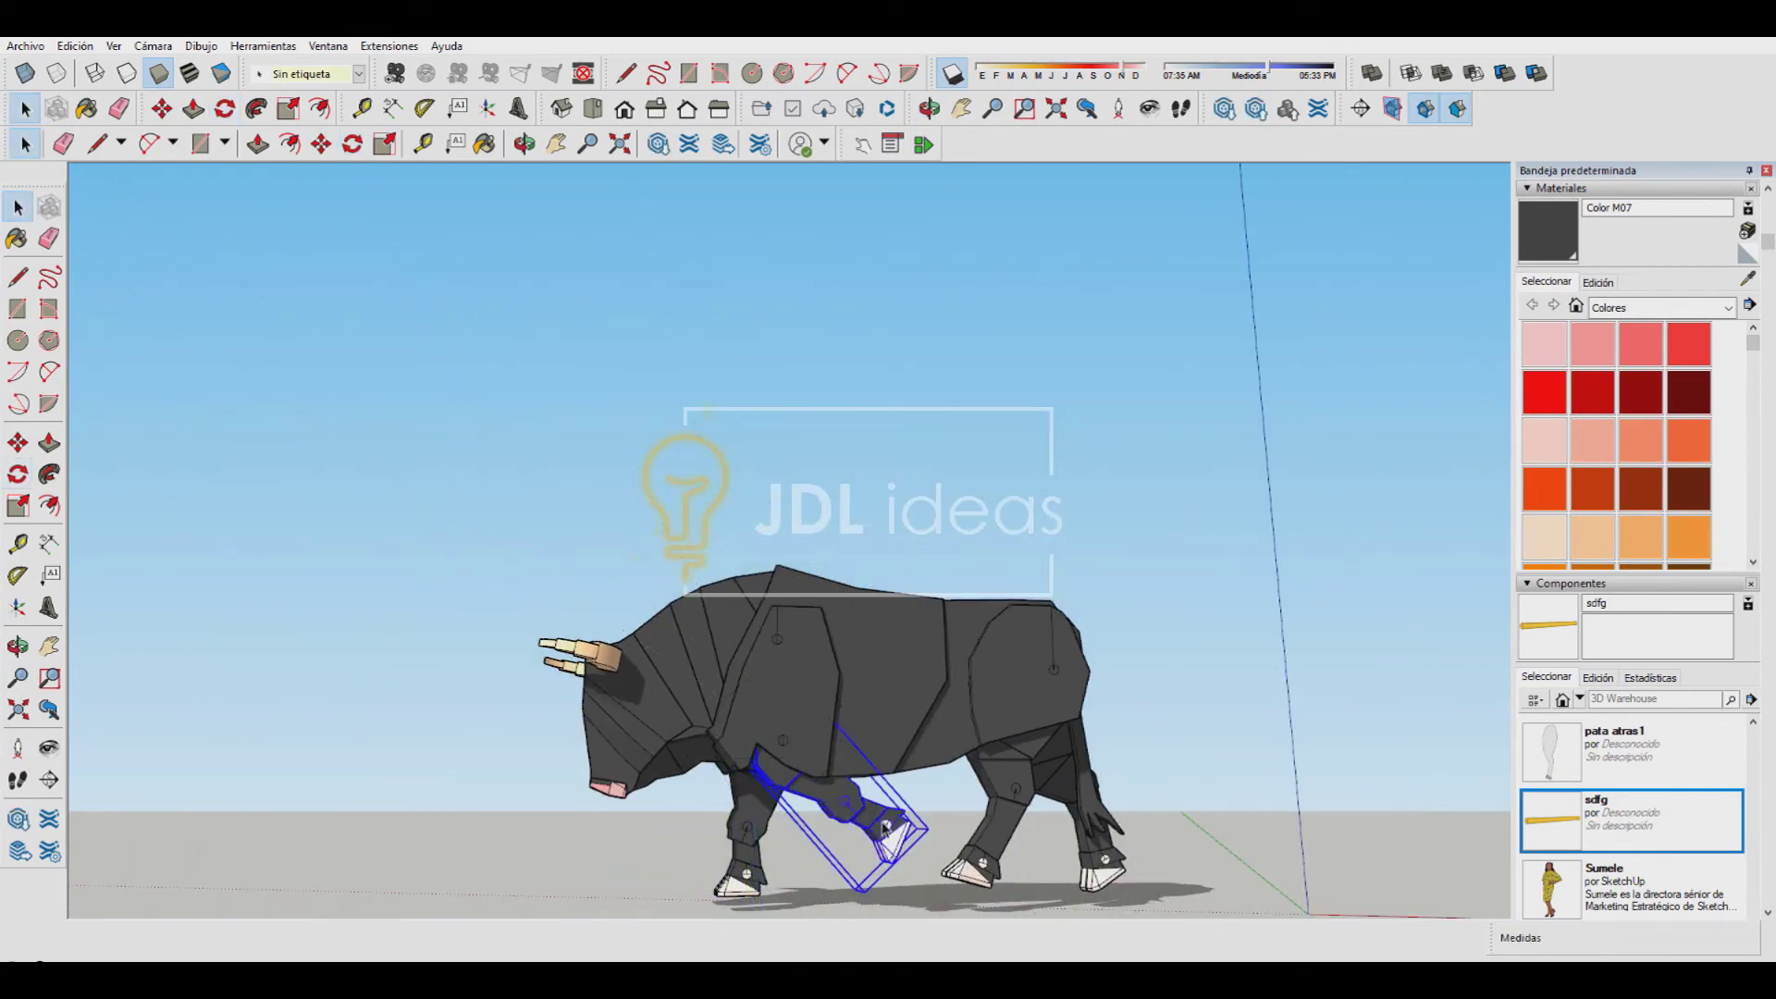
scroll(1236, 812, "down", 3)
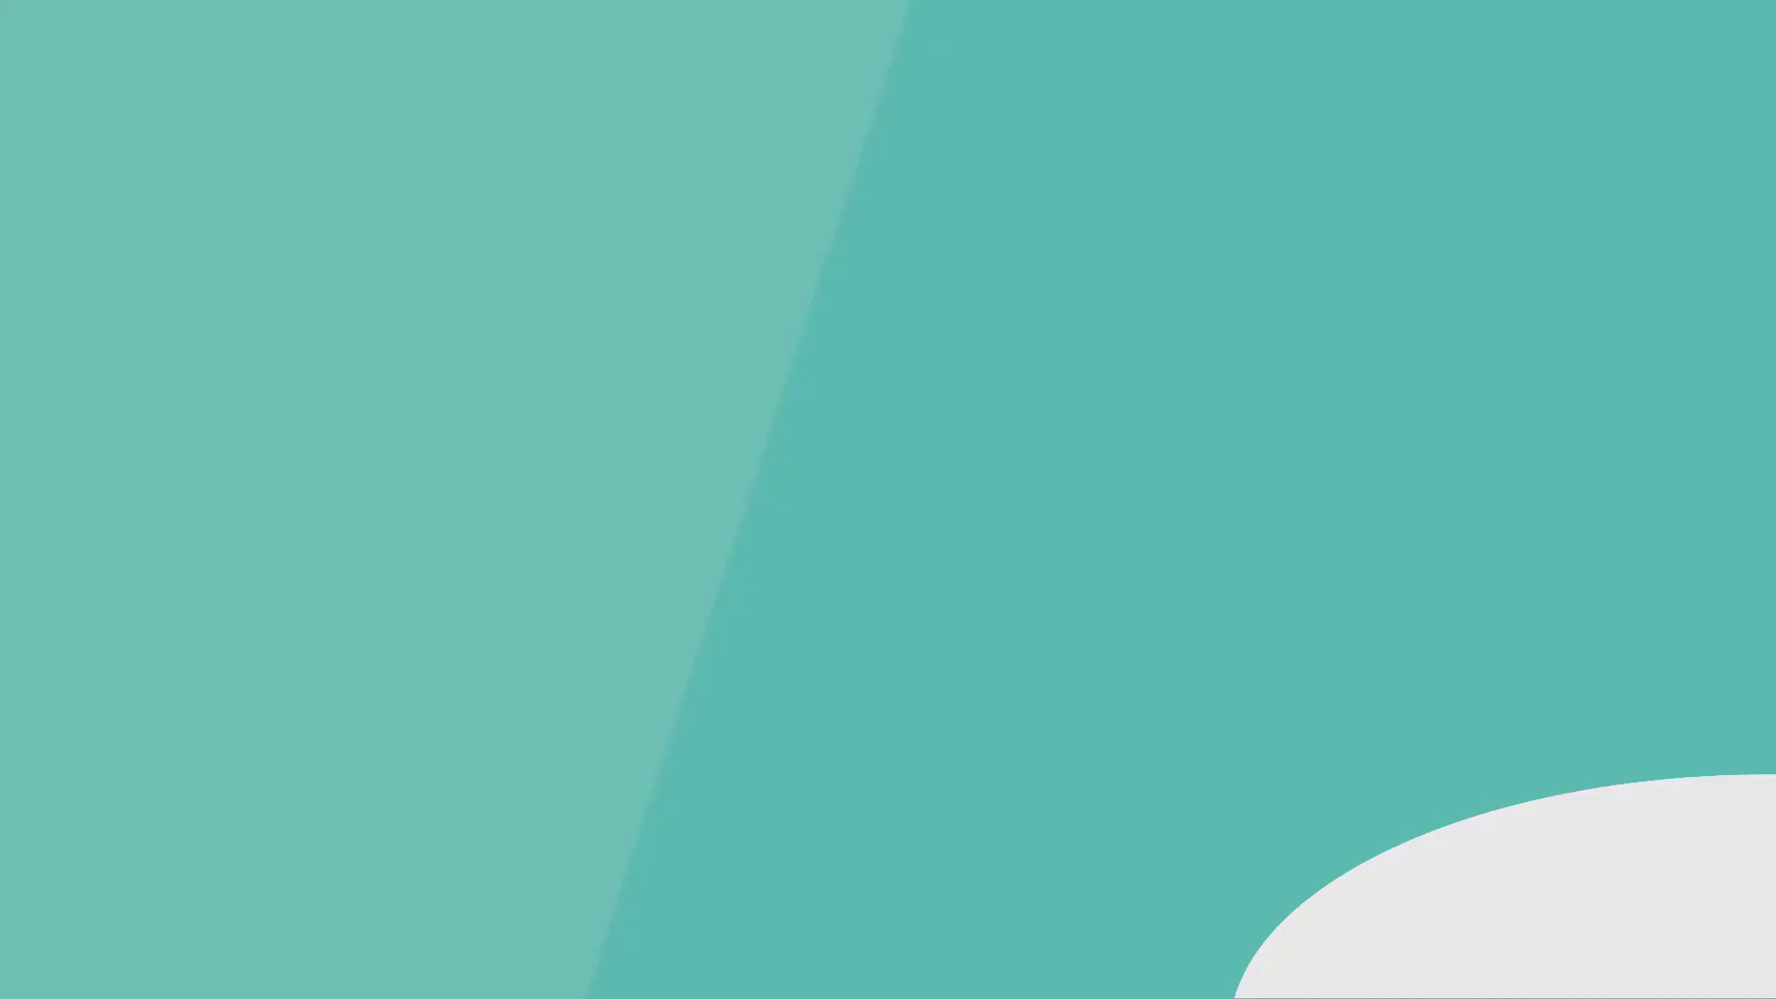